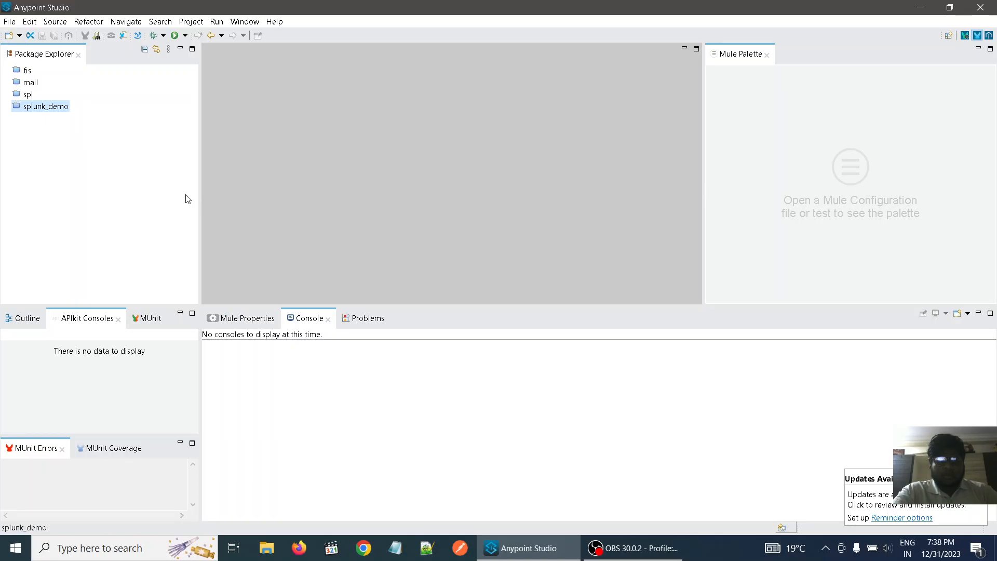
- Create a new Mule project named splunk_Demo_Files_and_Directories on the Mule Server 4.5.1 EE runtime
{"action": "left_click", "coordinate": [9, 23]}
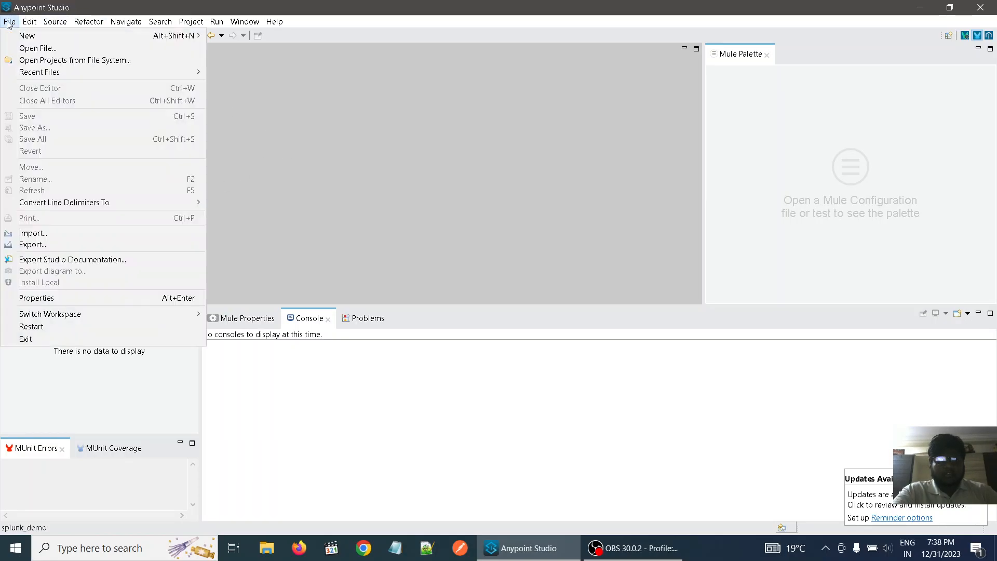
{"action": "mouse_move", "coordinate": [68, 36]}
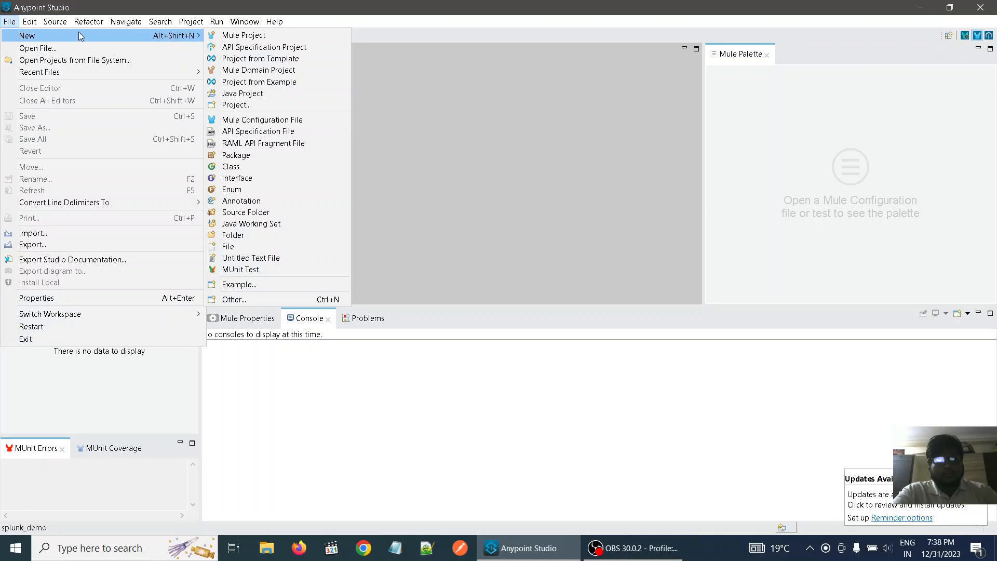
{"action": "left_click", "coordinate": [236, 35]}
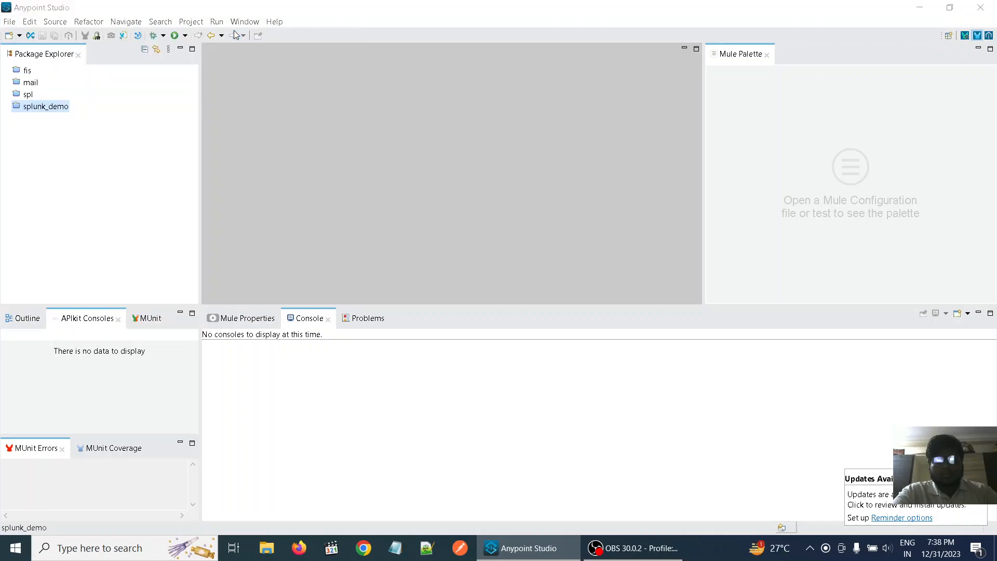
{"action": "left_click", "coordinate": [381, 90]}
{"action": "type", "text": "splu"}
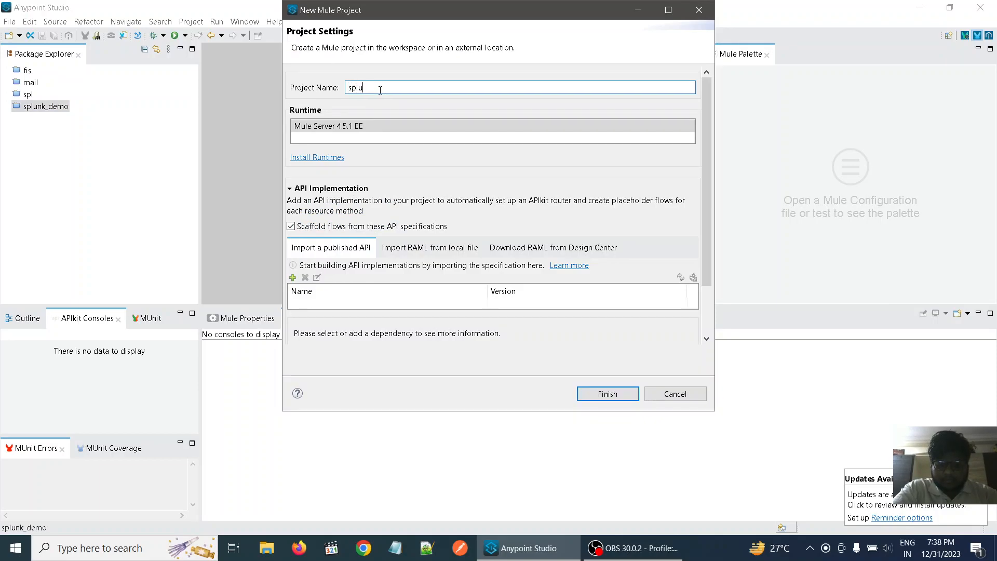
{"action": "type", "text": "nk_Demo"}
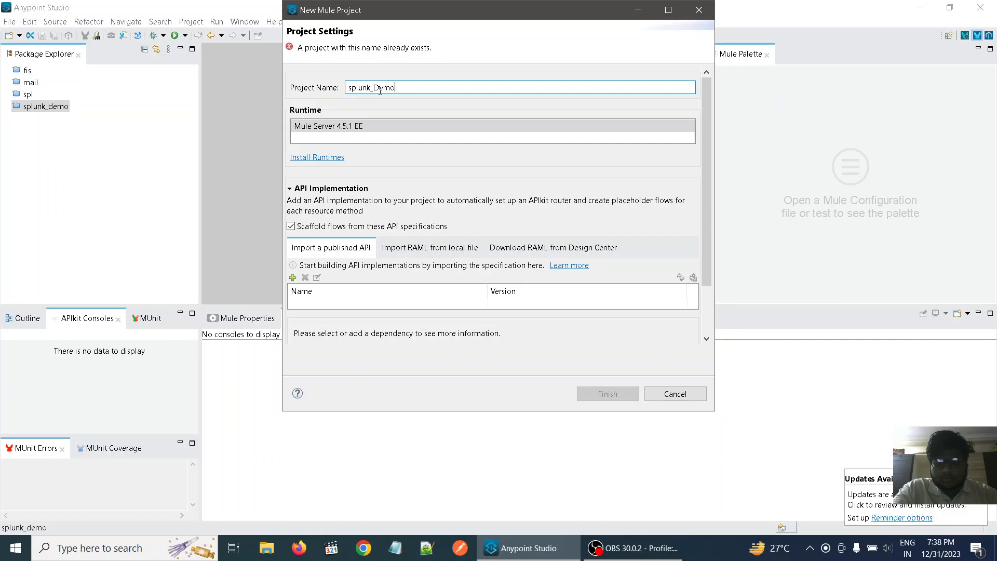
{"action": "type", "text": "_"}
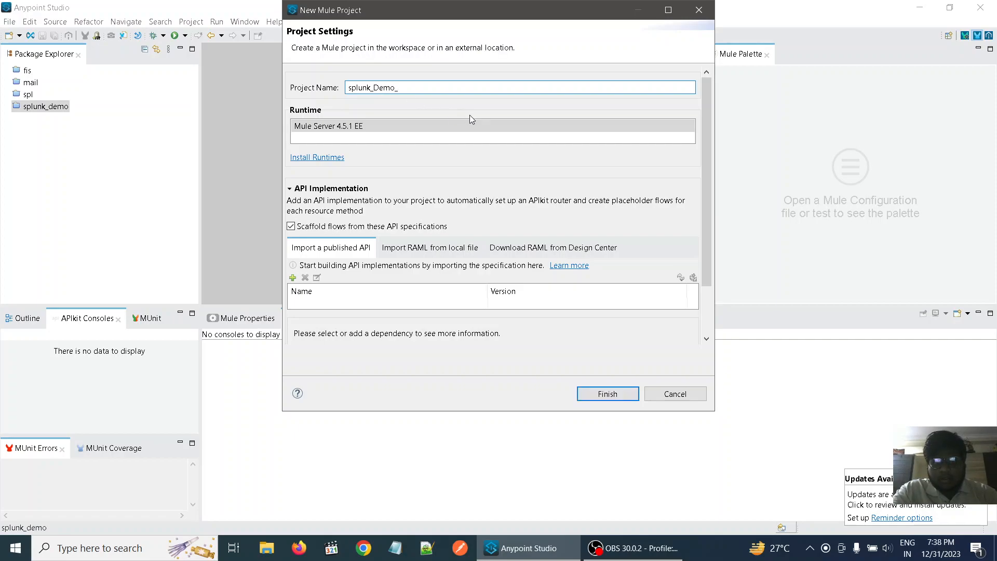
{"action": "key", "text": "BackSpace"}
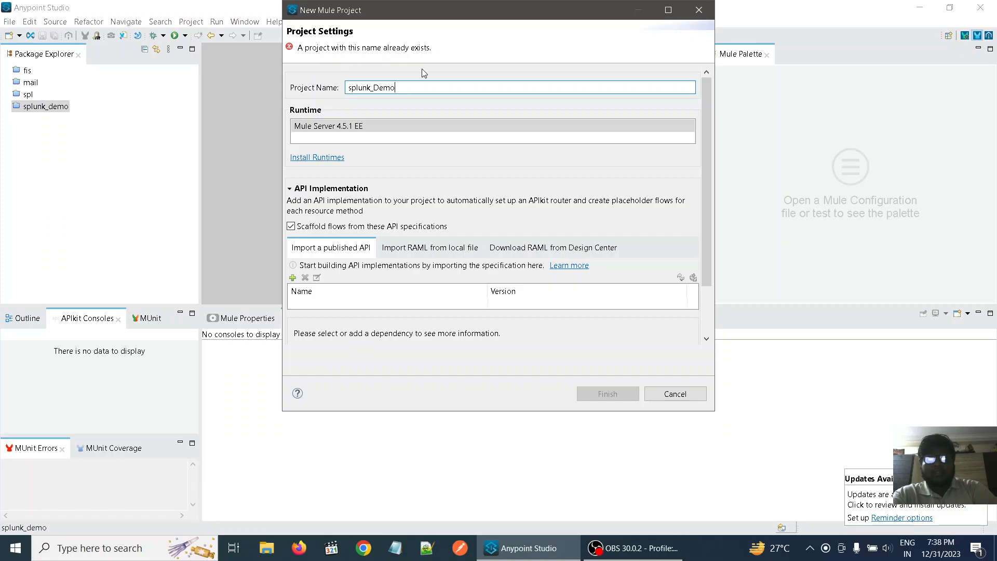
{"action": "type", "text": "_"}
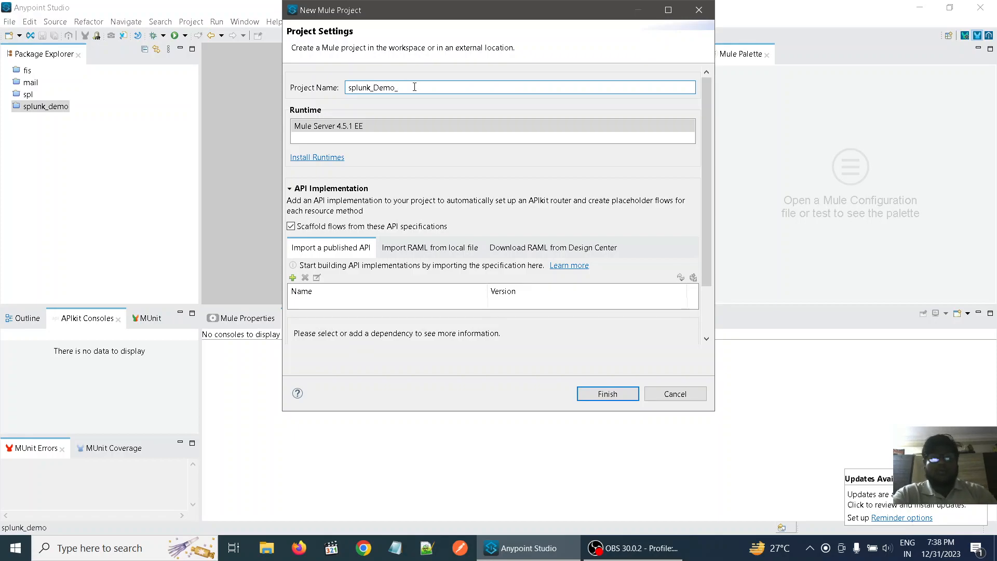
{"action": "type", "text": "File"}
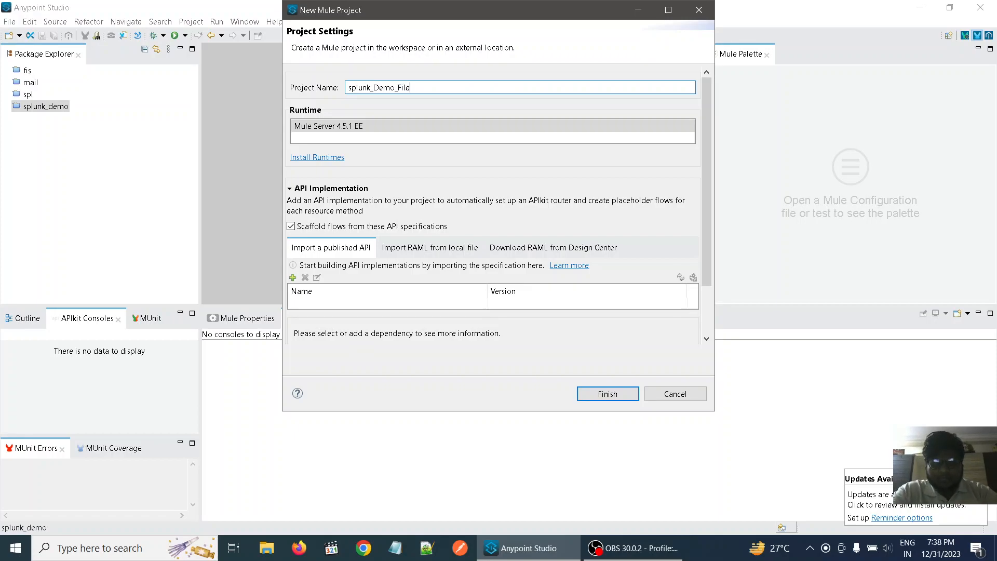
{"action": "type", "text": "s_and_Direc"}
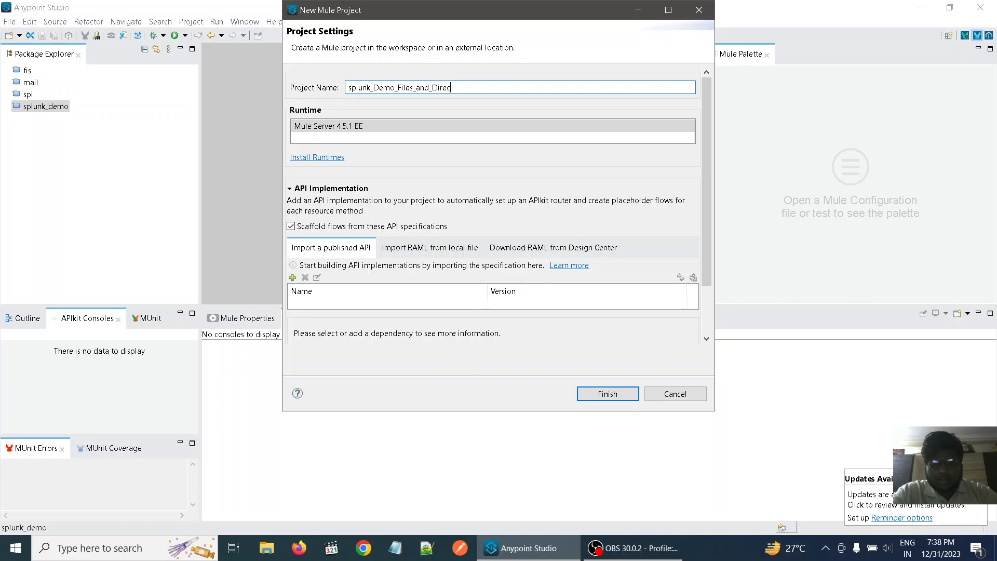
{"action": "type", "text": "tories"}
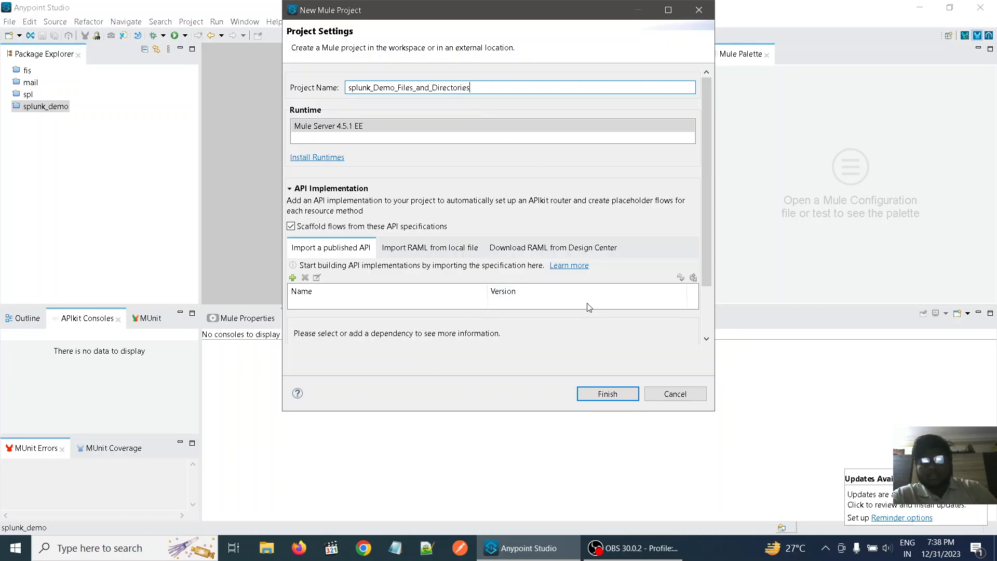
{"action": "left_click", "coordinate": [594, 400]}
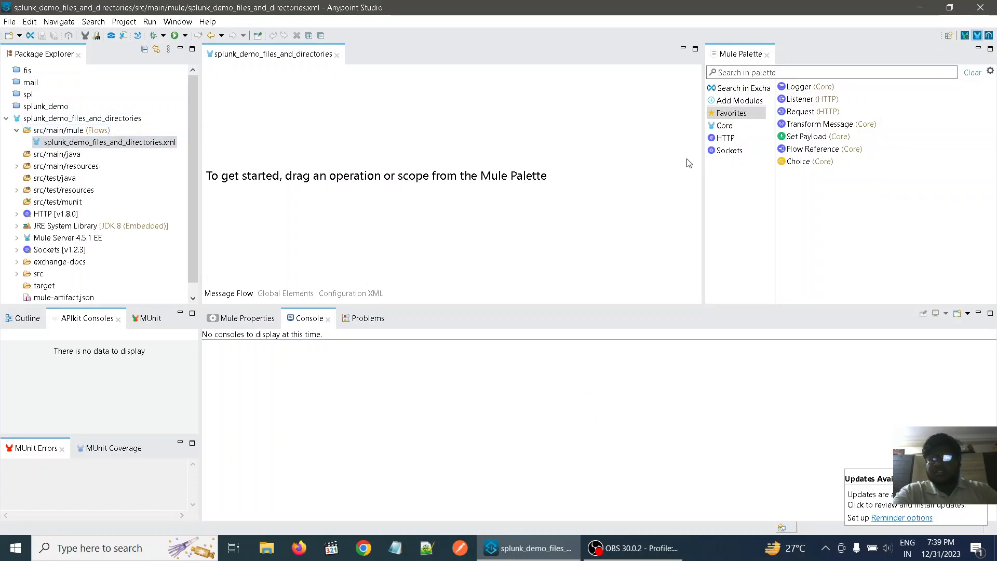
- Add an HTTP Listener to the empty canvas and give it a new, connection-tested connector configuration on port 8082
{"action": "left_click_drag", "start_coordinate": [812, 100], "coordinate": [356, 110]}
{"action": "left_click_drag", "start_coordinate": [279, 102], "coordinate": [278, 102]}
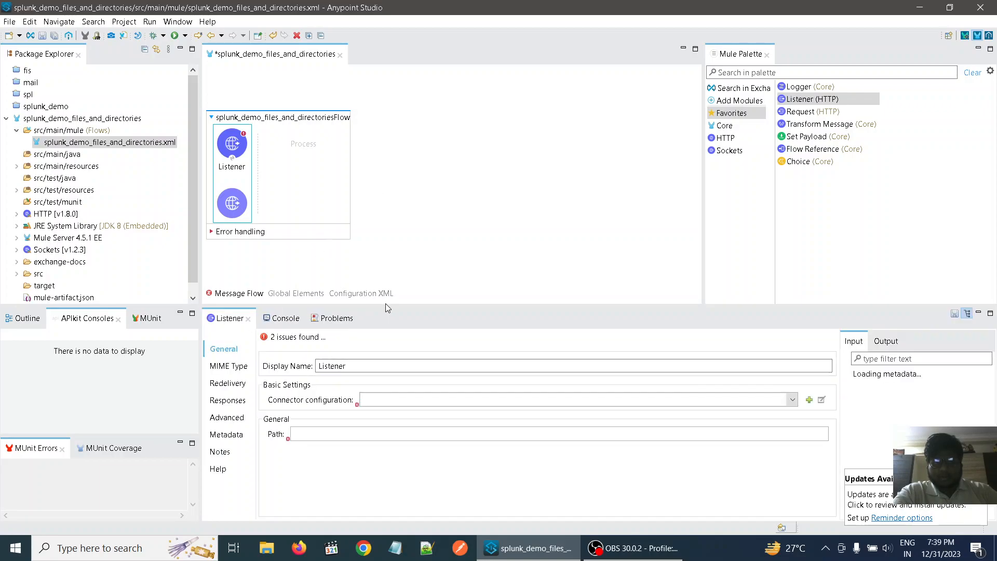
{"action": "left_click", "coordinate": [809, 400]}
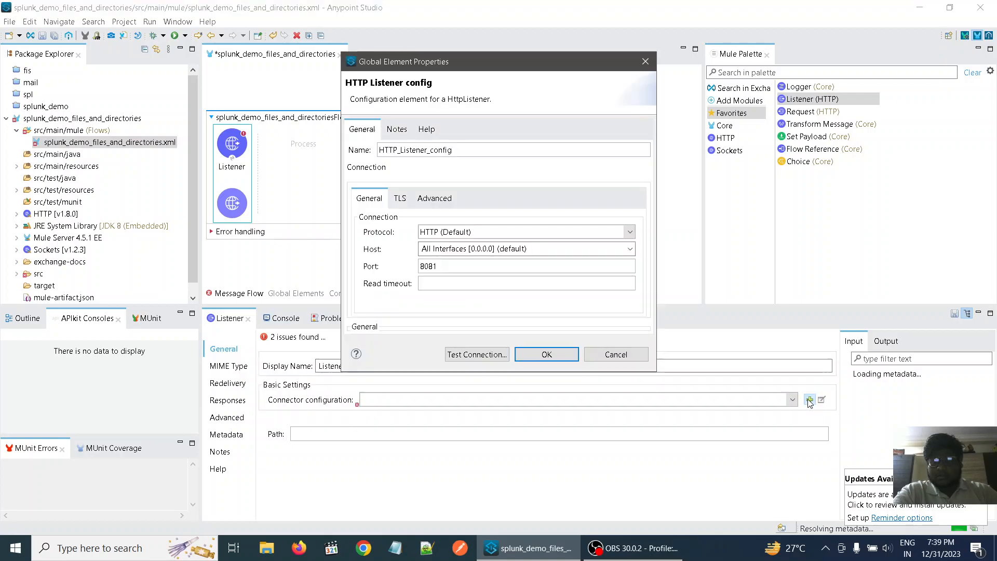
{"action": "left_click", "coordinate": [450, 267]}
{"action": "key", "text": "BackSpace"}
{"action": "type", "text": "2"}
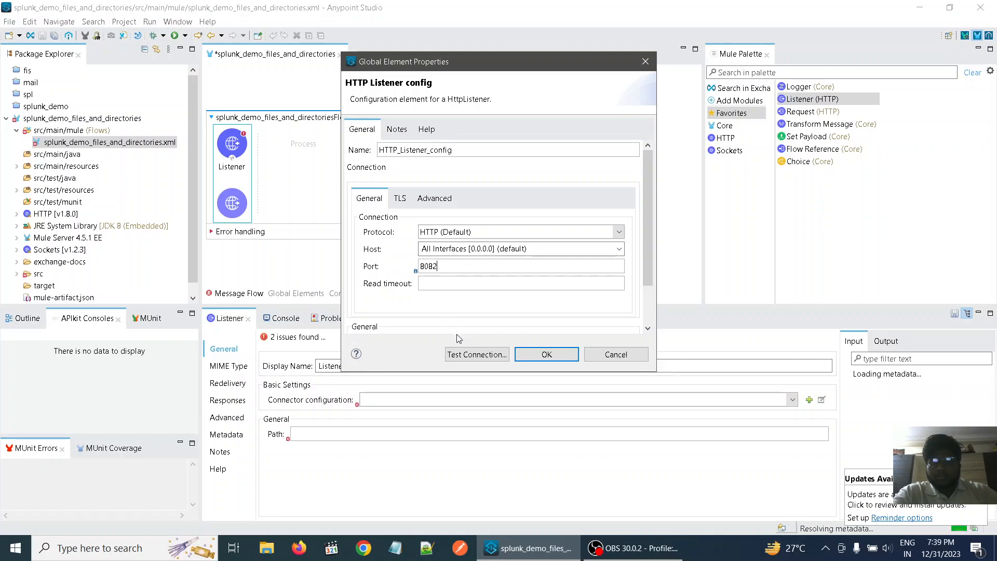
{"action": "left_click", "coordinate": [463, 352]}
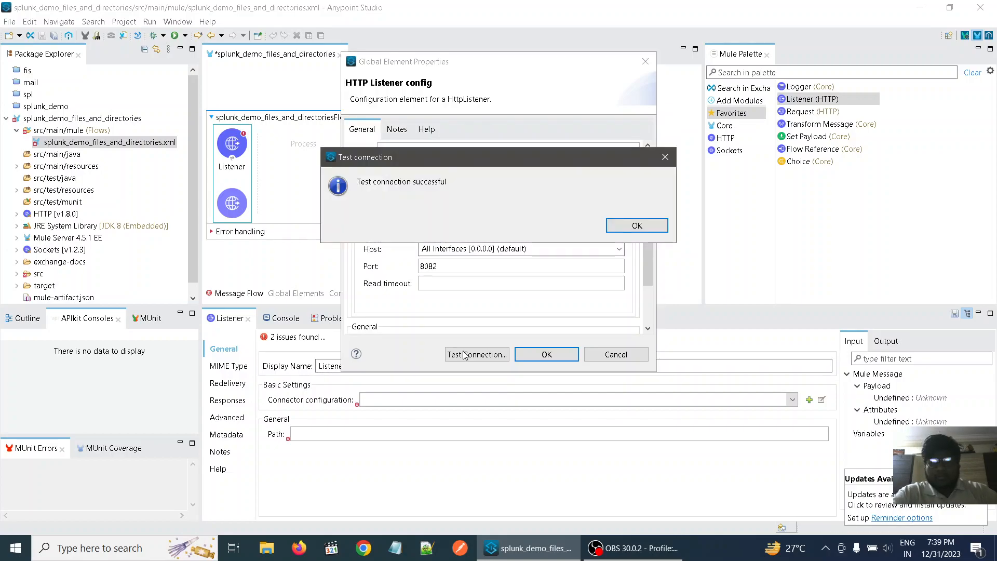
{"action": "left_click", "coordinate": [639, 226]}
{"action": "left_click", "coordinate": [566, 355]}
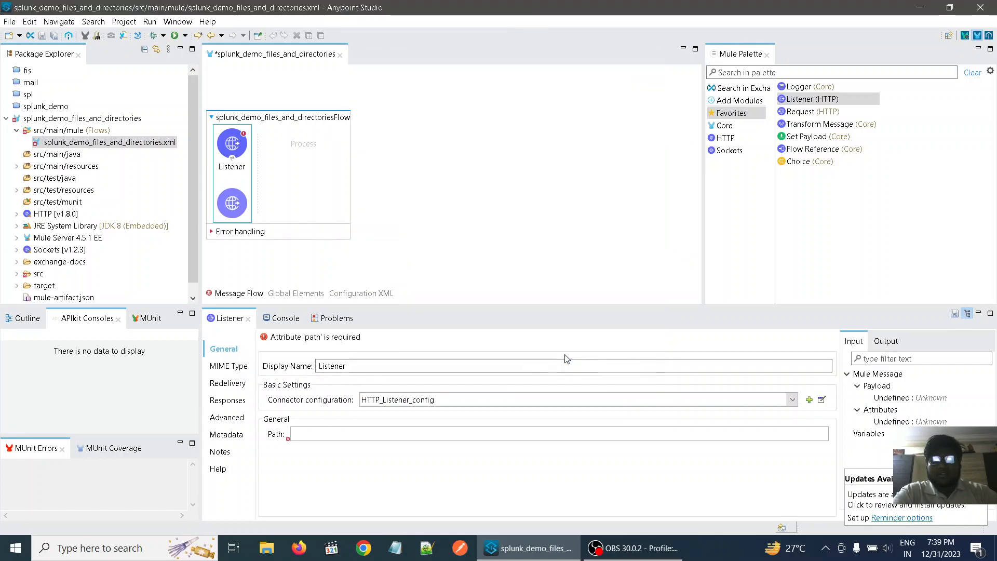
- Set the Listener's path to /fnd
{"action": "left_click", "coordinate": [335, 435]}
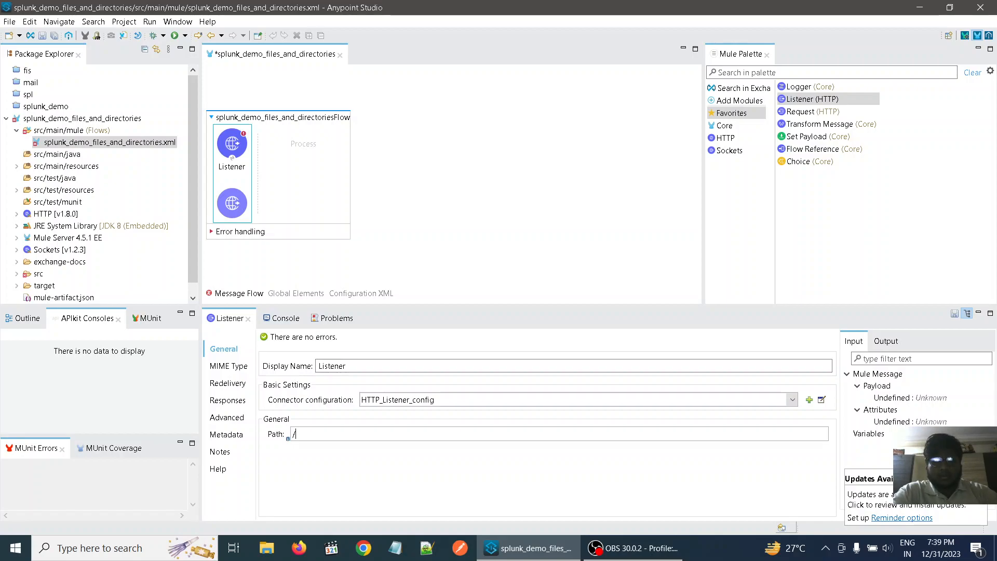
{"action": "type", "text": "nd"}
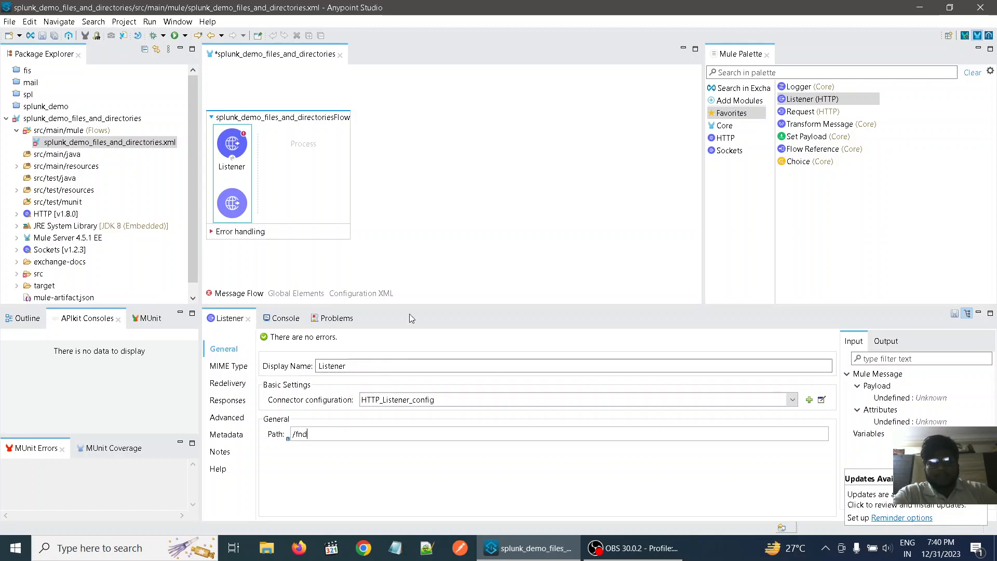
{"action": "left_click", "coordinate": [464, 239]}
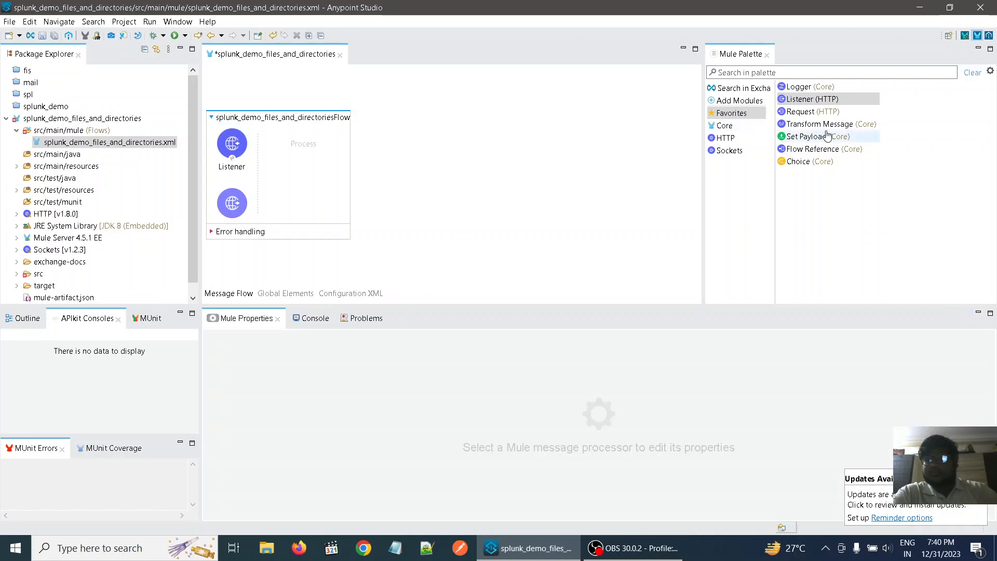
- Find the Transform Message component with the search term "tr" and add it to the flow's process area after the Listener
{"action": "left_click", "coordinate": [821, 75]}
{"action": "type", "text": "tr"}
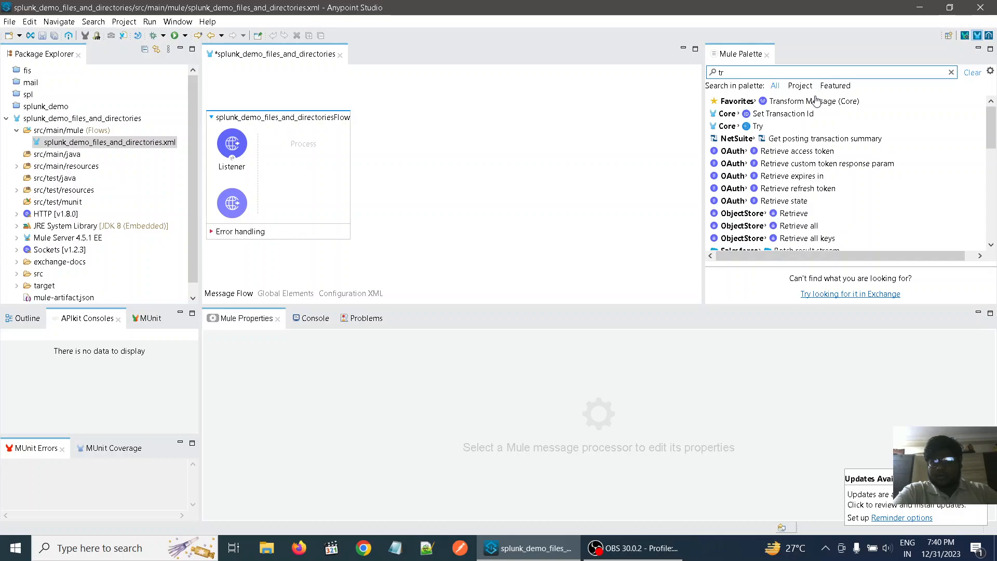
{"action": "left_click_drag", "start_coordinate": [817, 105], "coordinate": [286, 127]}
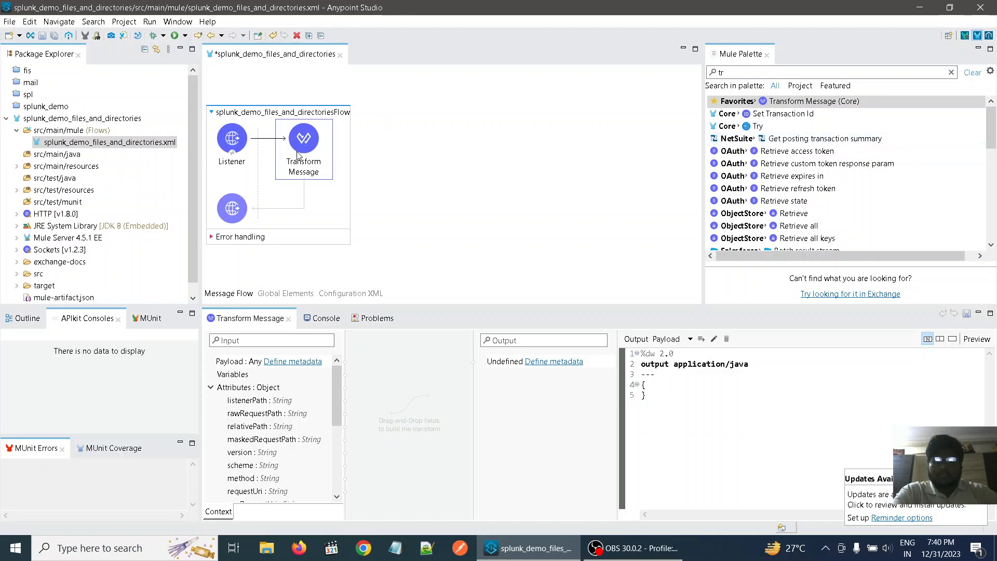
- In the Transform Message output payload, add a "Message" key with the value "Successfully sent logs from Anypoint studio to Splunk without using Token"
{"action": "left_click", "coordinate": [657, 388]}
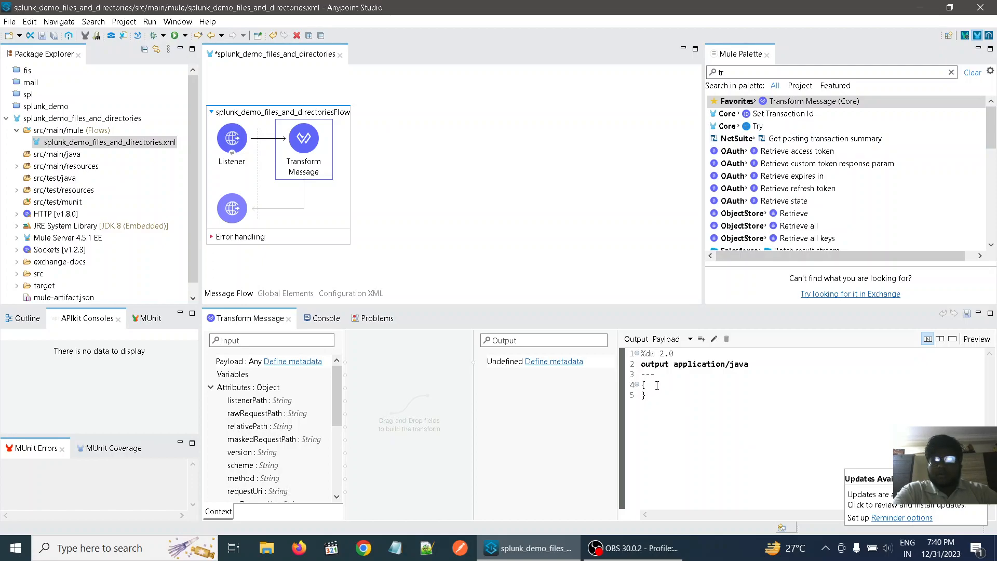
{"action": "key", "text": "Return"}
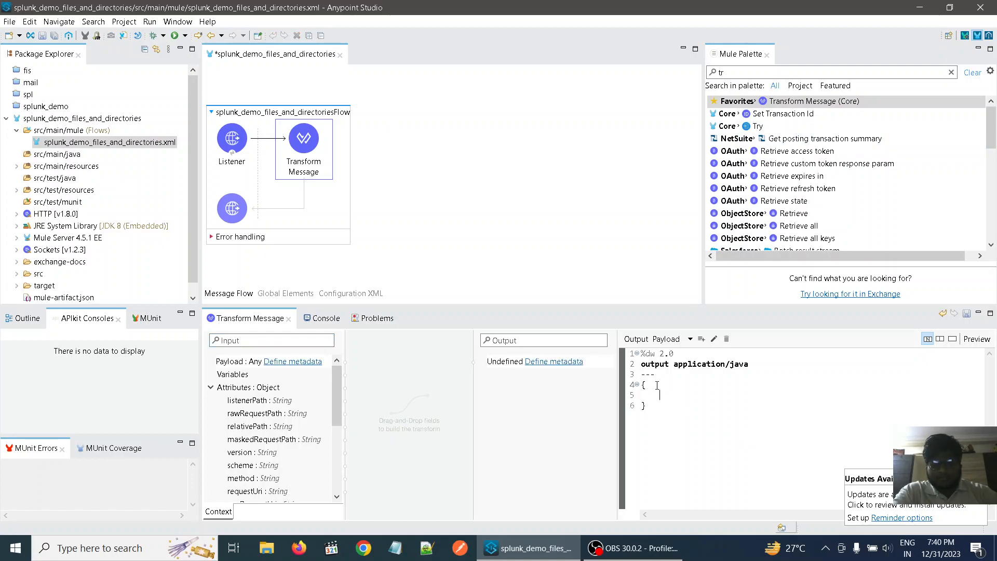
{"action": "type", "text": "\""}
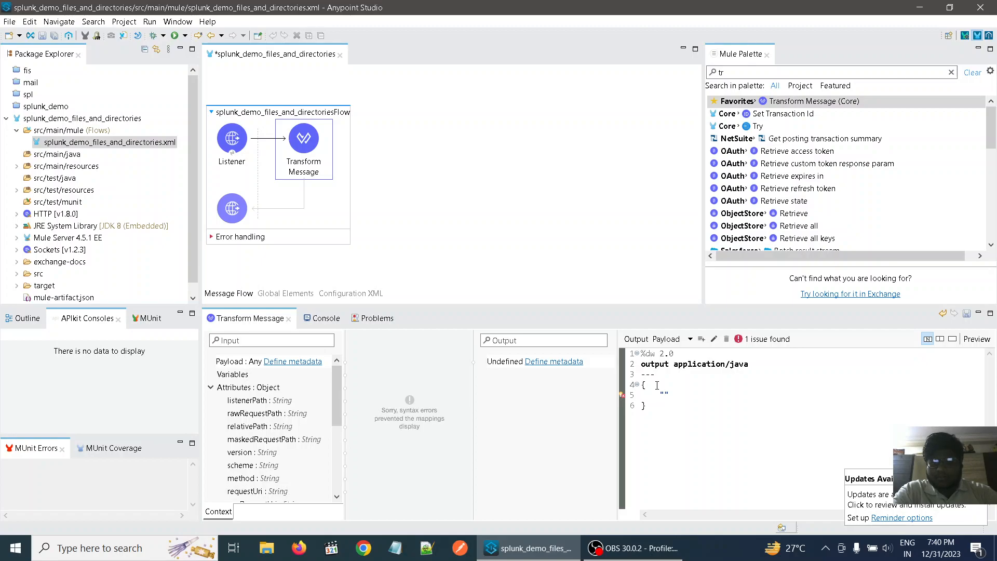
{"action": "type", "text": "Message"}
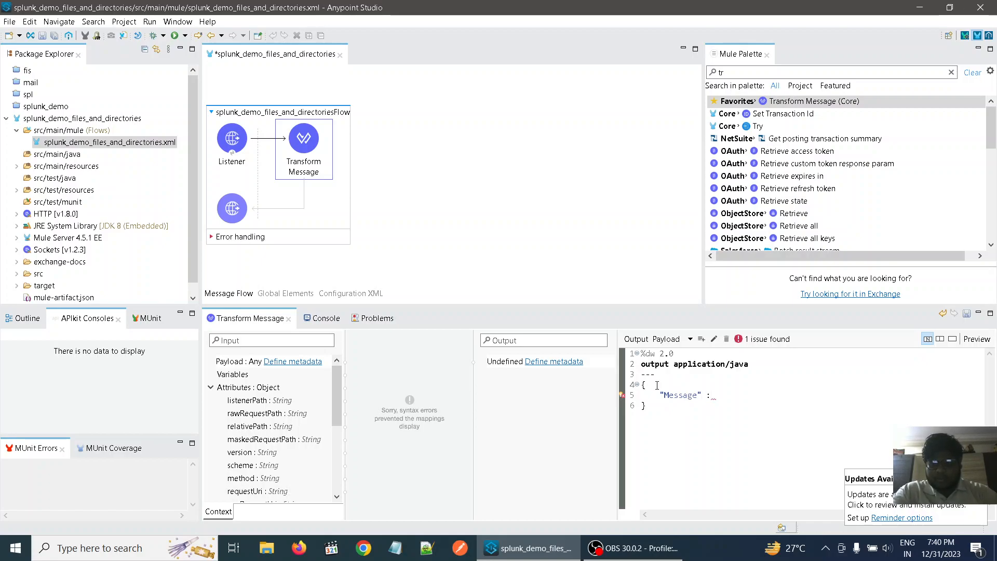
{"action": "type", "text": "\" : \""}
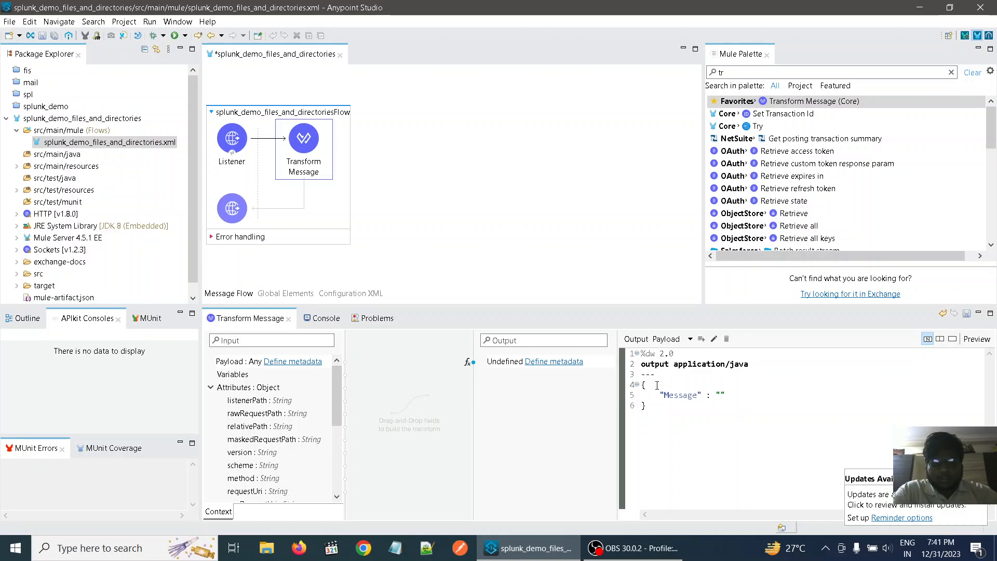
{"action": "type", "text": "Successful"}
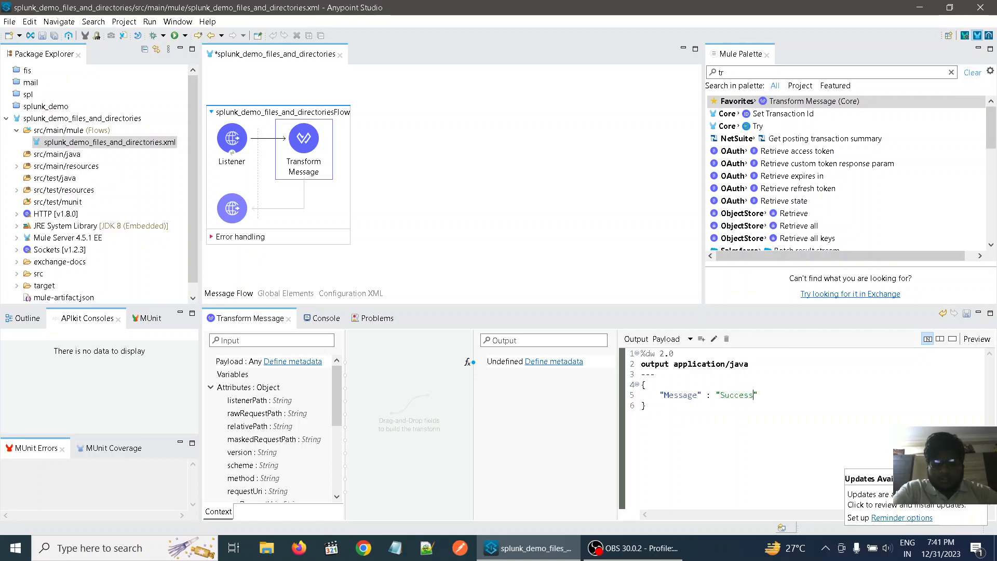
{"action": "type", "text": "ly "}
{"action": "type", "text": "sent"}
{"action": "type", "text": "logs "}
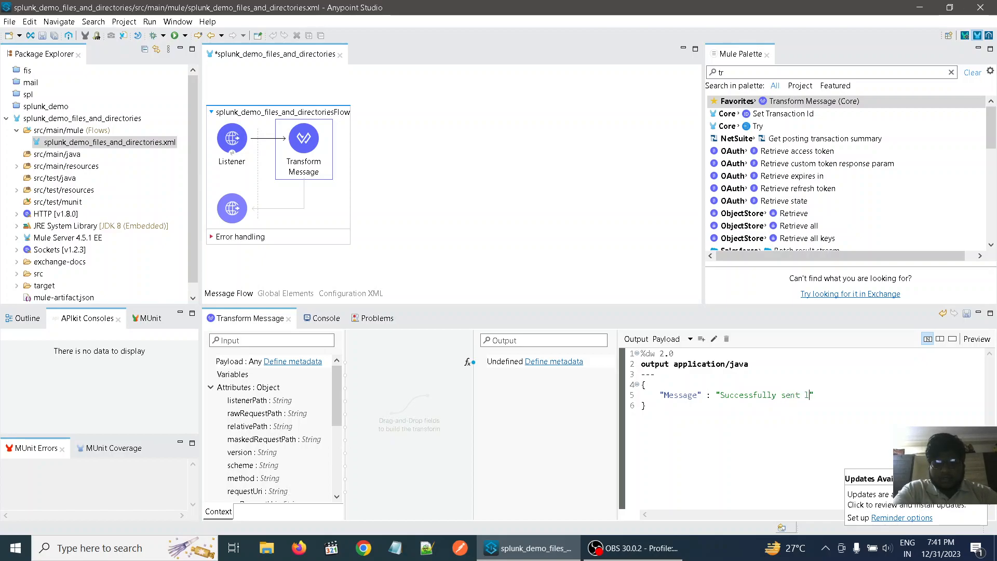
{"action": "type", "text": "from A"}
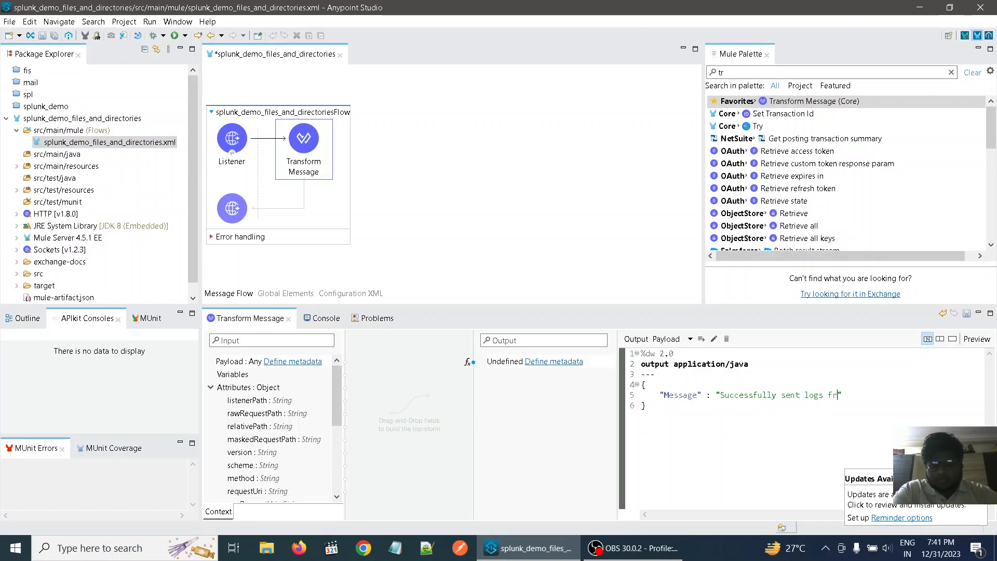
{"action": "type", "text": "ny"}
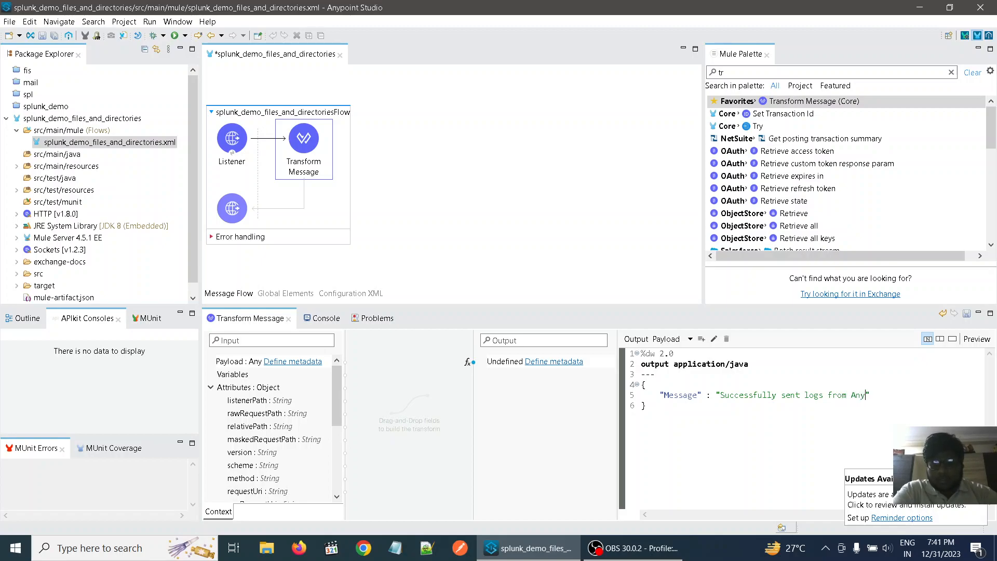
{"action": "type", "text": "point s"}
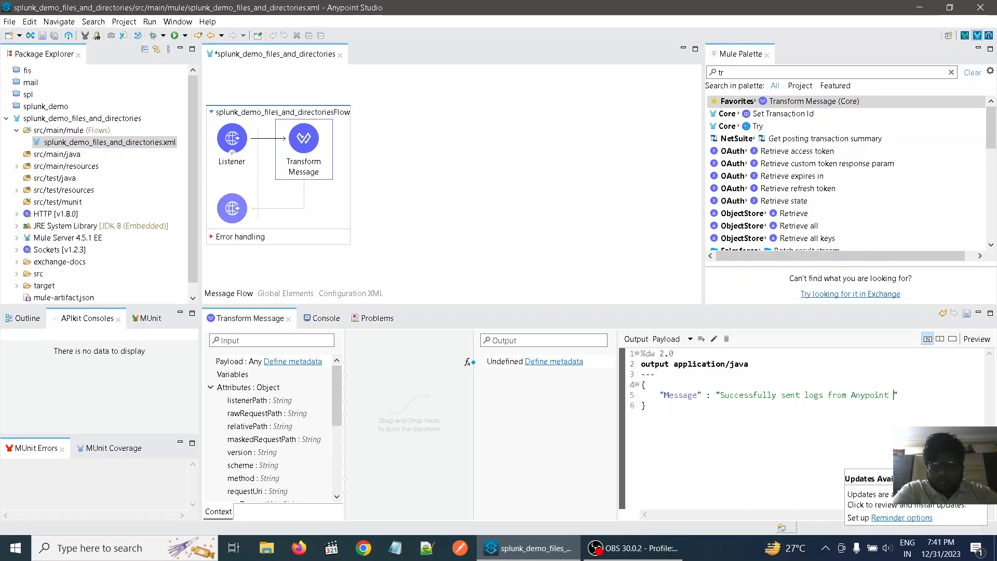
{"action": "type", "text": "tudio to "}
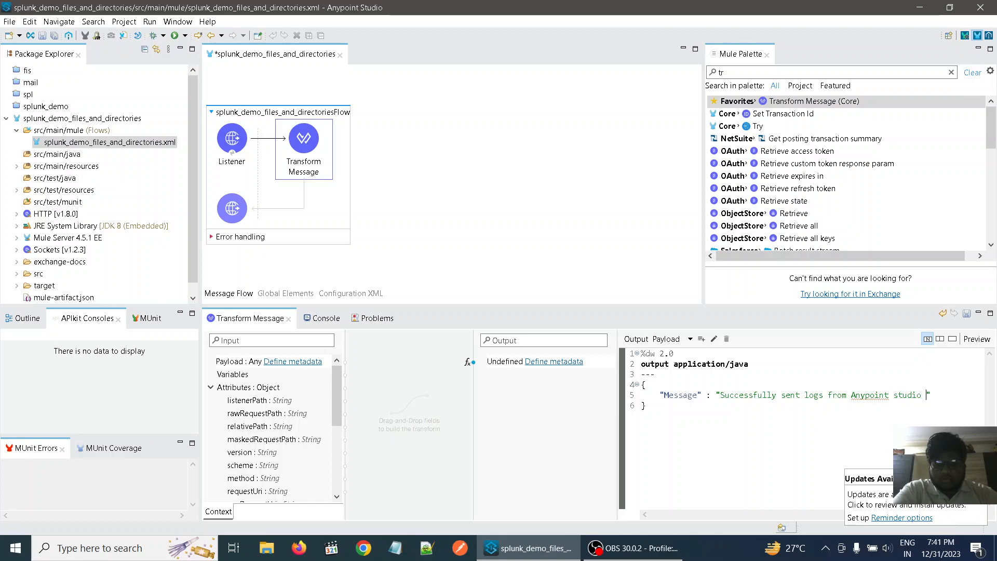
{"action": "type", "text": "Splunk "}
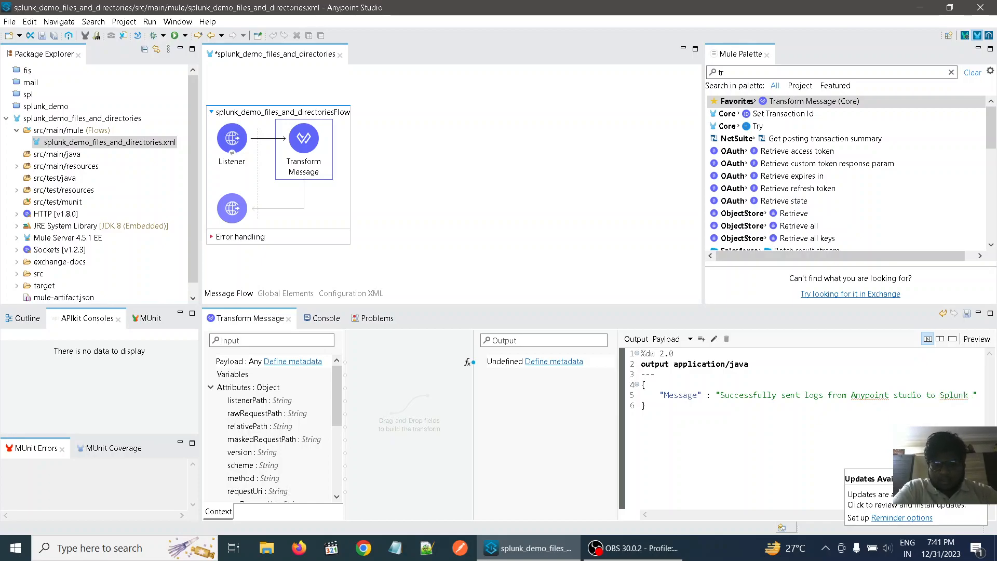
{"action": "type", "text": "without "}
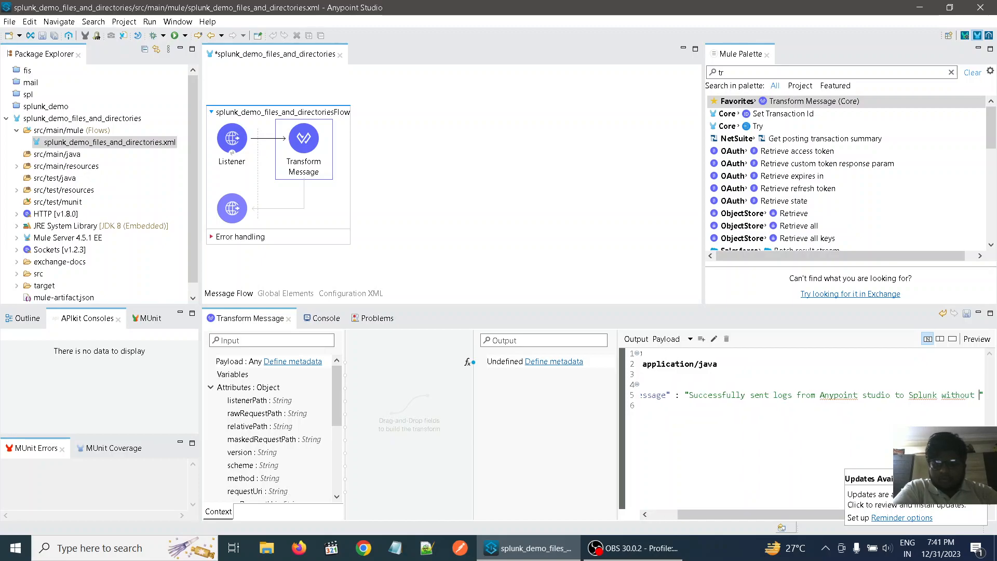
{"action": "type", "text": "using "}
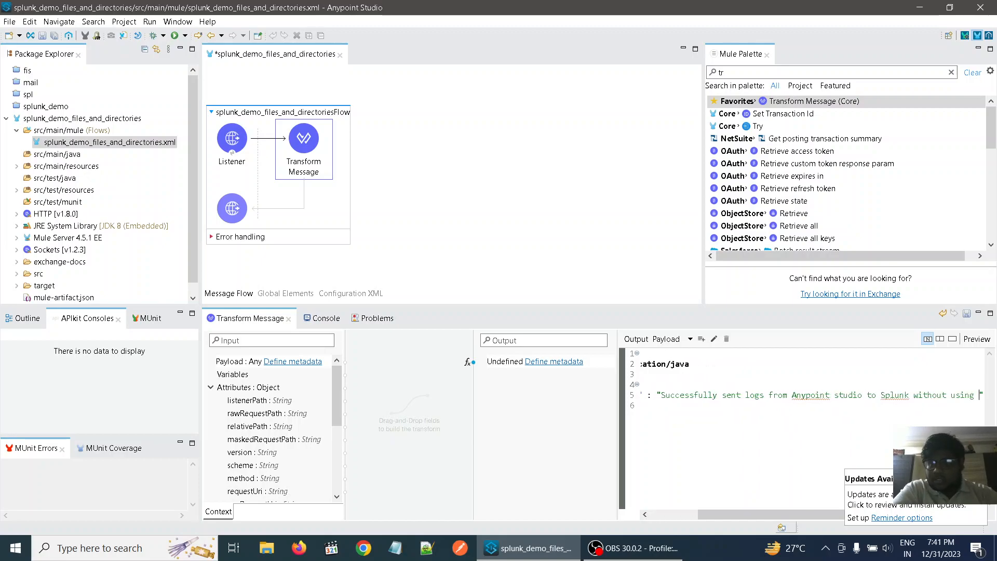
{"action": "type", "text": "Token"}
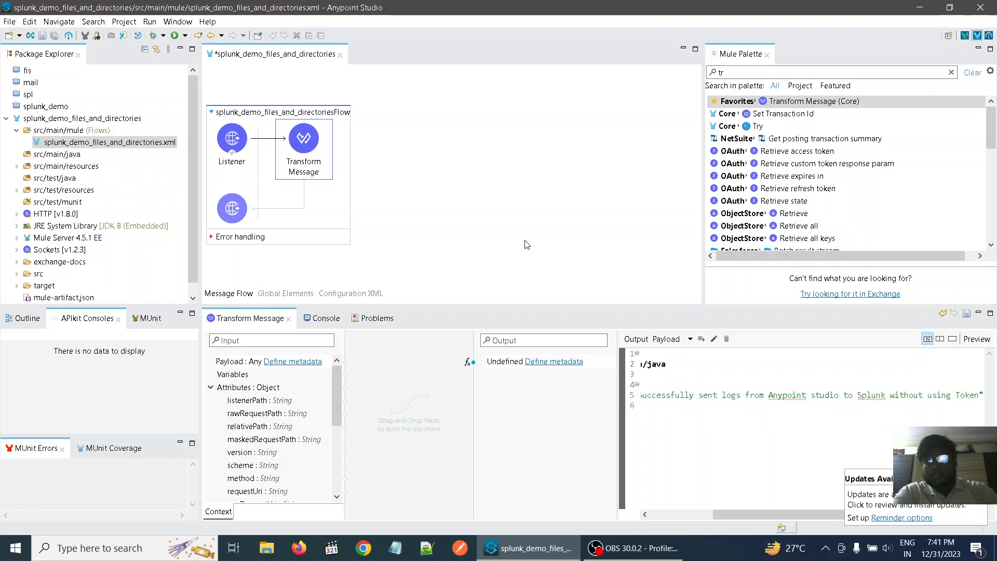
- Append "(using Files and Directories method)" to the end of the Message text in the Transform Message script
{"action": "left_click", "coordinate": [673, 448]}
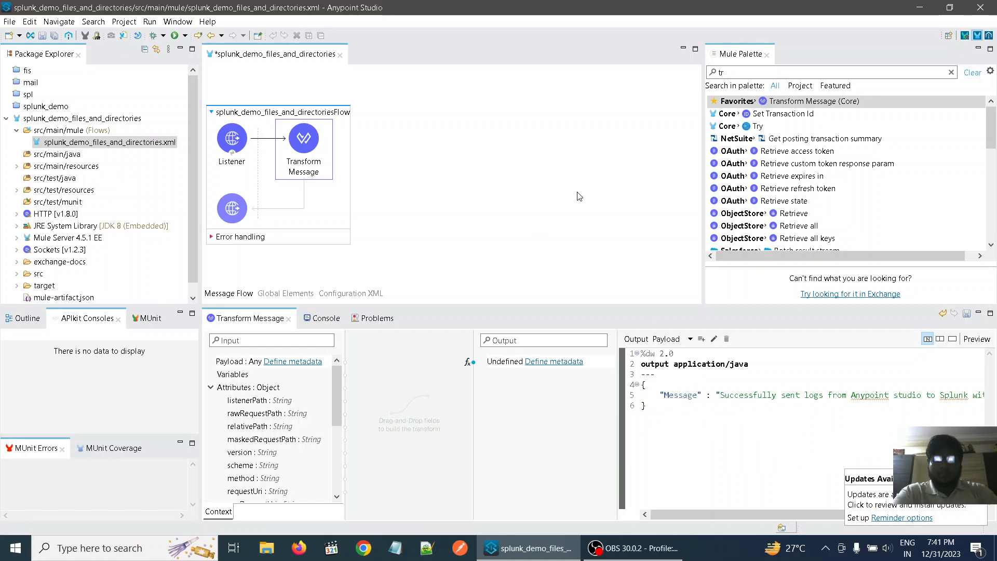
{"action": "scroll", "coordinate": [855, 406], "scroll_direction": "right", "scroll_amount": 5}
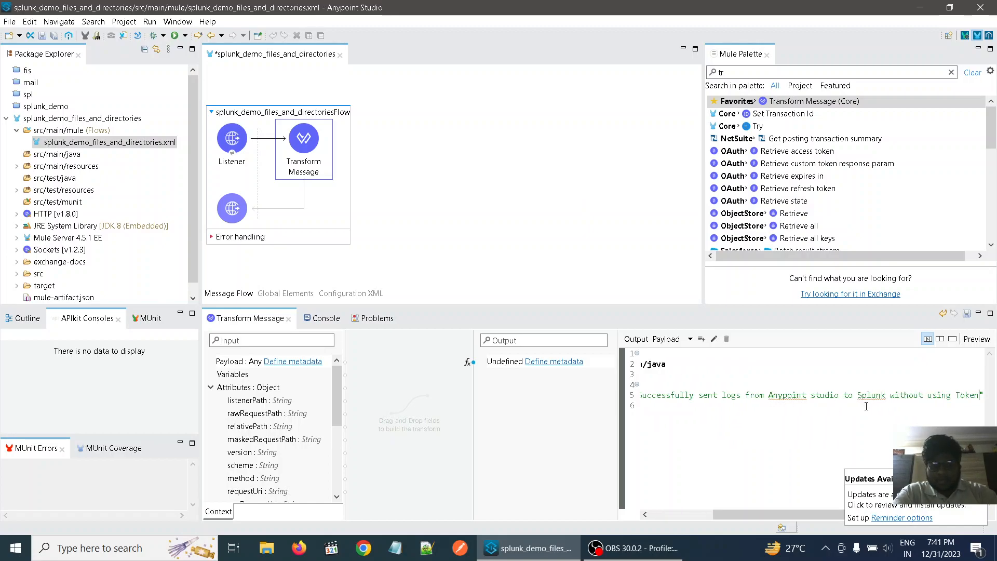
{"action": "type", "text": "("}
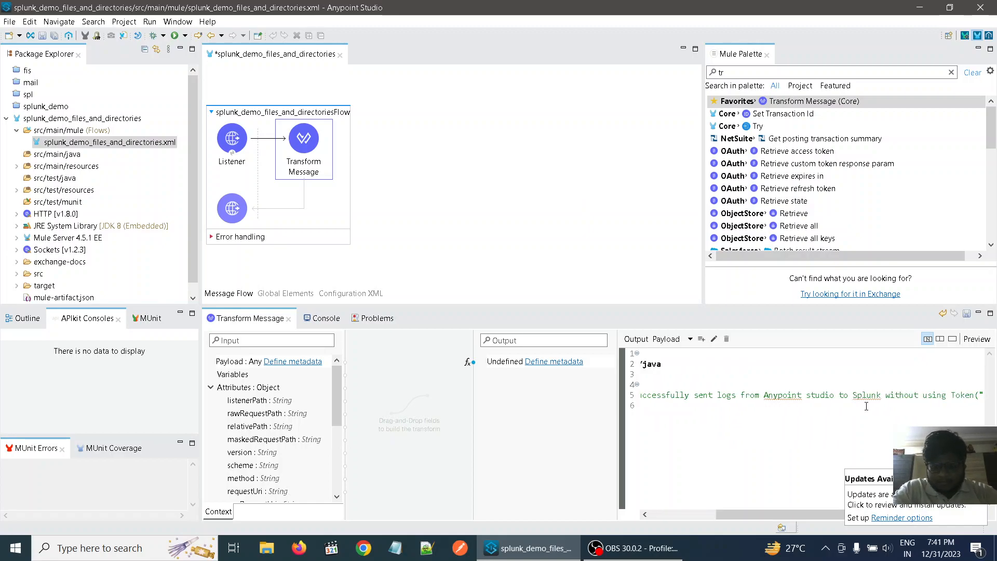
{"action": "type", "text": "using F"}
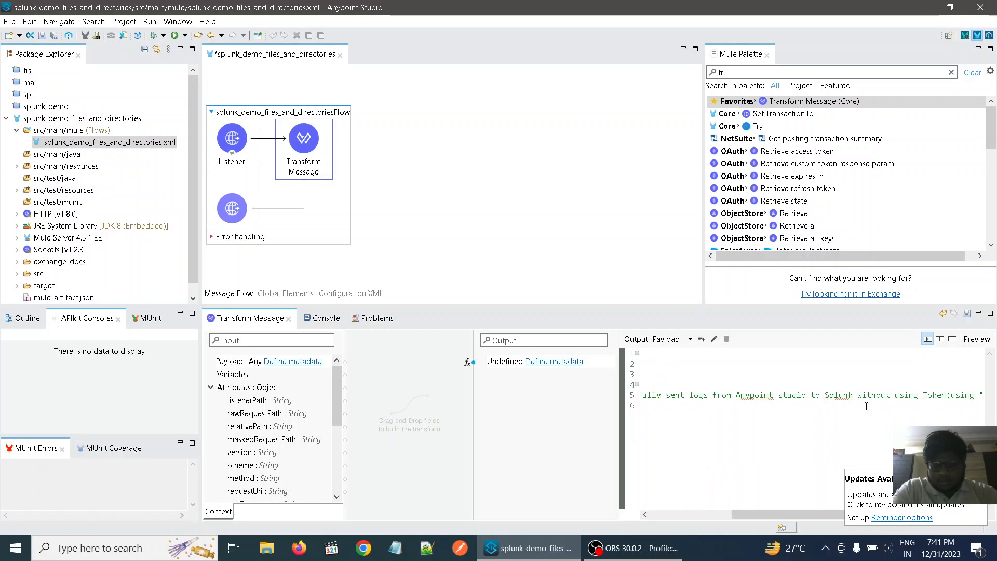
{"action": "type", "text": "iles and "}
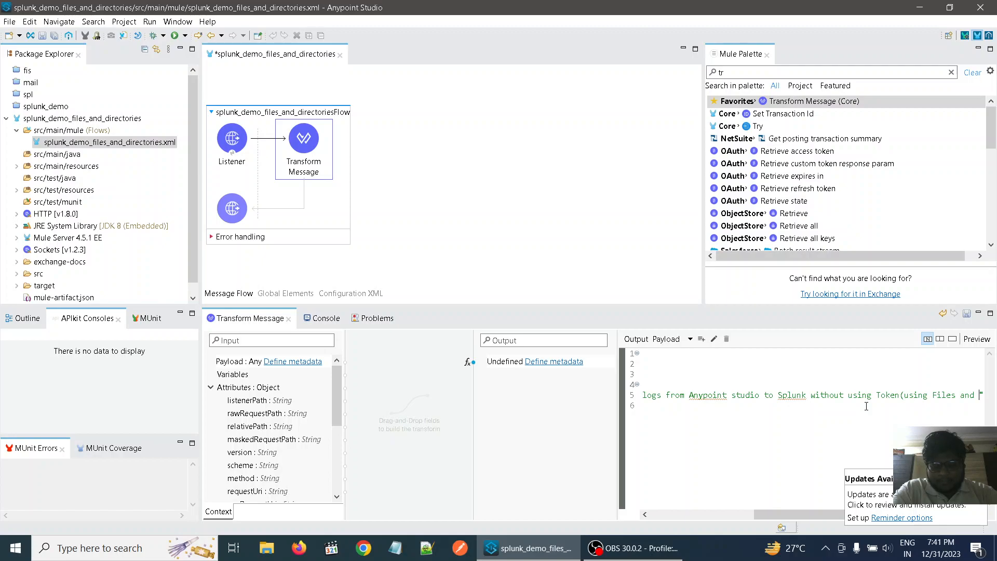
{"action": "type", "text": "Directories method"}
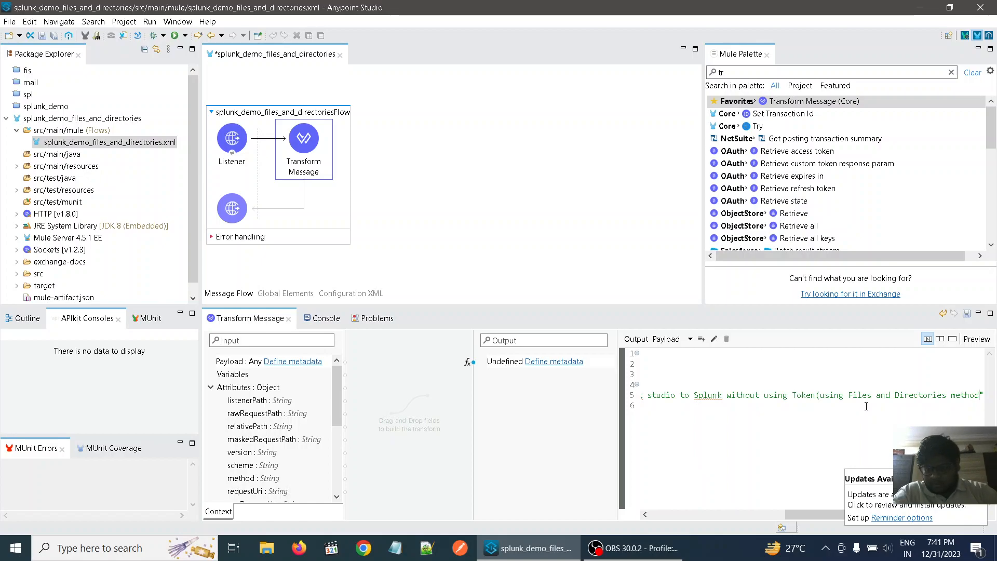
{"action": "type", "text": ")"}
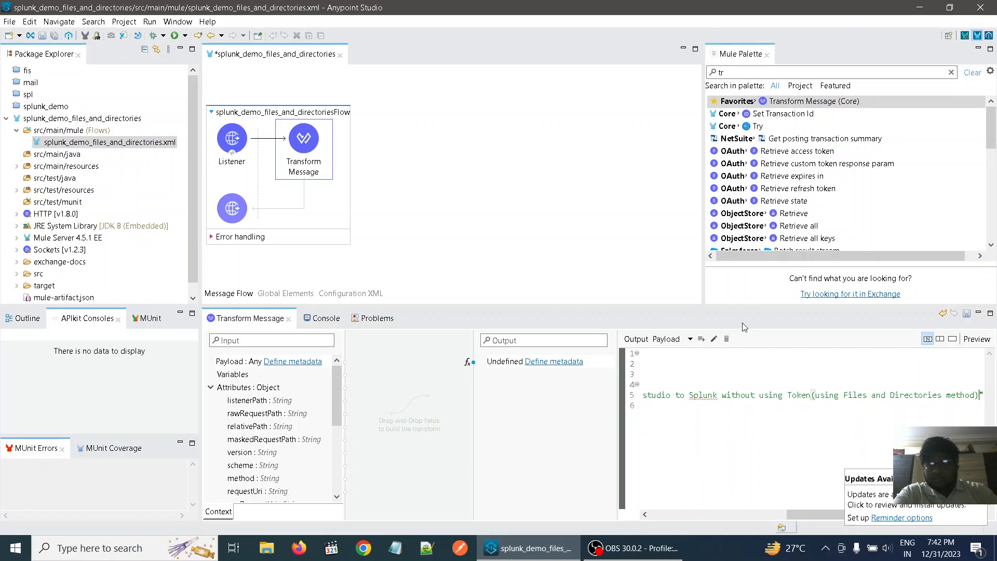
{"action": "left_click", "coordinate": [491, 163]}
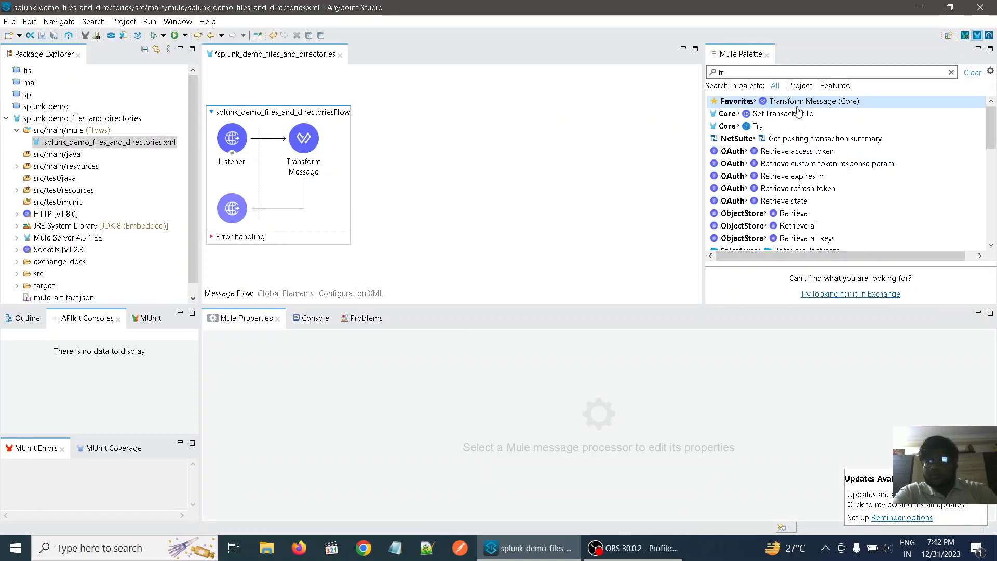
- Find the Logger component with the search term "logger" and add it to the flow after Transform Message
{"action": "left_click", "coordinate": [835, 71]}
{"action": "key", "text": "BackSpace"}
{"action": "key", "text": "BackSpace"}
{"action": "type", "text": "logger"}
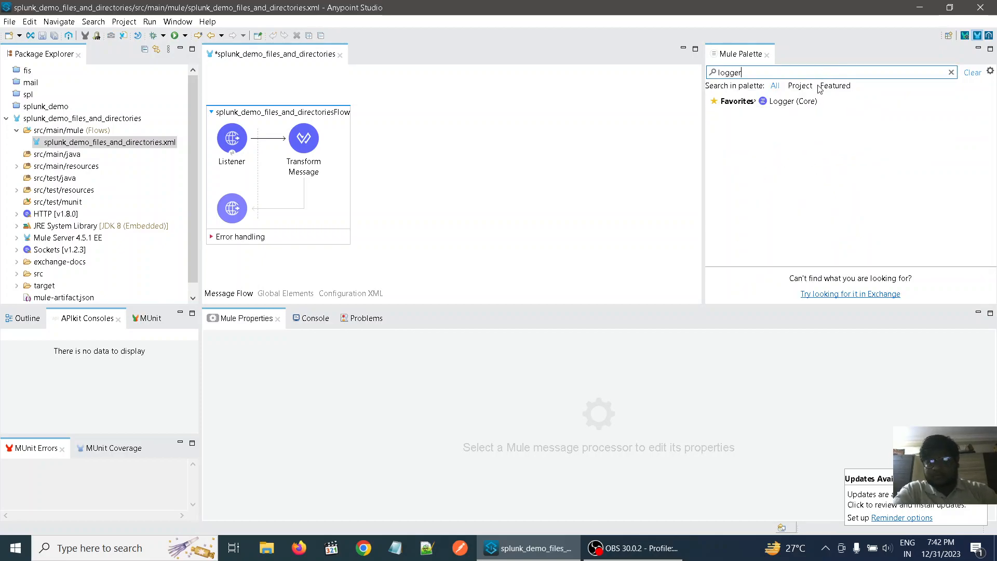
{"action": "left_click_drag", "start_coordinate": [806, 102], "coordinate": [336, 132]}
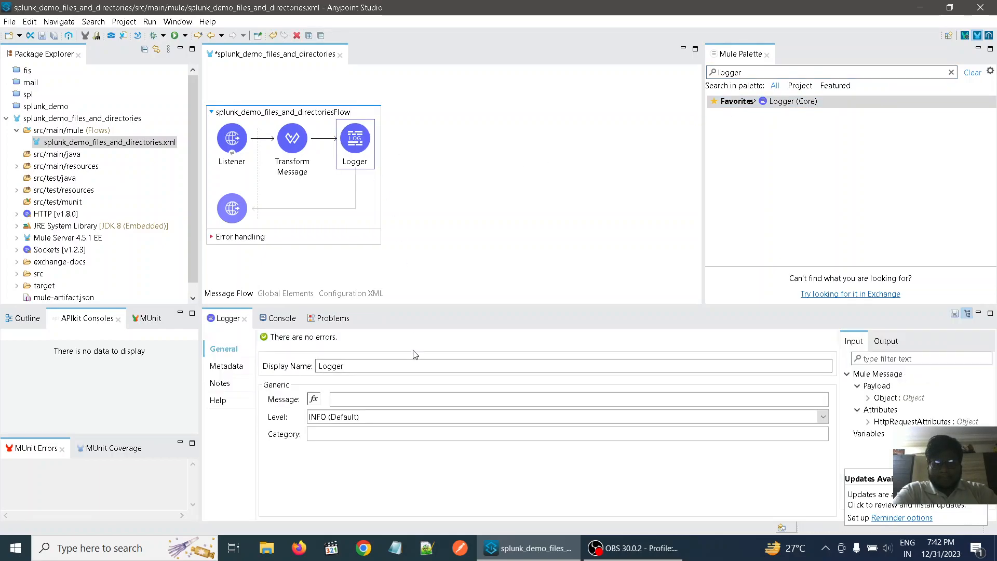
- Set the Logger's message to the expression payload
{"action": "left_click", "coordinate": [351, 397]}
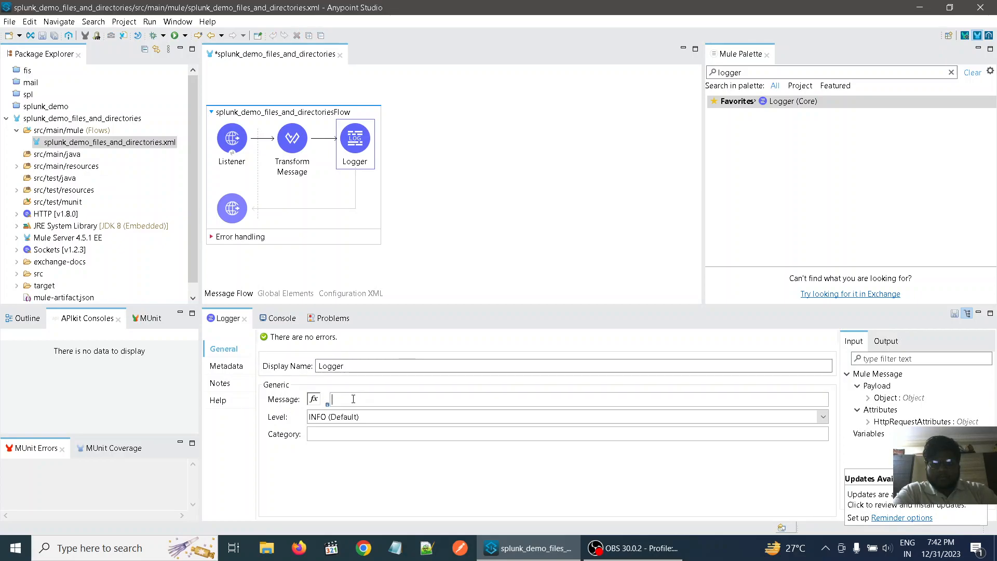
{"action": "left_click", "coordinate": [313, 398]}
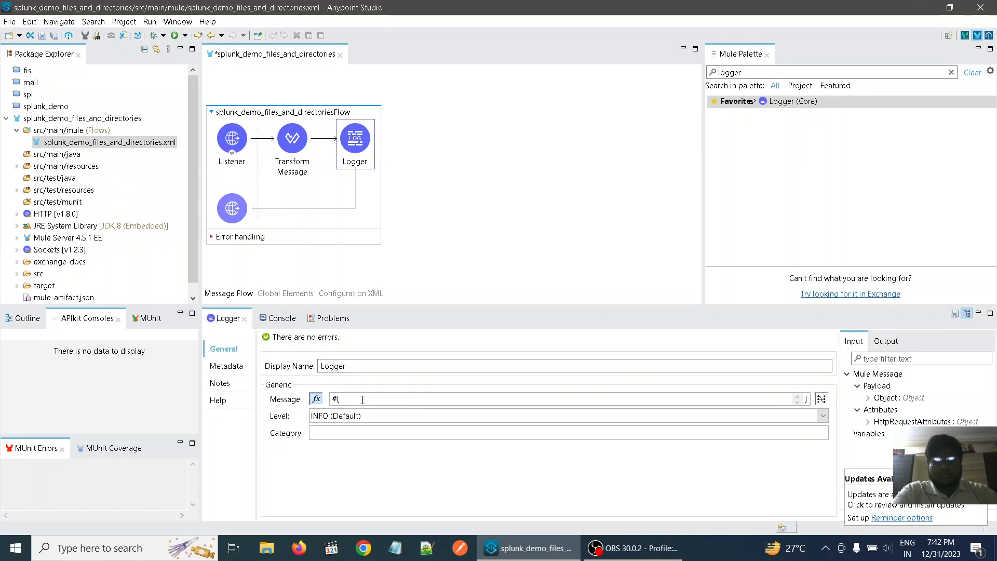
{"action": "type", "text": "pyload"}
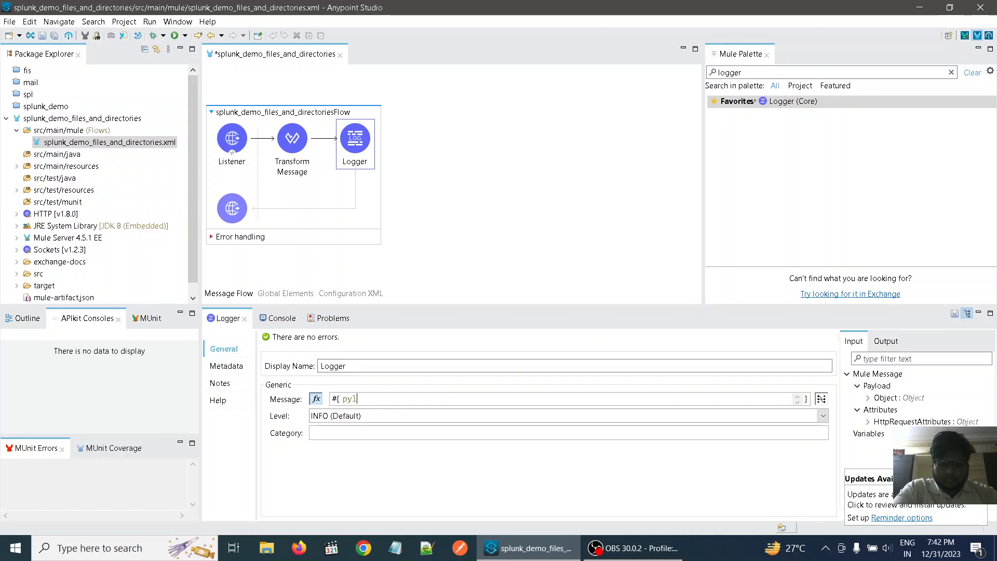
{"action": "key", "text": "BackSpace"}
{"action": "key", "text": "BackSpace"}
{"action": "key", "text": "BackSpace"}
{"action": "key", "text": "BackSpace"}
{"action": "key", "text": "BackSpace"}
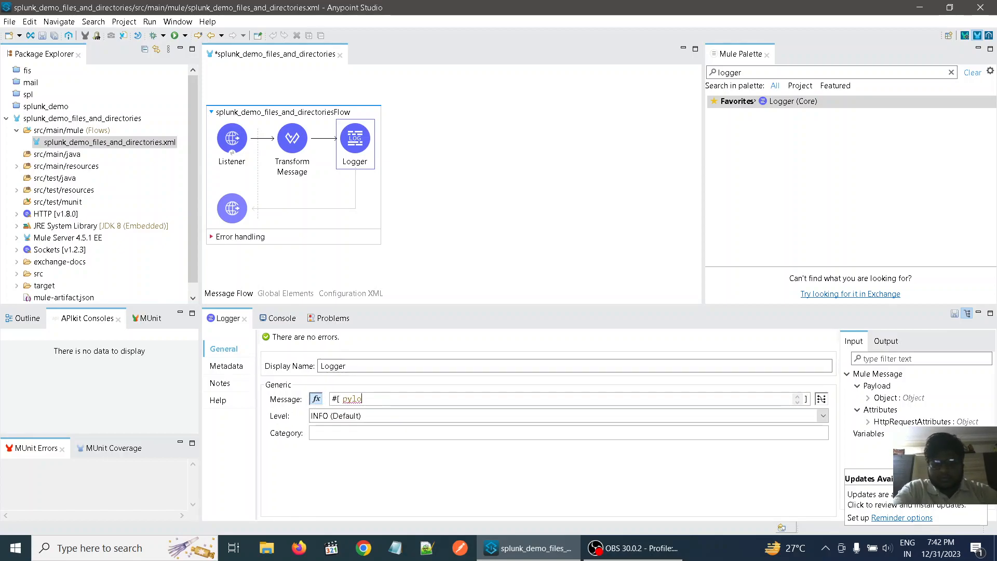
{"action": "type", "text": "ayload"}
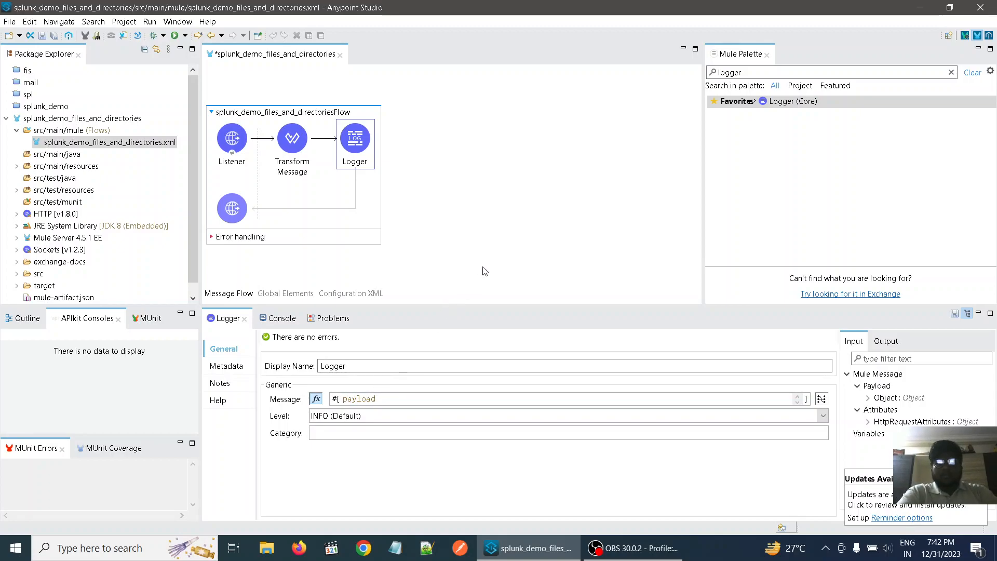
{"action": "left_click", "coordinate": [512, 202]}
{"action": "left_click", "coordinate": [355, 137]}
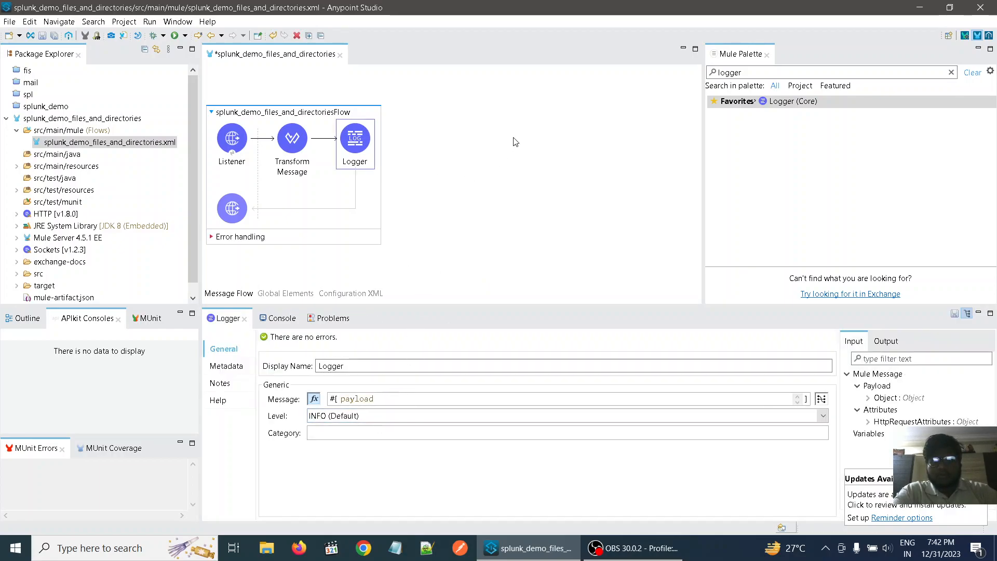
- Run the splunk_demo_files_and_directories project, saving its pending changes for the launch
{"action": "left_click", "coordinate": [502, 158]}
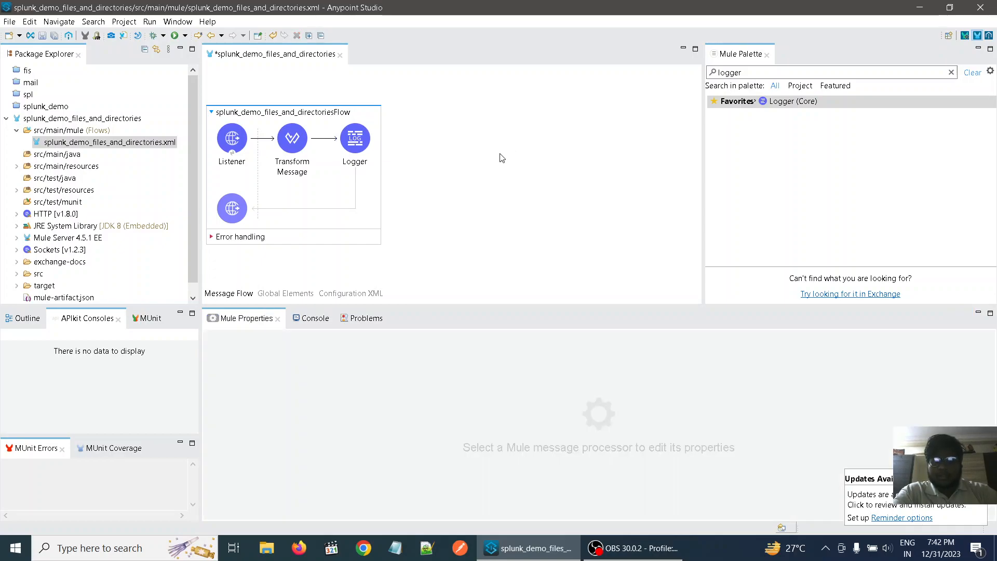
{"action": "right_click", "coordinate": [502, 158]}
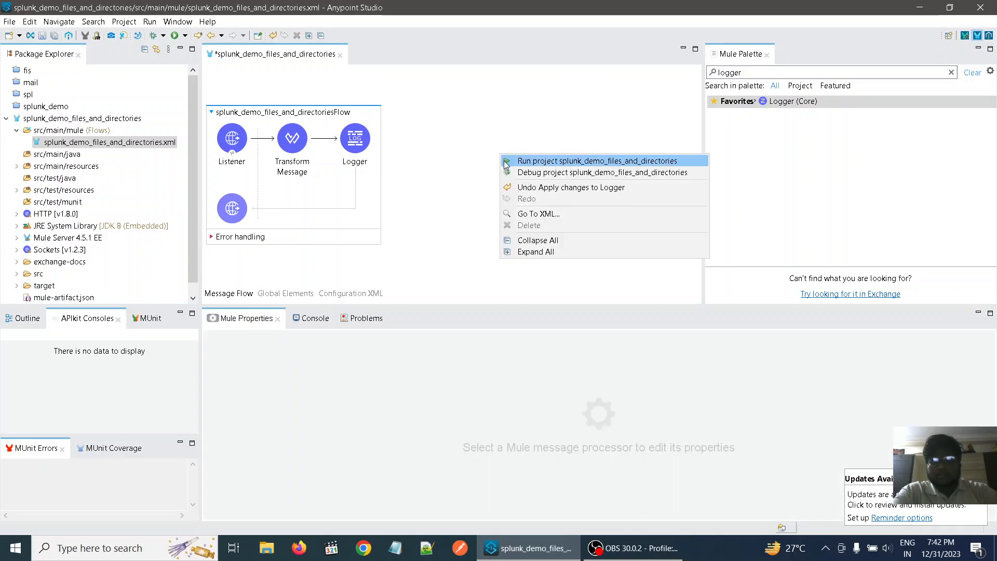
{"action": "left_click", "coordinate": [506, 166]}
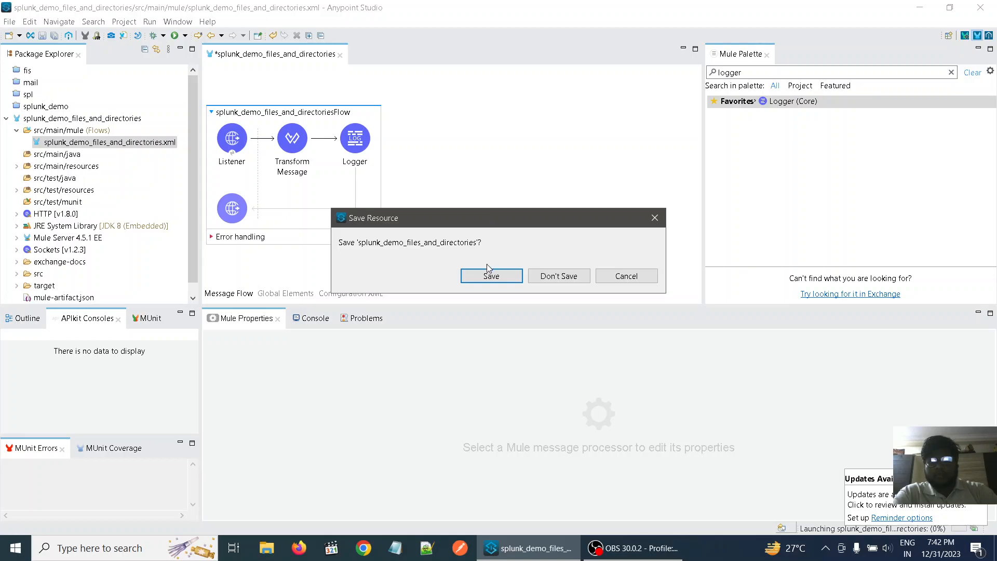
{"action": "left_click", "coordinate": [489, 274]}
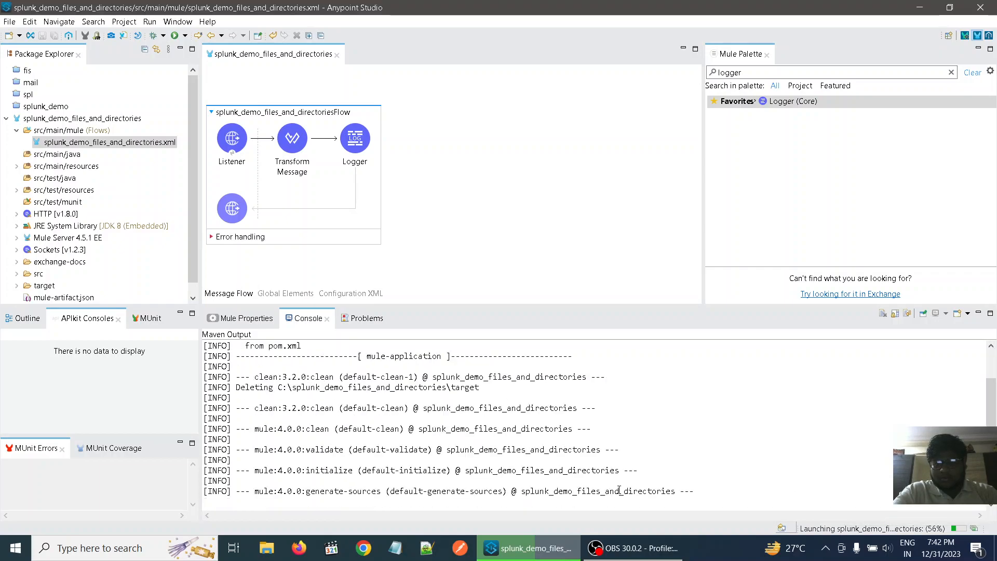
- Open Postman and create a new blank HTTP request
{"action": "left_click", "coordinate": [461, 549]}
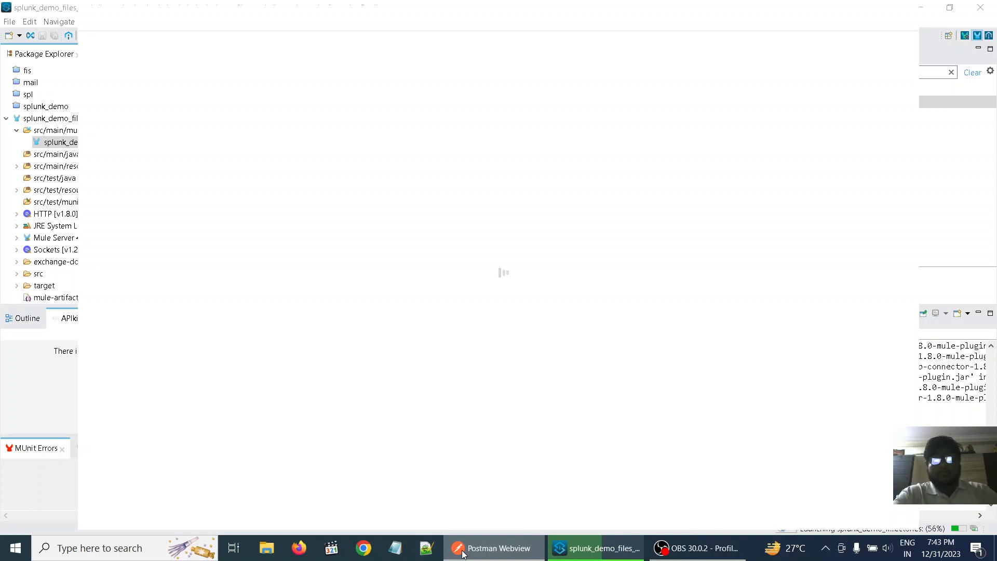
{"action": "left_click", "coordinate": [464, 555]}
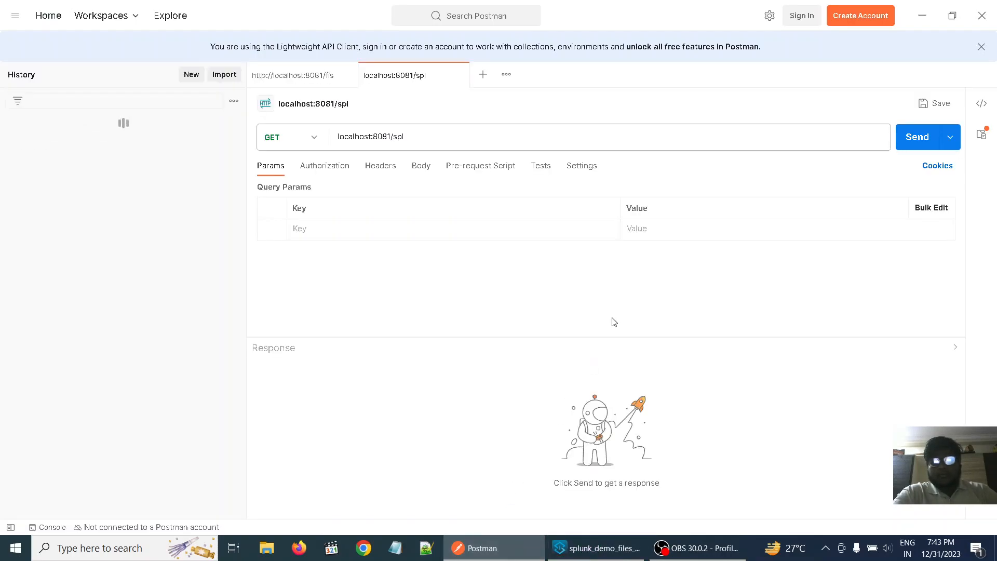
{"action": "left_click", "coordinate": [483, 83]}
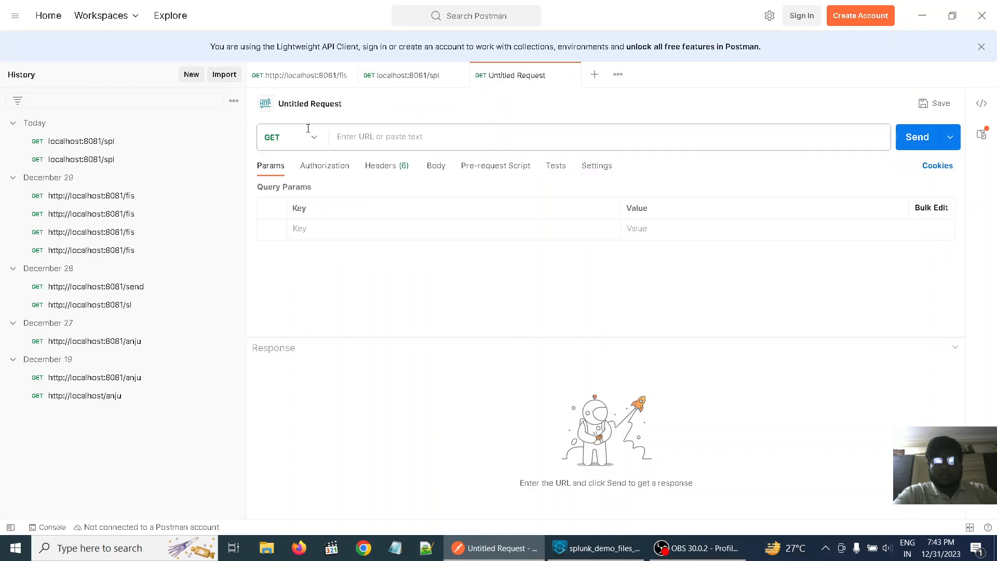
- Enter localhost:8082/fnd as the URL of the new GET request
{"action": "left_click", "coordinate": [382, 138]}
{"action": "type", "text": "ocal"}
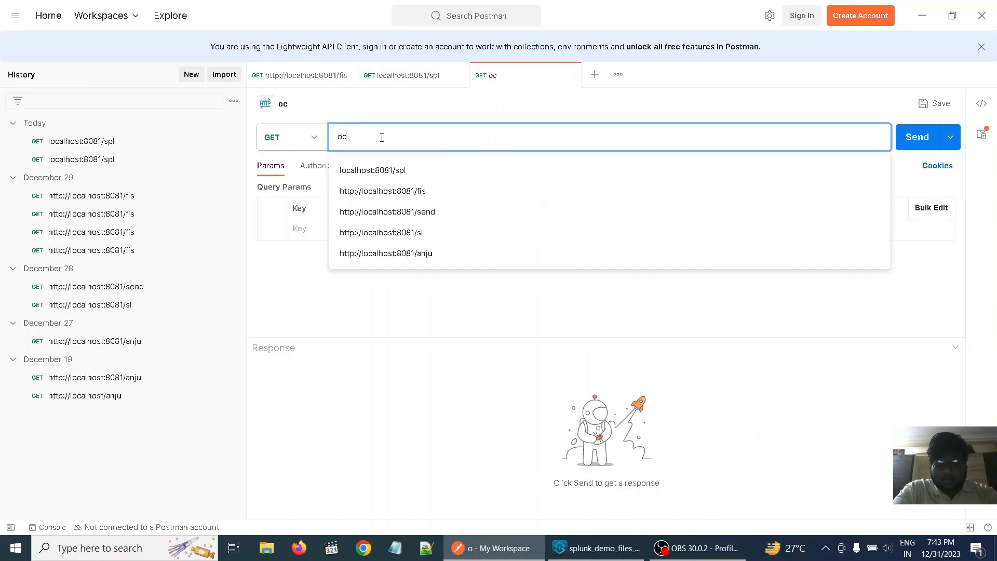
{"action": "key", "text": "BackSpace"}
{"action": "key", "text": "BackSpace"}
{"action": "key", "text": "BackSpace"}
{"action": "key", "text": "BackSpace"}
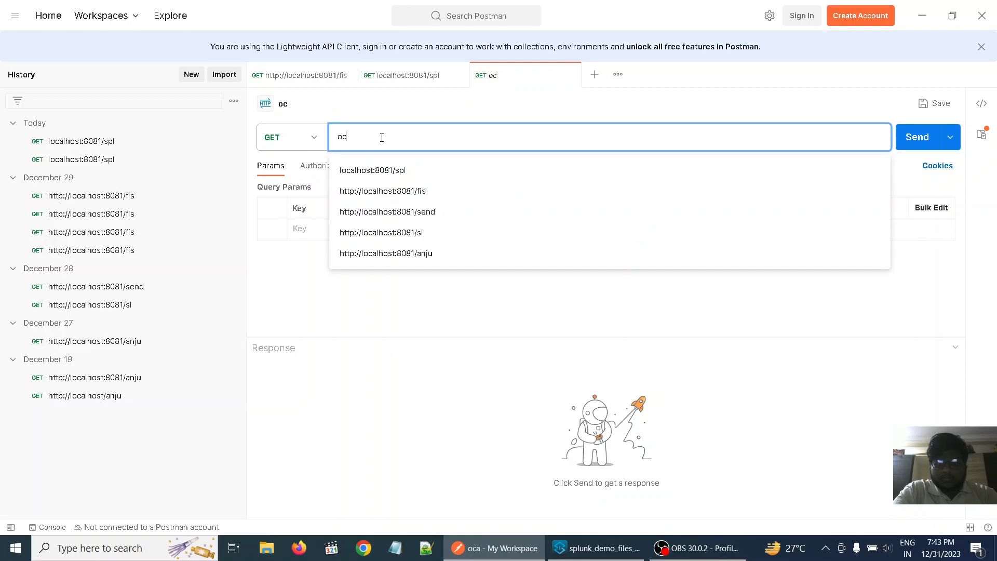
{"action": "type", "text": "local"}
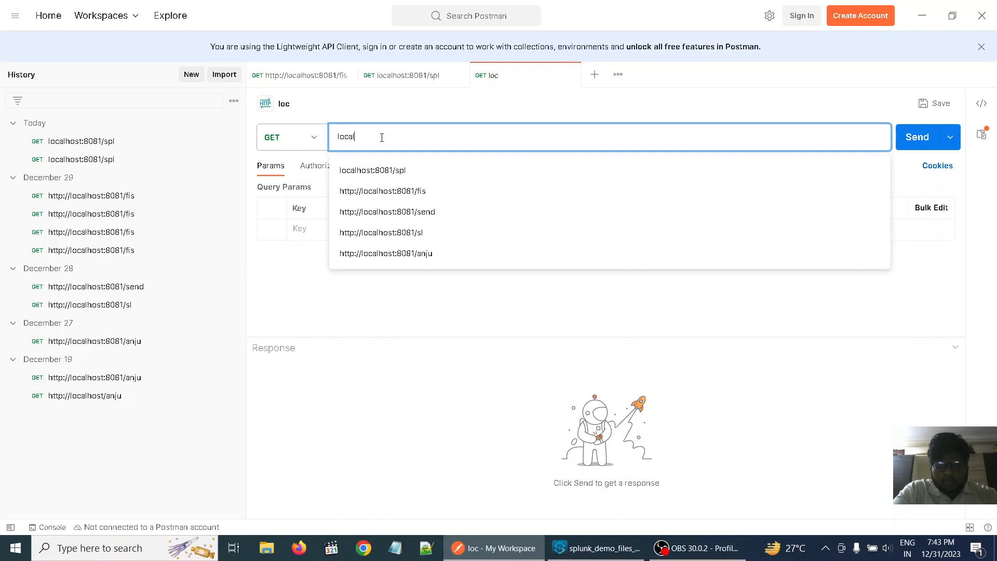
{"action": "type", "text": "host"}
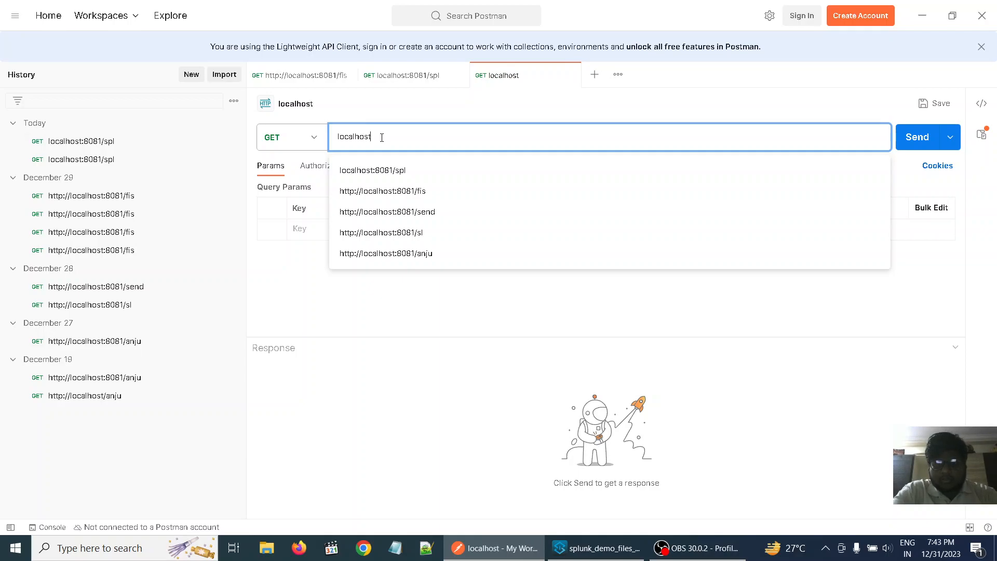
{"action": "type", "text": ":"}
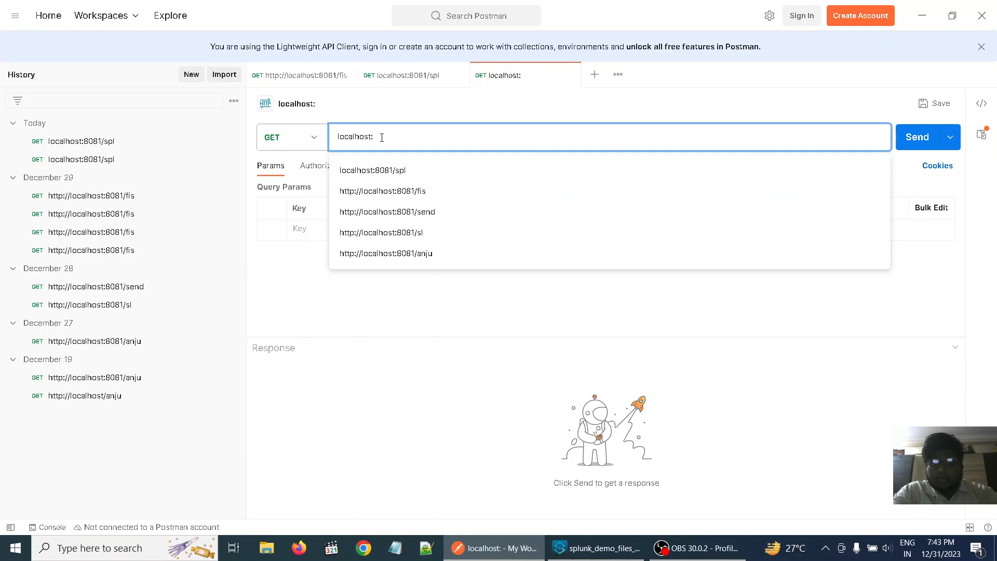
{"action": "type", "text": "8082"}
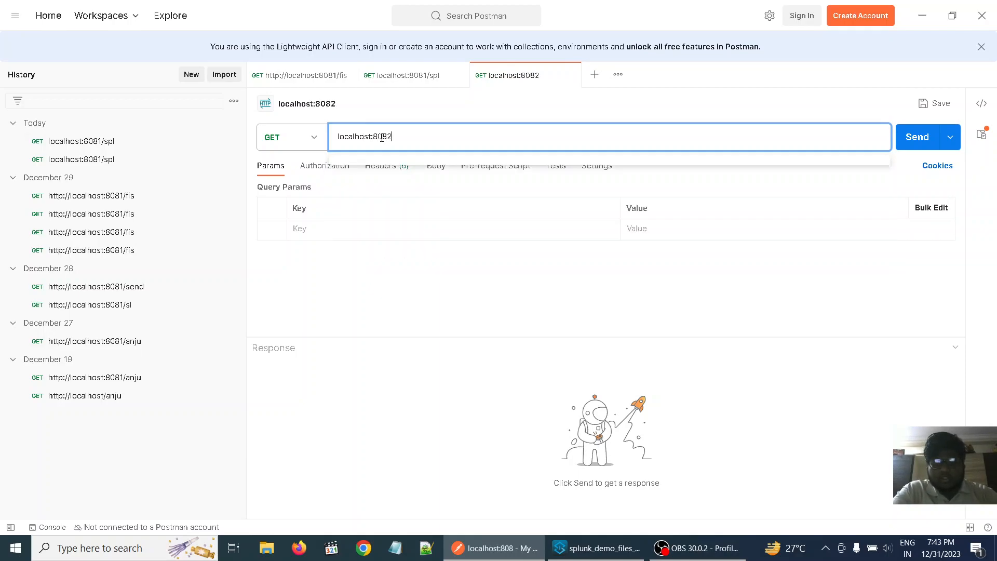
{"action": "type", "text": "/"}
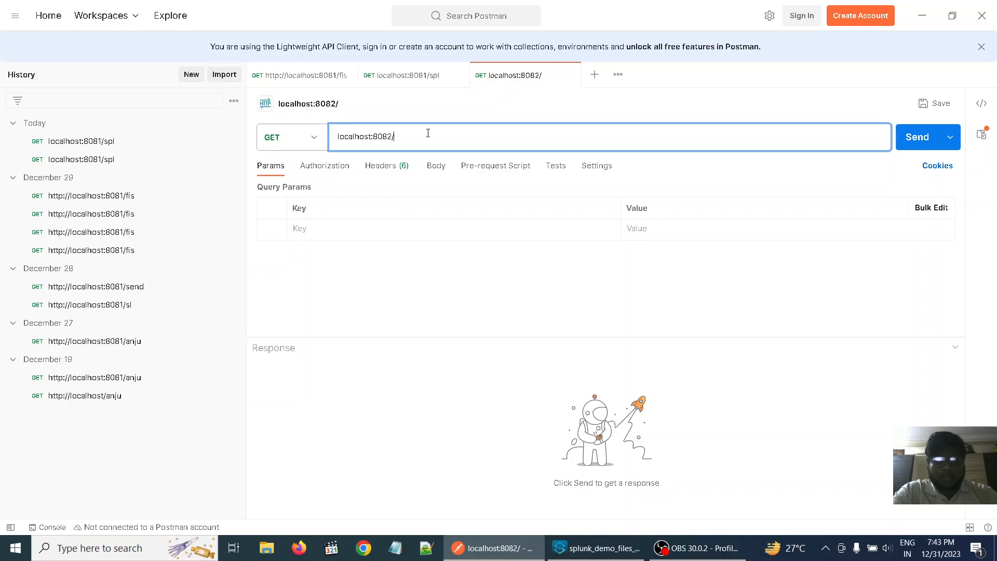
{"action": "type", "text": "fnd"}
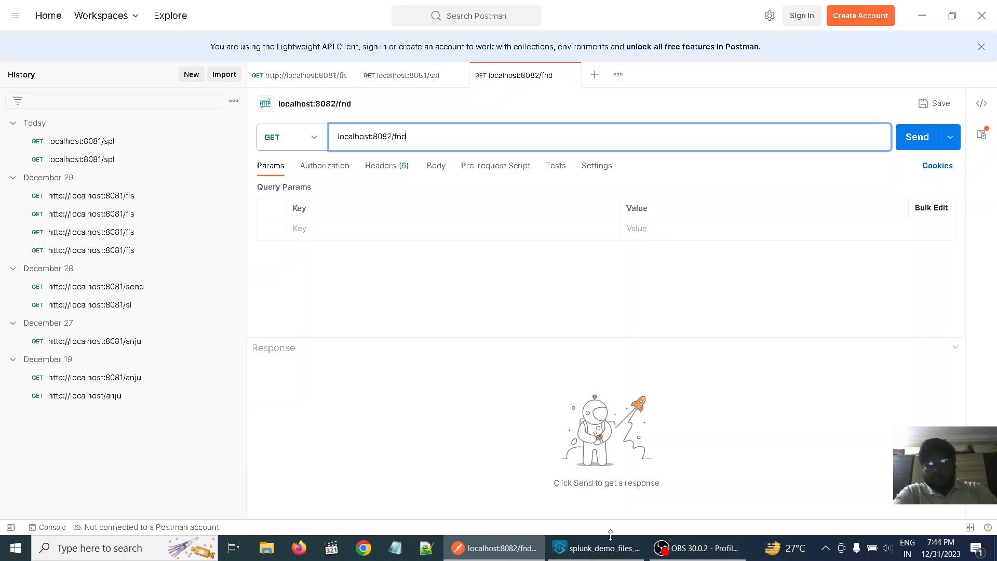
- Check the application's deployment status in the Anypoint Studio console, and send the localhost:8082/fnd request from Postman
{"action": "left_click", "coordinate": [598, 551]}
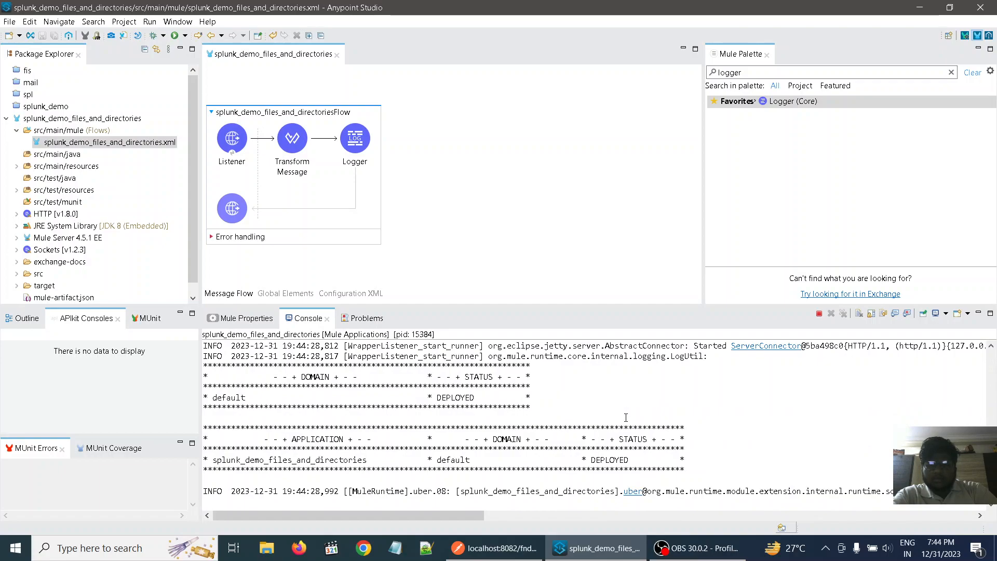
{"action": "left_click_drag", "start_coordinate": [593, 460], "coordinate": [630, 457]}
{"action": "left_click", "coordinate": [753, 450]}
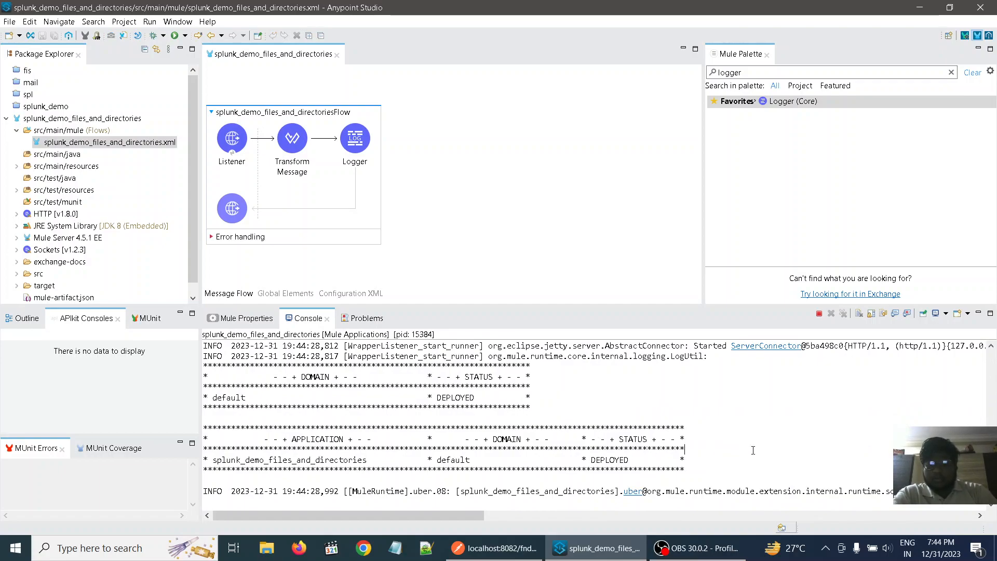
{"action": "left_click", "coordinate": [501, 548]}
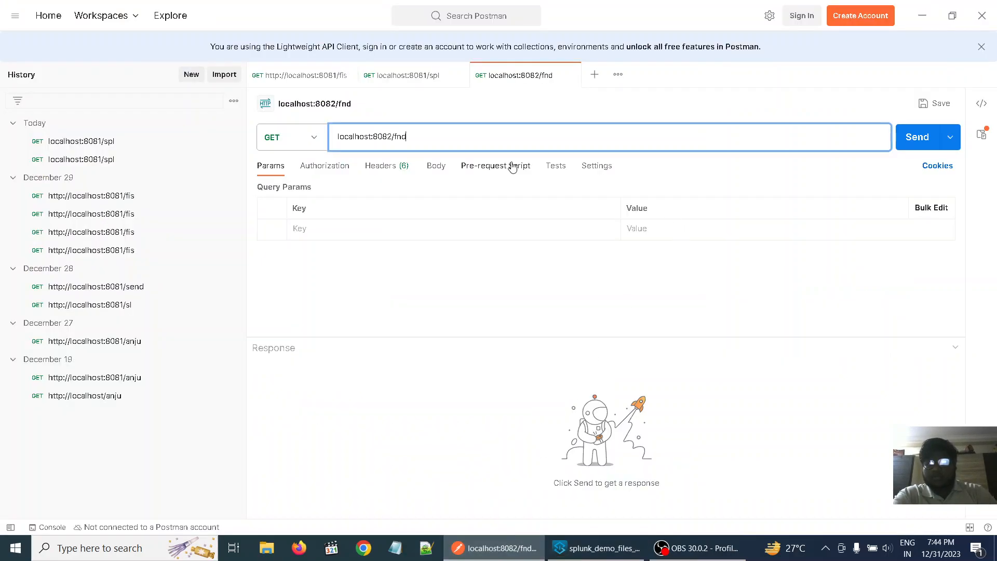
{"action": "left_click", "coordinate": [915, 142]}
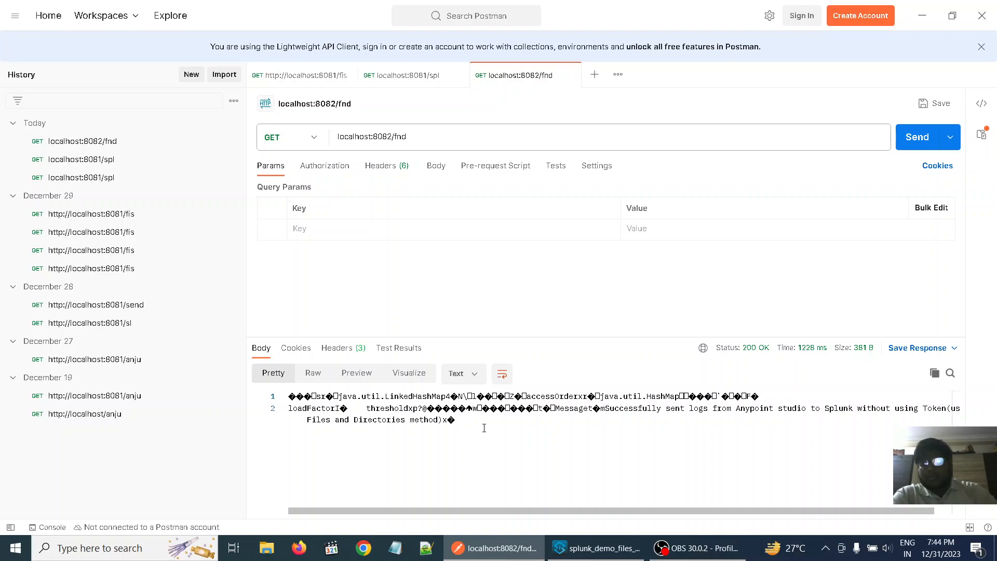
- Compare the output type in Anypoint Studio's Transform Message script with the response body and status in Postman
{"action": "left_click", "coordinate": [600, 550]}
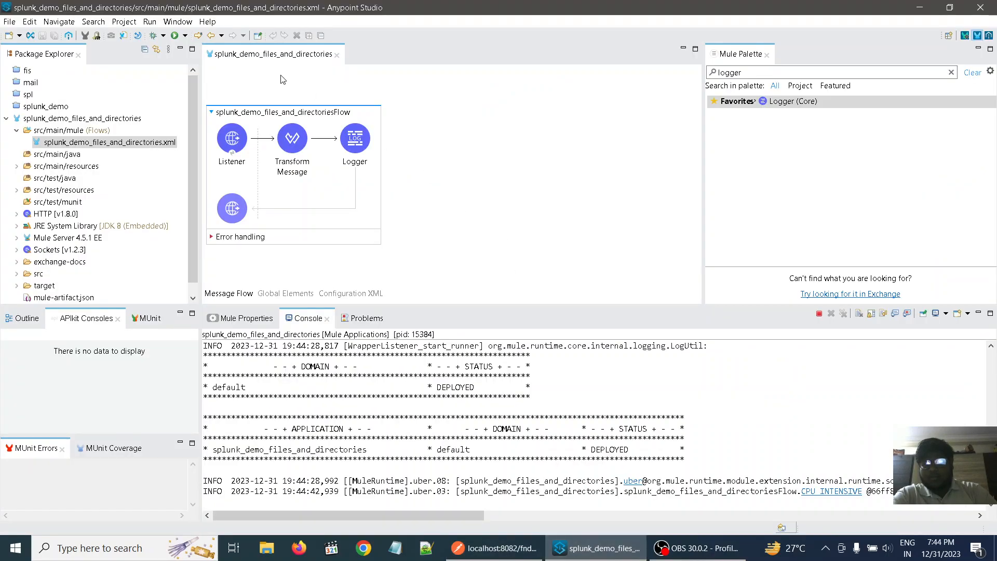
{"action": "left_click", "coordinate": [288, 140]}
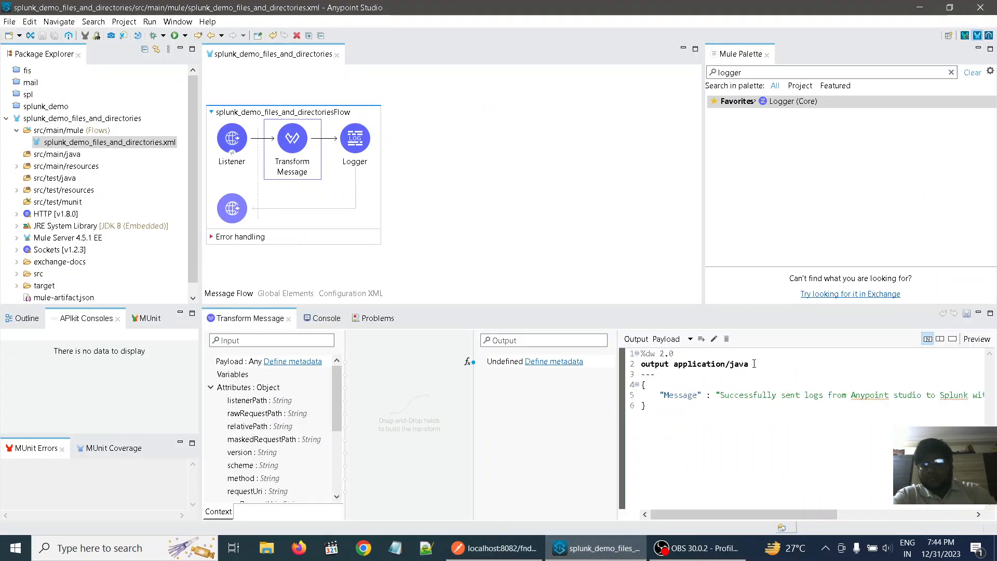
{"action": "left_click", "coordinate": [496, 548]}
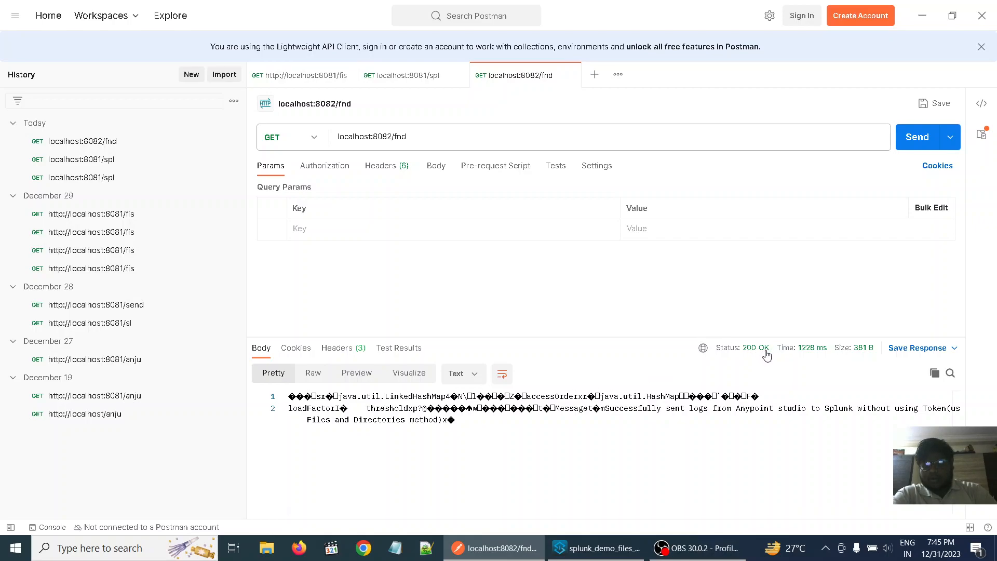
{"action": "mouse_move", "coordinate": [744, 366]}
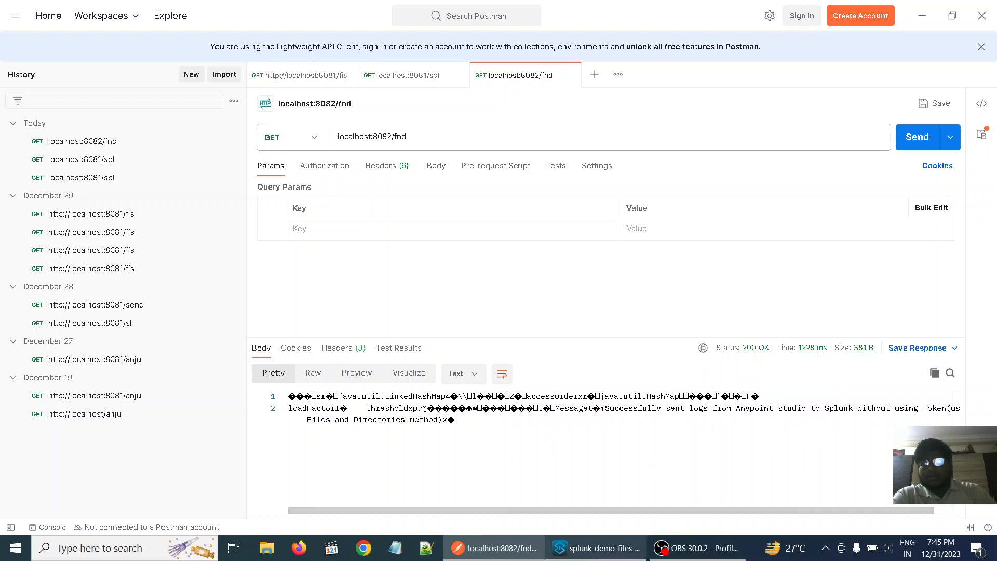
- In Anypoint Studio, change the Transform Message script's output type to application/json and save the project
{"action": "left_click", "coordinate": [612, 548]}
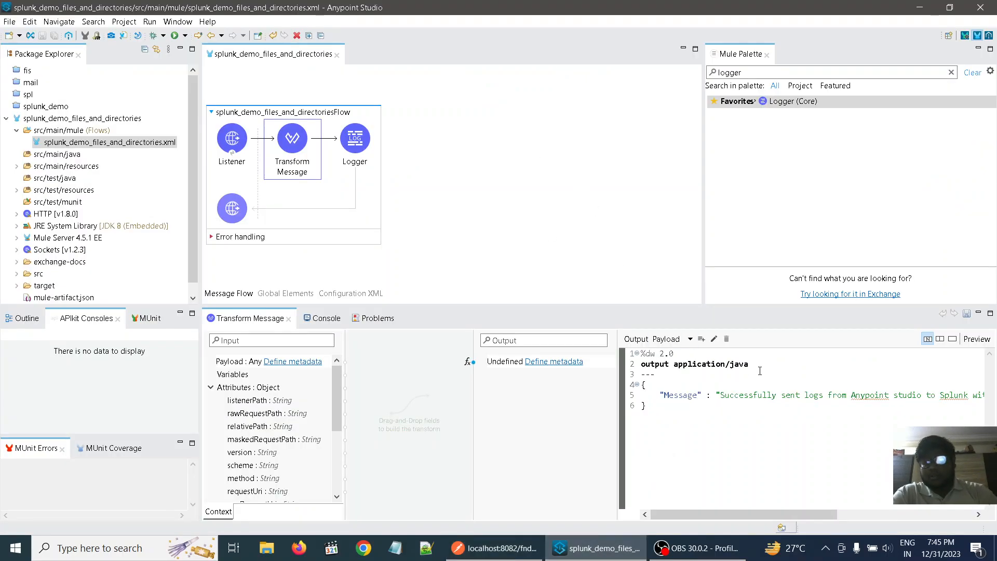
{"action": "left_click", "coordinate": [757, 363]}
{"action": "key", "text": "BackSpace"}
{"action": "key", "text": "BackSpace"}
{"action": "key", "text": "BackSpace"}
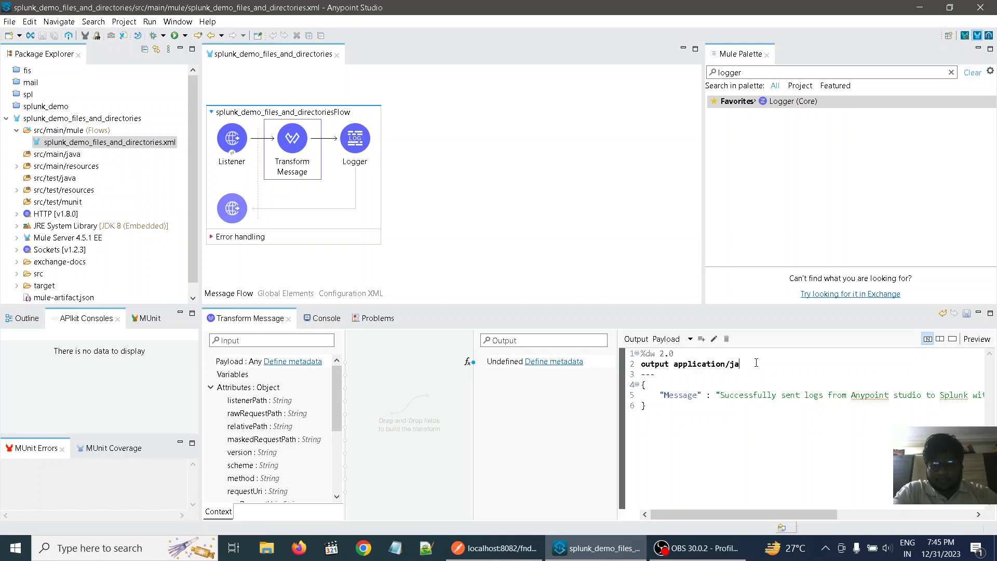
{"action": "type", "text": "son"}
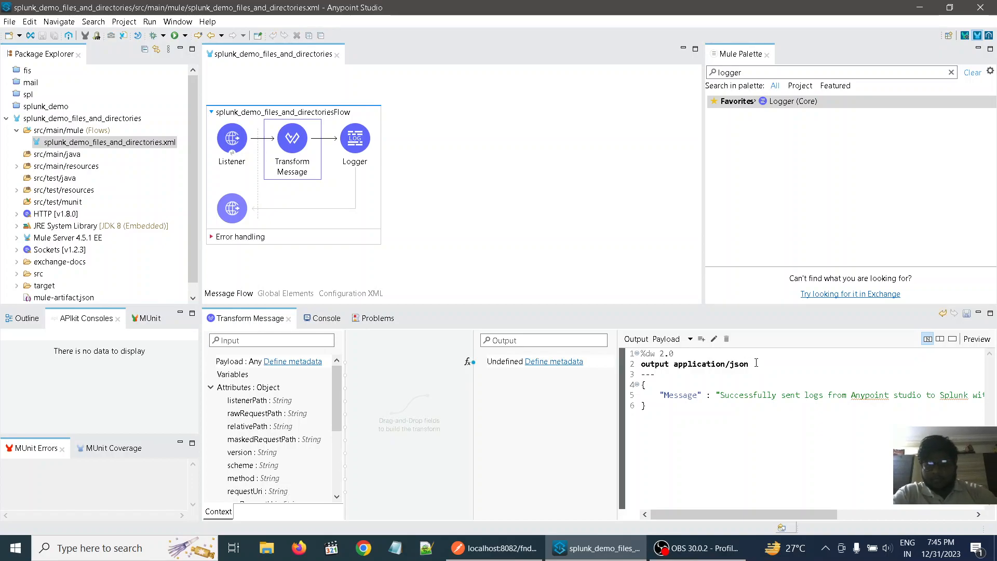
{"action": "left_click", "coordinate": [595, 195]}
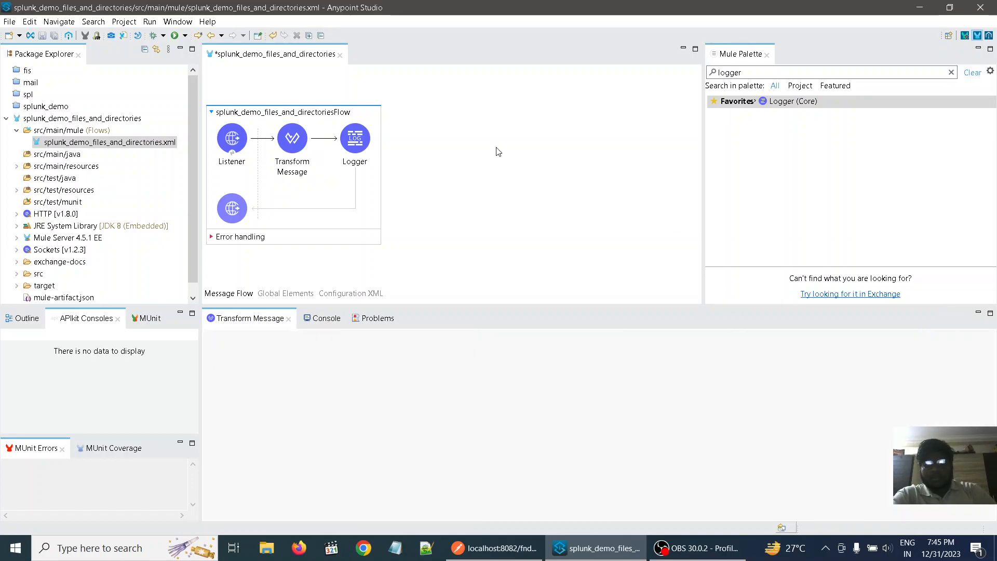
{"action": "left_click", "coordinate": [54, 36]}
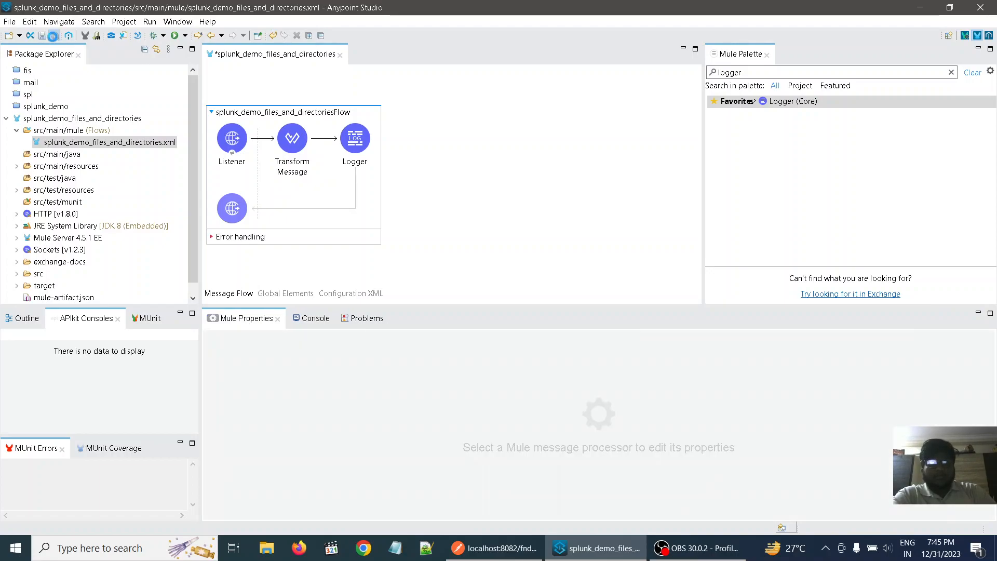
- Examine the console log for the restart status of the splunk_demo_files_and_directories application
{"action": "left_click", "coordinate": [314, 319]}
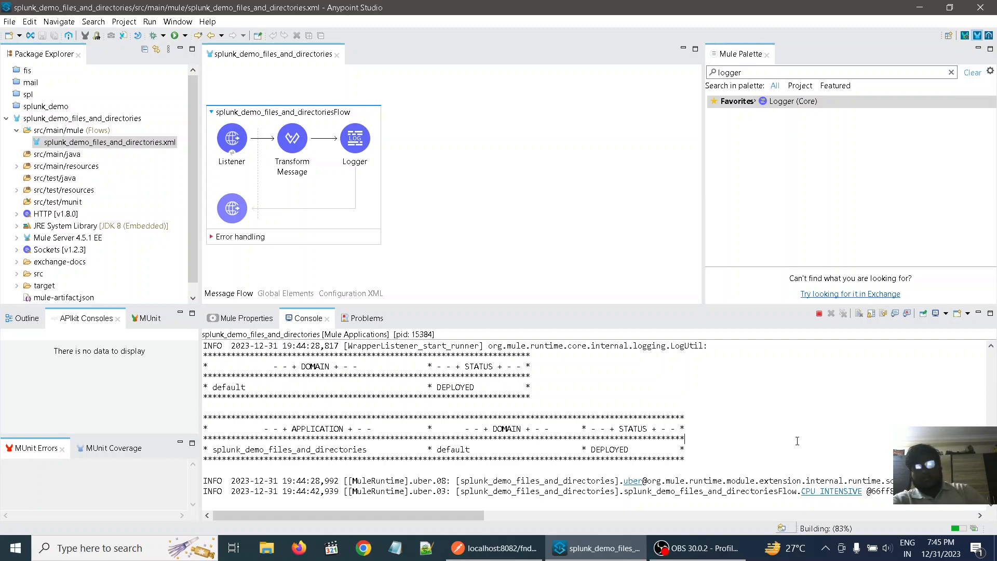
{"action": "scroll", "coordinate": [797, 441], "scroll_direction": "up", "scroll_amount": 1}
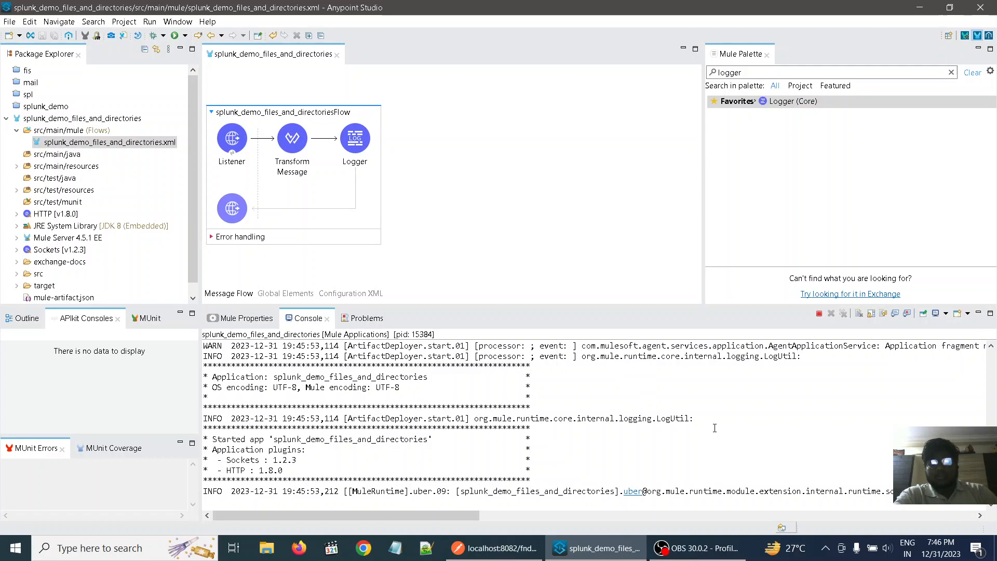
{"action": "scroll", "coordinate": [715, 428], "scroll_direction": "up", "scroll_amount": 1}
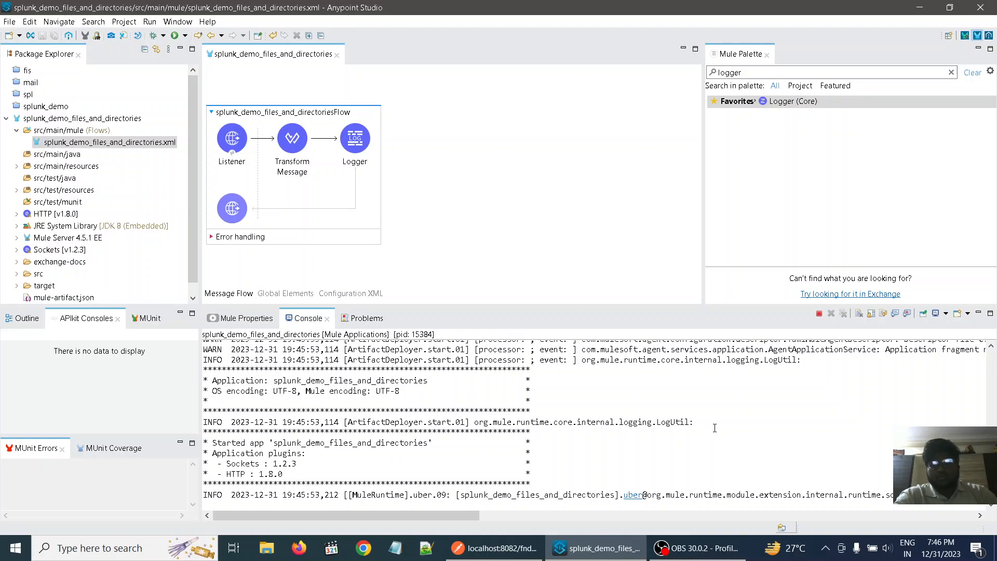
{"action": "left_click_drag", "start_coordinate": [715, 426], "coordinate": [732, 312]}
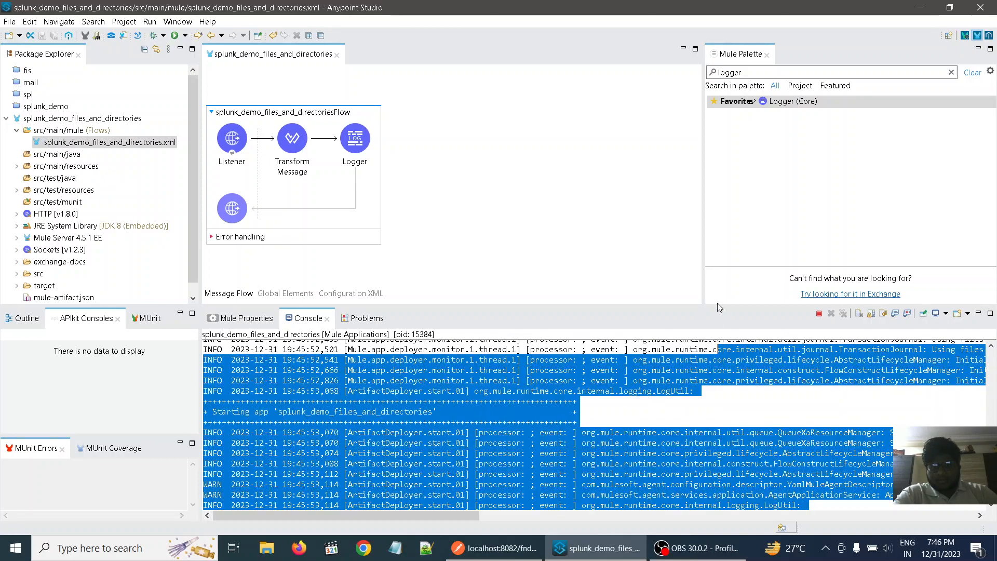
{"action": "left_click", "coordinate": [754, 412]}
{"action": "scroll", "coordinate": [754, 405], "scroll_direction": "down", "scroll_amount": 5}
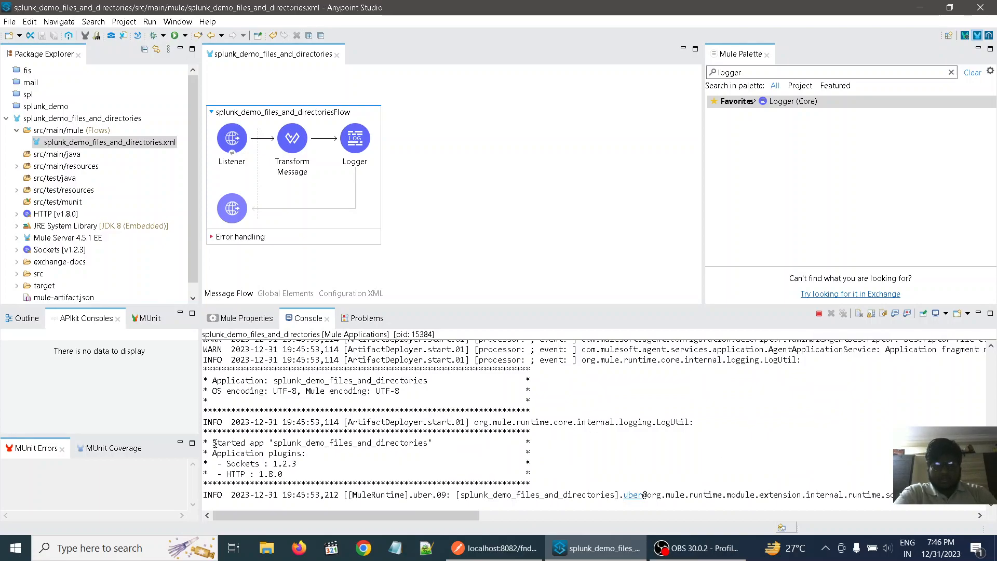
{"action": "left_click_drag", "start_coordinate": [212, 442], "coordinate": [321, 448]}
{"action": "left_click", "coordinate": [668, 452]}
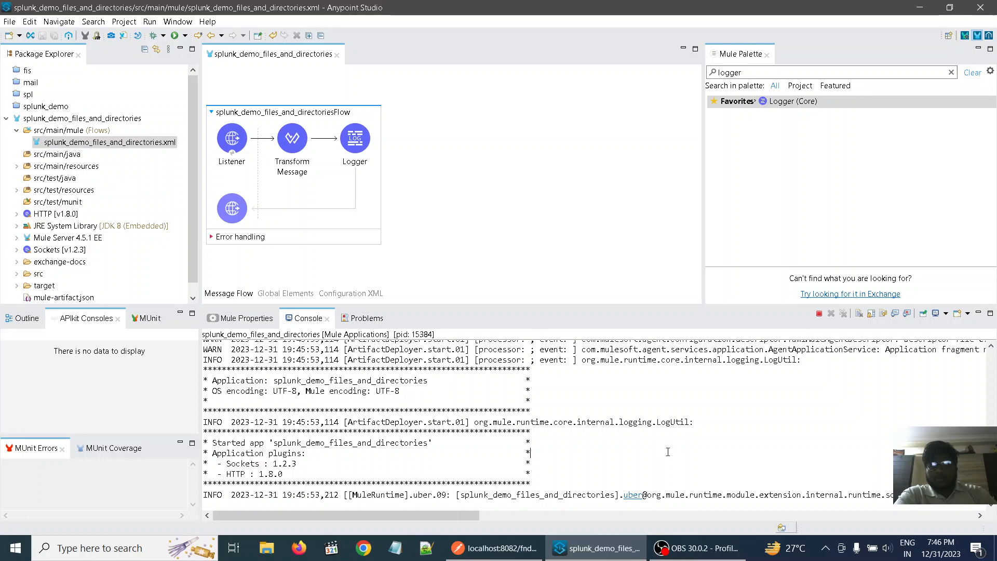
- Resend the localhost:8082/fnd request from Postman, and review the logged message in the Anypoint Studio console
{"action": "left_click", "coordinate": [526, 546]}
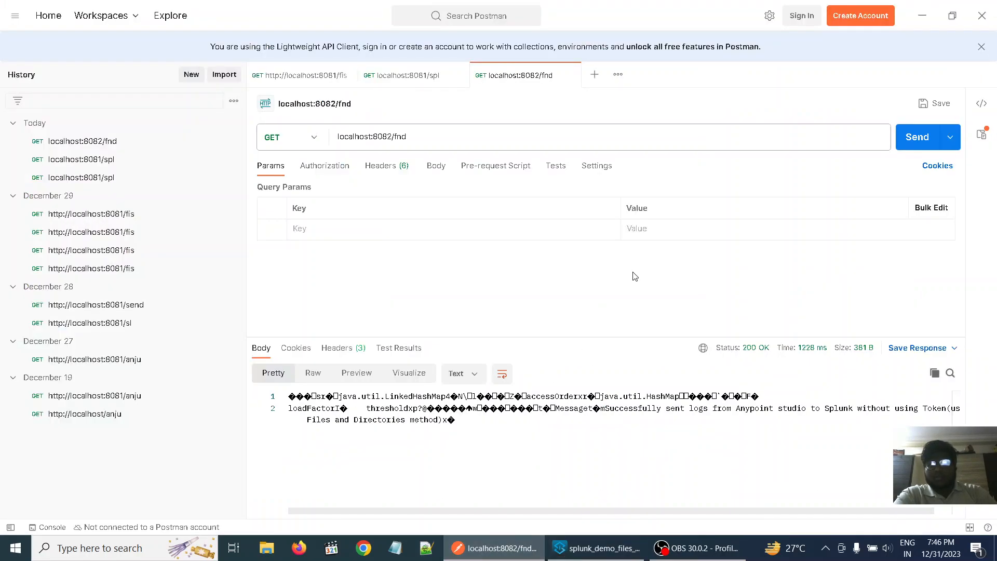
{"action": "left_click", "coordinate": [927, 134]}
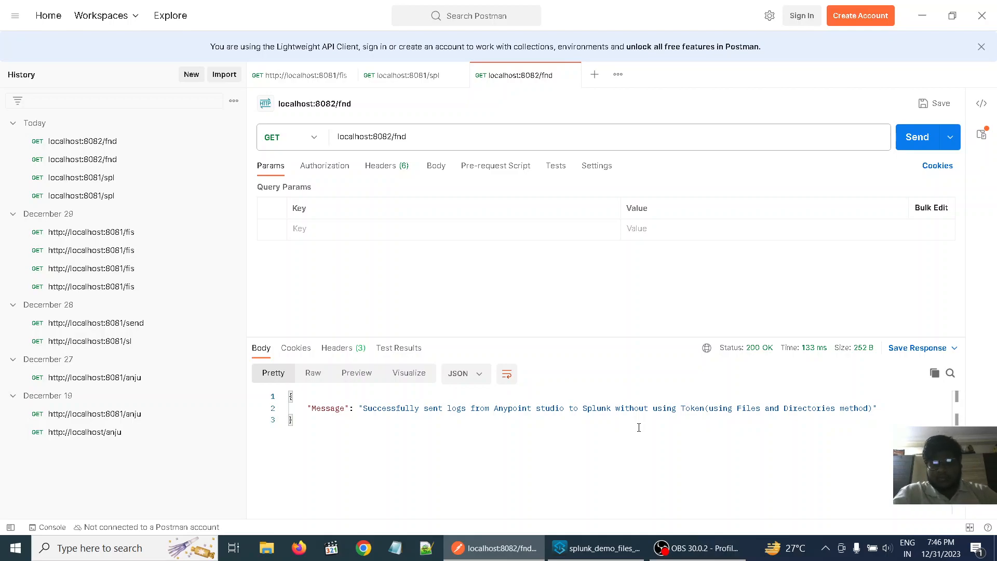
{"action": "left_click", "coordinate": [616, 547]}
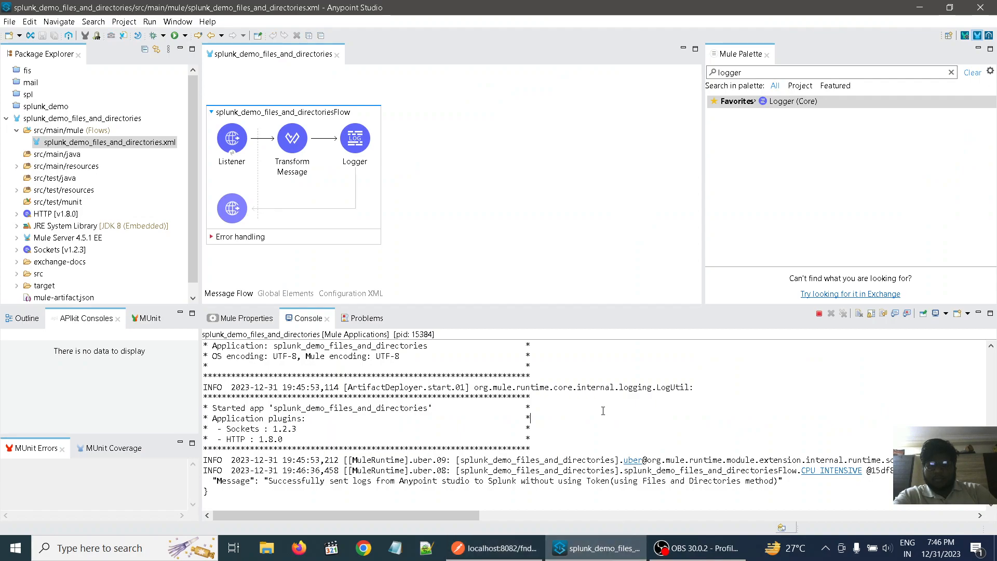
{"action": "scroll", "coordinate": [603, 411], "scroll_direction": "up", "scroll_amount": 1}
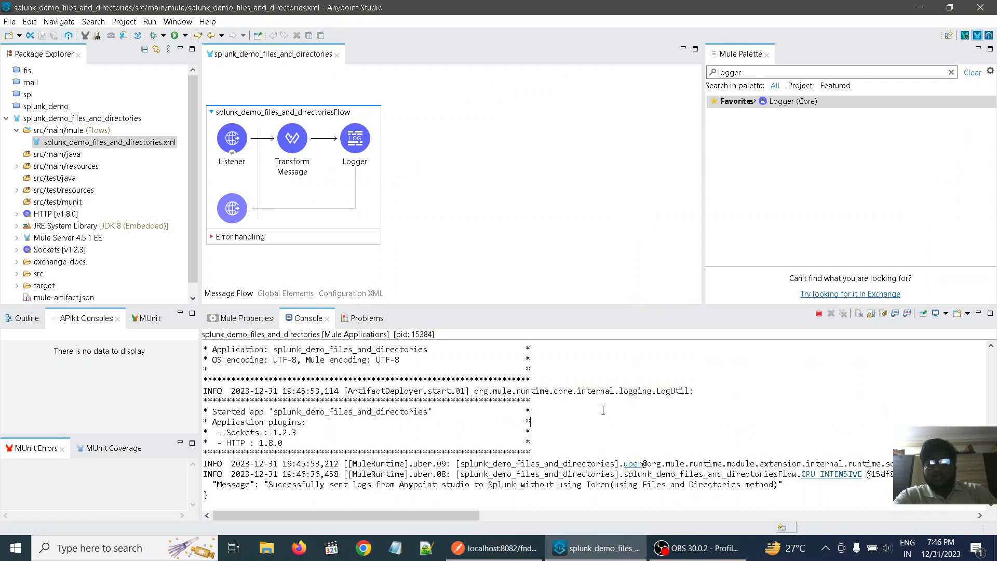
{"action": "scroll", "coordinate": [603, 411], "scroll_direction": "up", "scroll_amount": 3}
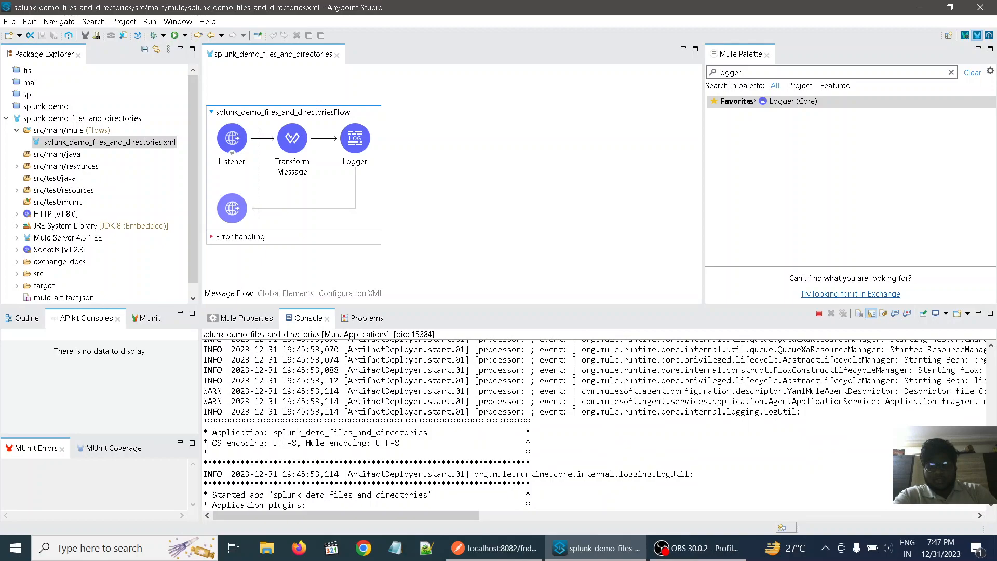
- Copy the MULE_BASE path C:\AnypointStudio\plugins\org.mule.tooling.server.4.5.ee_7.16.0.202311061606\mule from the beginning of the console log
{"action": "scroll", "coordinate": [603, 411], "scroll_direction": "up", "scroll_amount": 3}
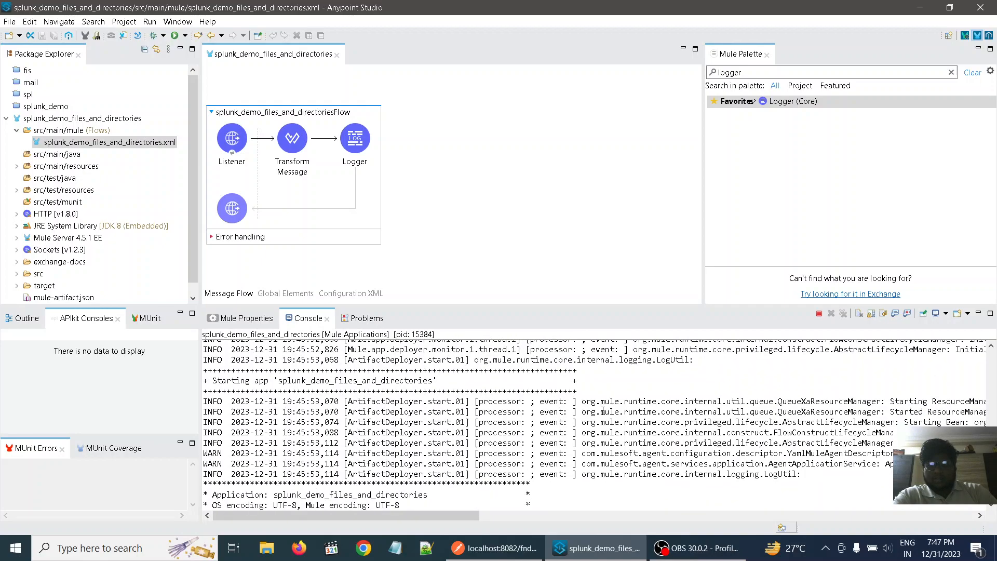
{"action": "scroll", "coordinate": [603, 411], "scroll_direction": "up", "scroll_amount": 6}
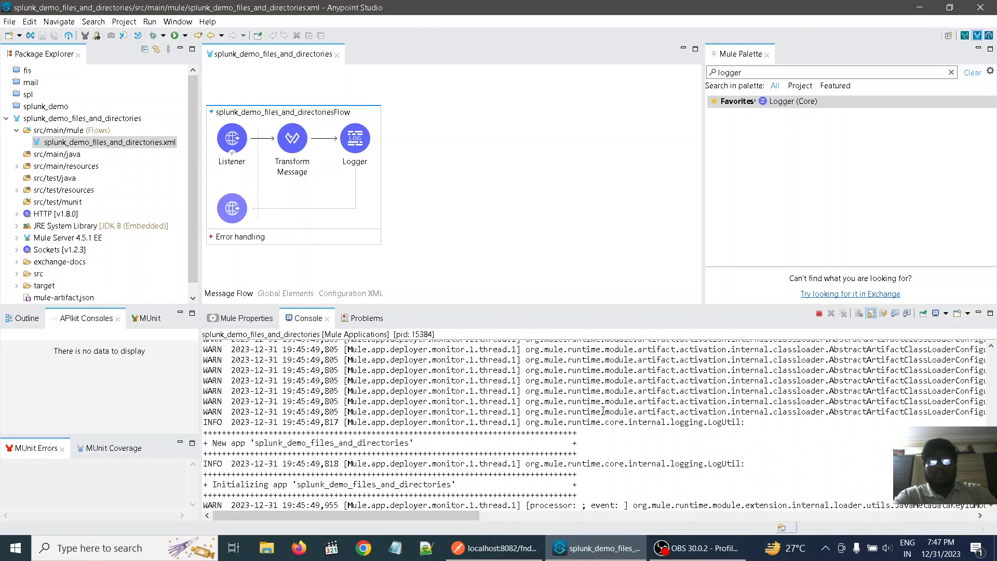
{"action": "scroll", "coordinate": [603, 411], "scroll_direction": "up", "scroll_amount": 8}
{"action": "scroll", "coordinate": [599, 414], "scroll_direction": "up", "scroll_amount": 10}
{"action": "scroll", "coordinate": [596, 432], "scroll_direction": "up", "scroll_amount": 10}
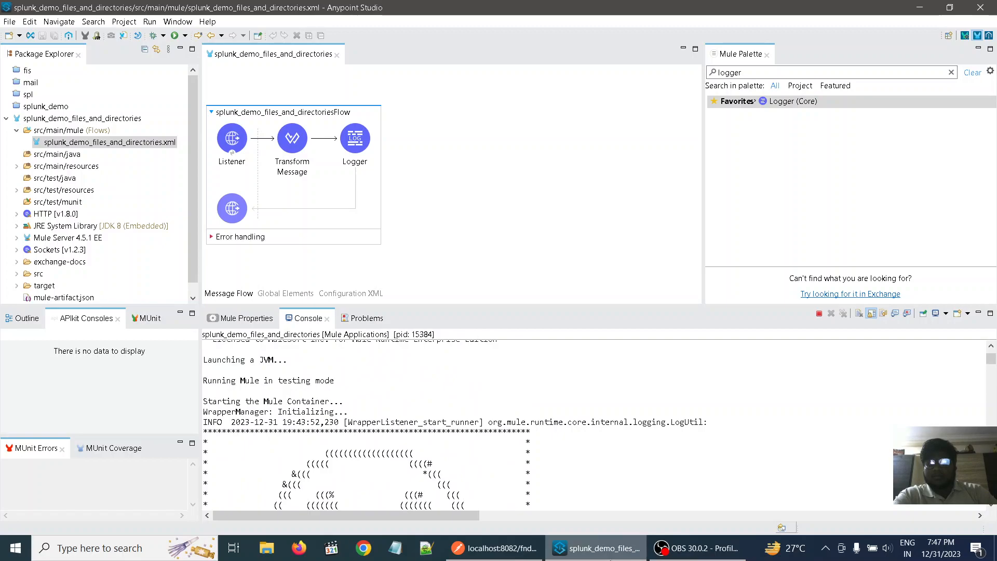
{"action": "mouse_move", "coordinate": [610, 558]}
{"action": "scroll", "coordinate": [785, 476], "scroll_direction": "up", "scroll_amount": 3}
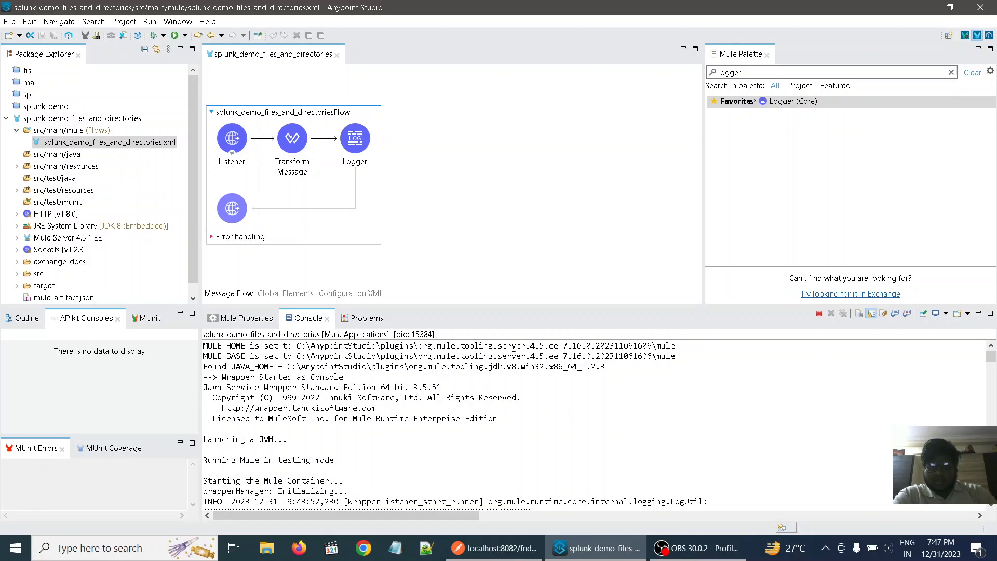
{"action": "left_click_drag", "start_coordinate": [676, 357], "coordinate": [296, 358]}
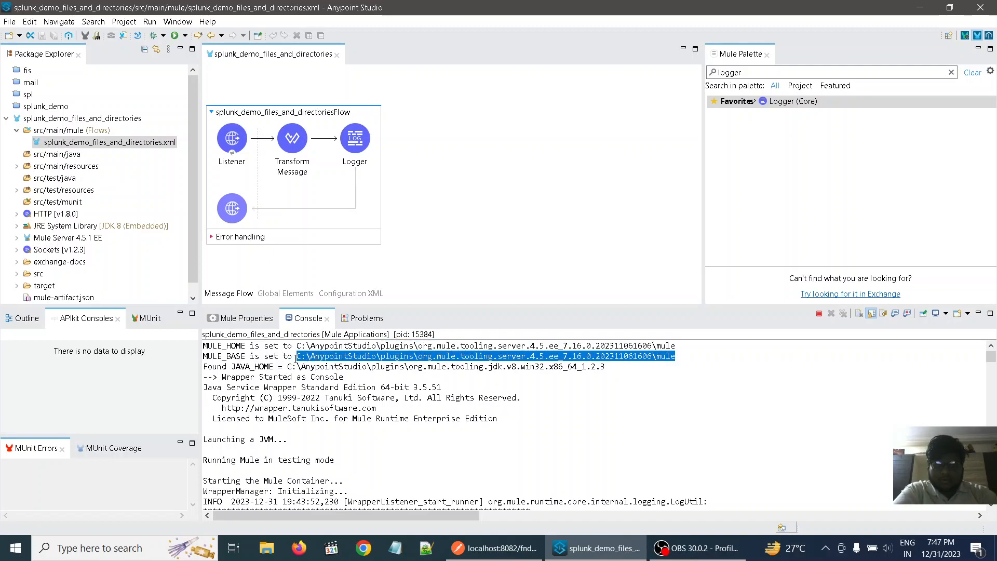
{"action": "left_click", "coordinate": [694, 405]}
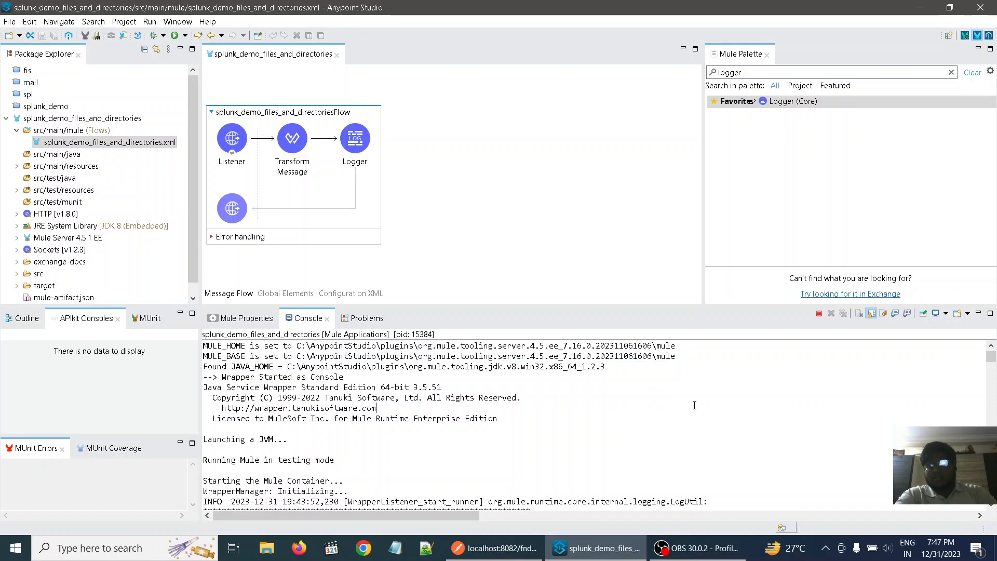
- In File Explorer, go to the copied MULE_BASE path and open its logs folder
{"action": "left_click", "coordinate": [268, 548]}
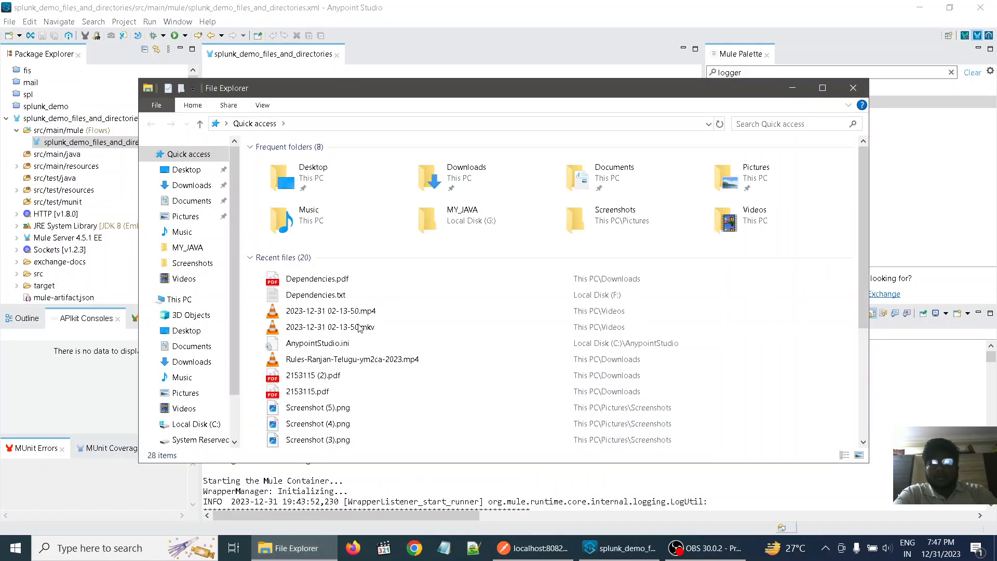
{"action": "left_click", "coordinate": [356, 124]}
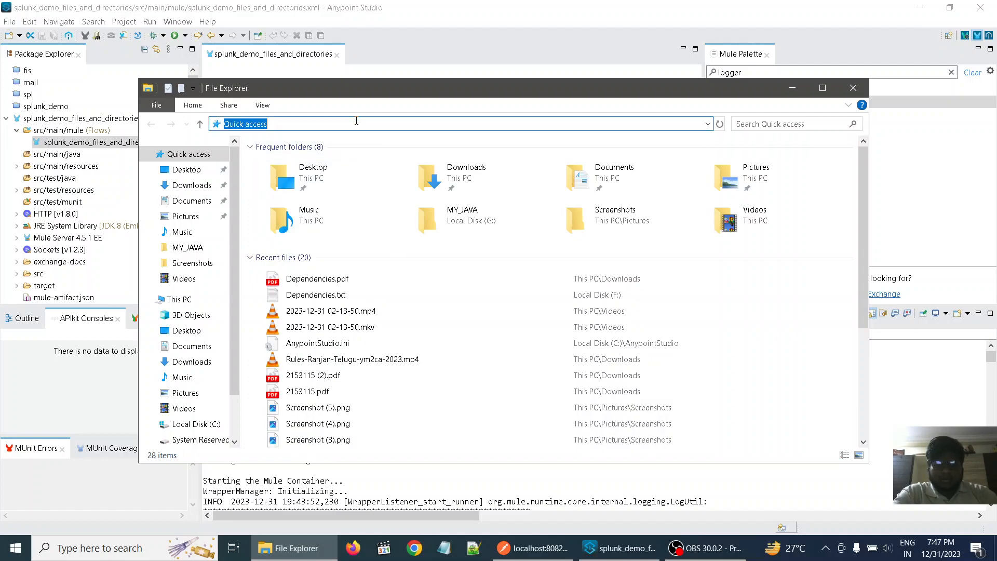
{"action": "type", "text": "C:\\AnypointStudio\\plugins\\org.mule.tooling.server.4.5.ee_7.16.0.202311061606\\mule"}
{"action": "key", "text": "Return"}
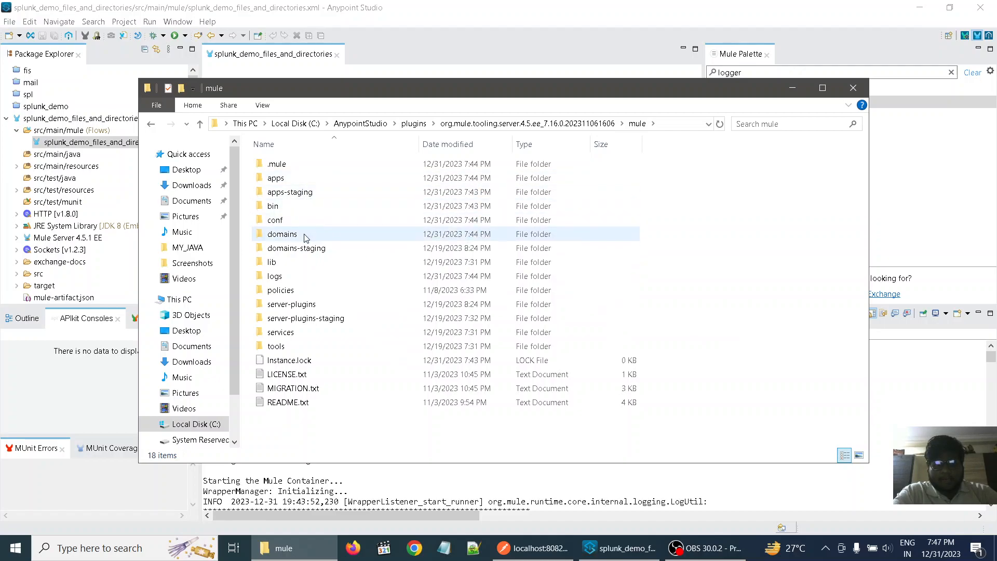
{"action": "double_click", "coordinate": [295, 277]}
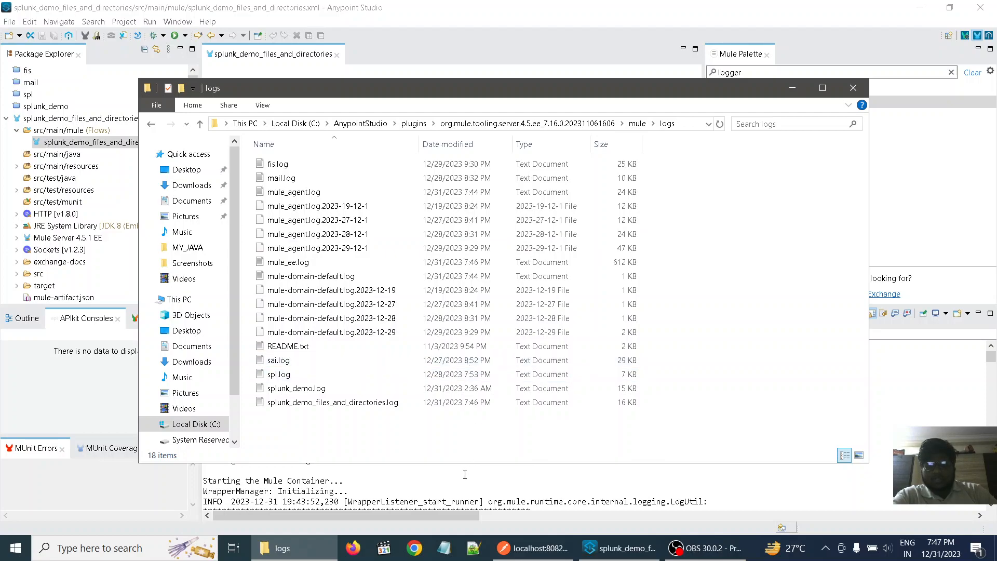
- Open mule_ee.log in Notepad, examine its latest entries for splunk_demo_files_and_directories, and close the file
{"action": "double_click", "coordinate": [304, 266]}
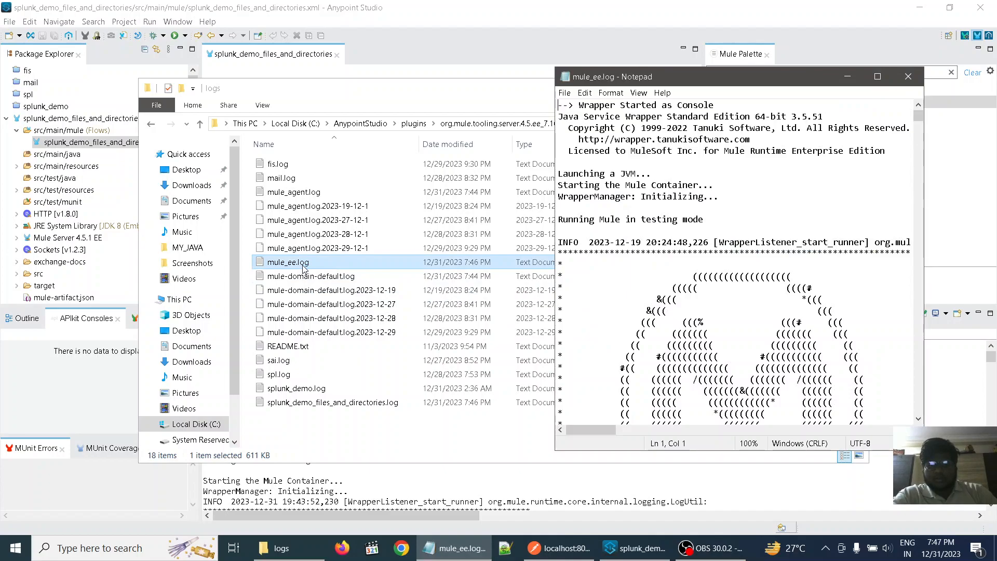
{"action": "left_click", "coordinate": [876, 79]}
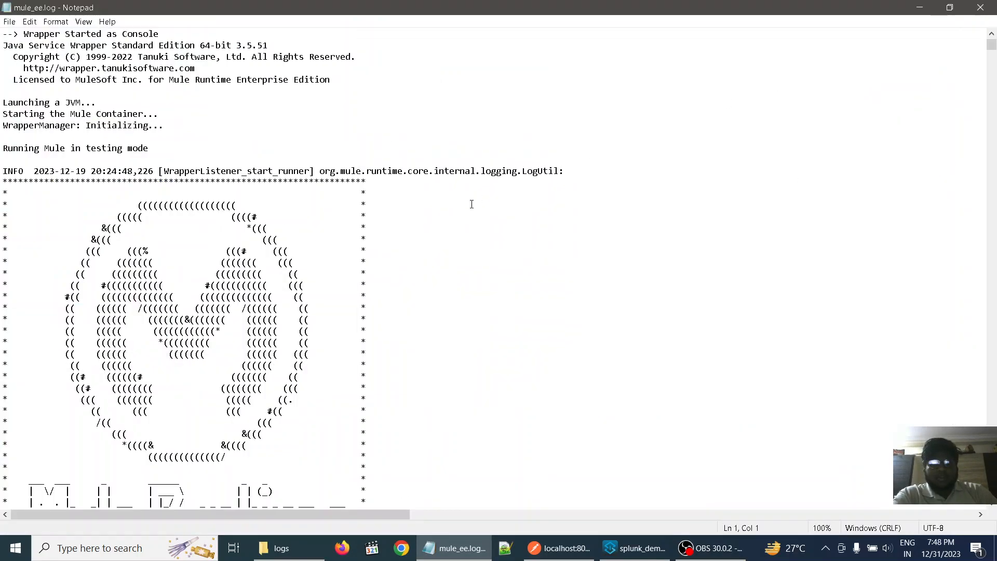
{"action": "scroll", "coordinate": [472, 204], "scroll_direction": "down", "scroll_amount": 20}
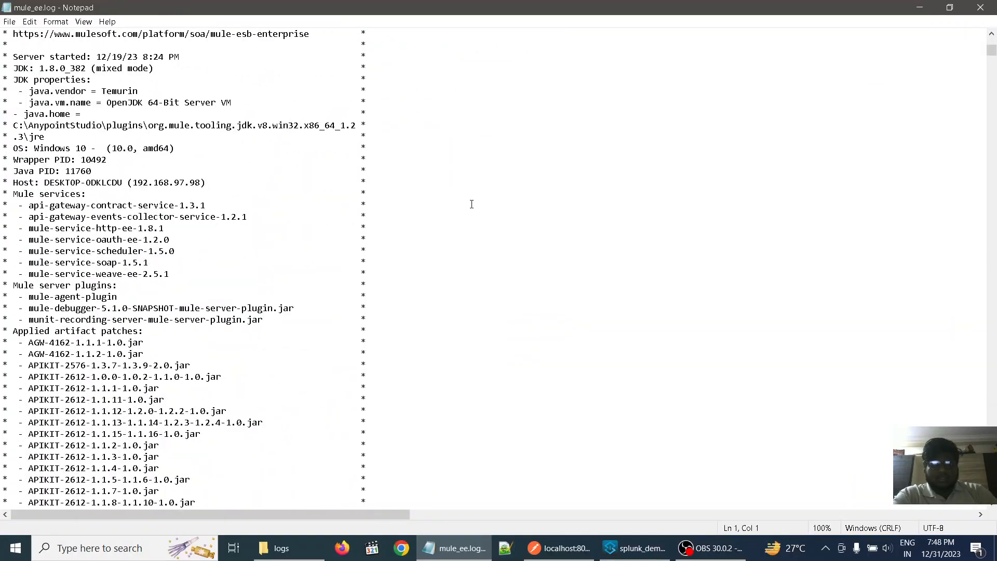
{"action": "scroll", "coordinate": [475, 204], "scroll_direction": "down", "scroll_amount": 20}
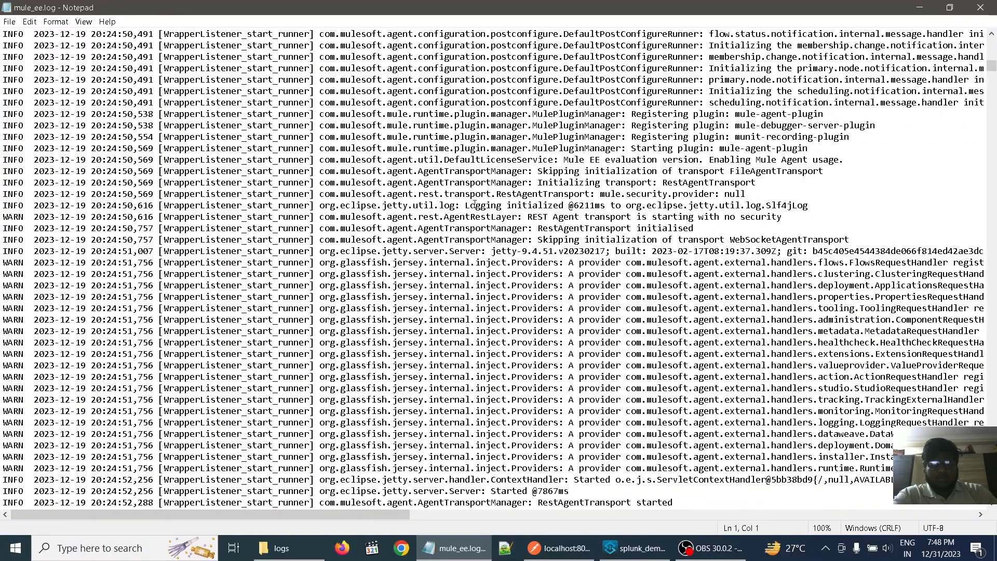
{"action": "scroll", "coordinate": [475, 204], "scroll_direction": "down", "scroll_amount": 20}
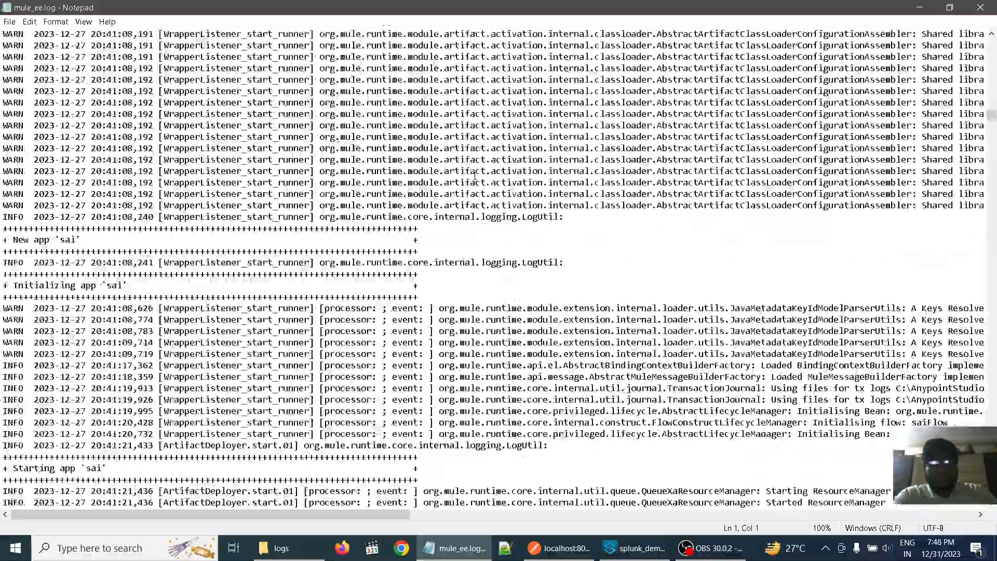
{"action": "scroll", "coordinate": [478, 57], "scroll_direction": "down", "scroll_amount": 20}
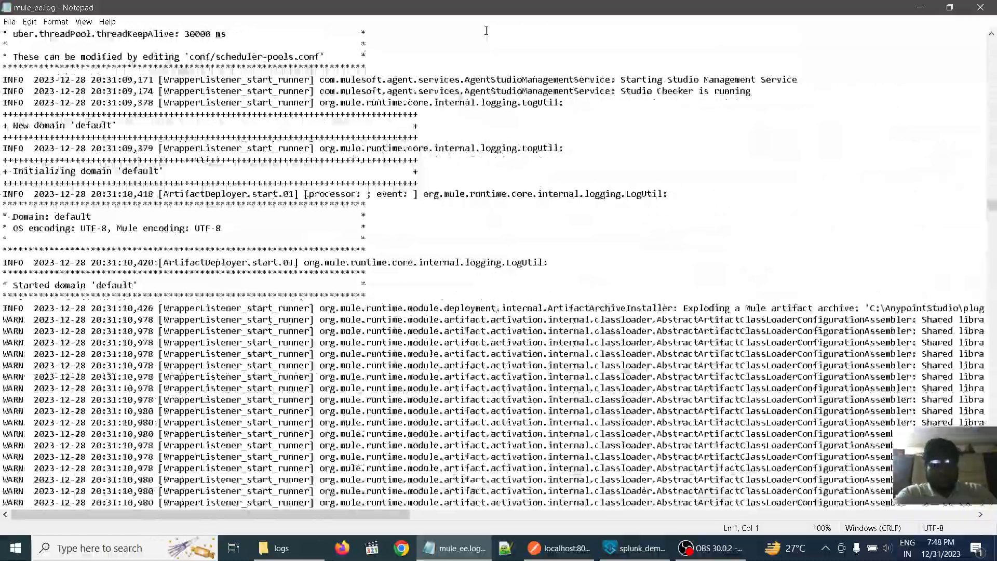
{"action": "scroll", "coordinate": [493, 4], "scroll_direction": "down", "scroll_amount": 20}
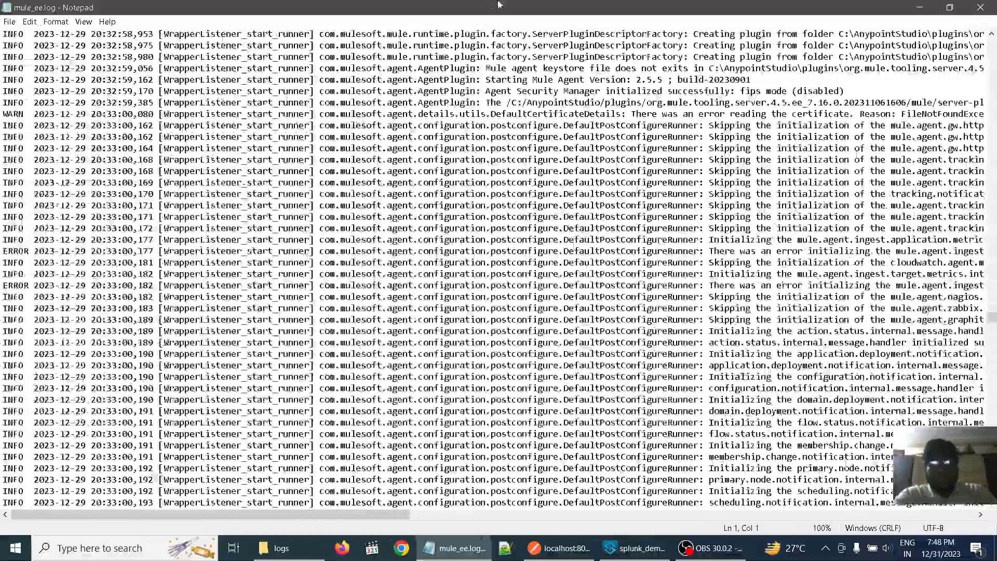
{"action": "scroll", "coordinate": [522, 4], "scroll_direction": "down", "scroll_amount": 20}
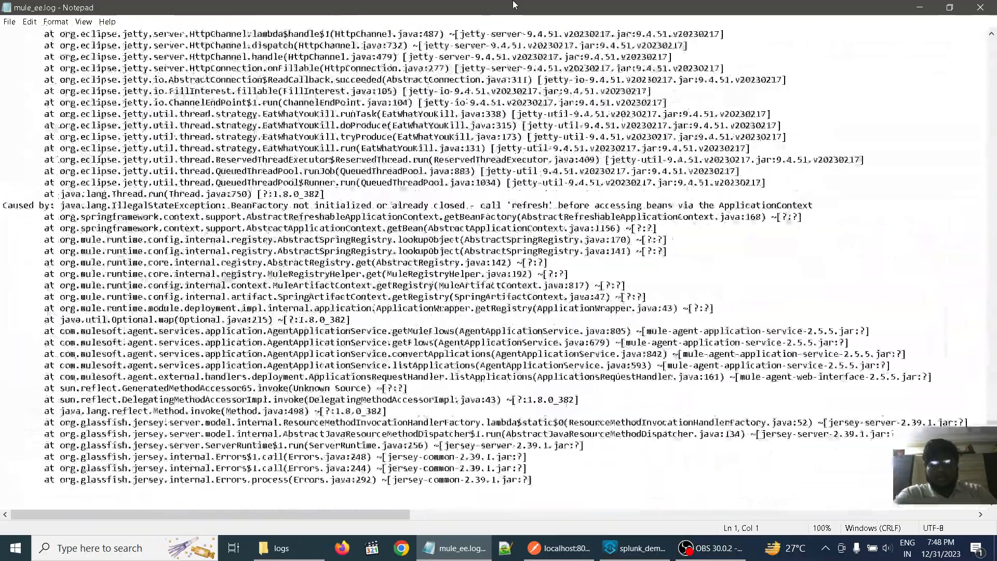
{"action": "scroll", "coordinate": [513, 4], "scroll_direction": "down", "scroll_amount": 20}
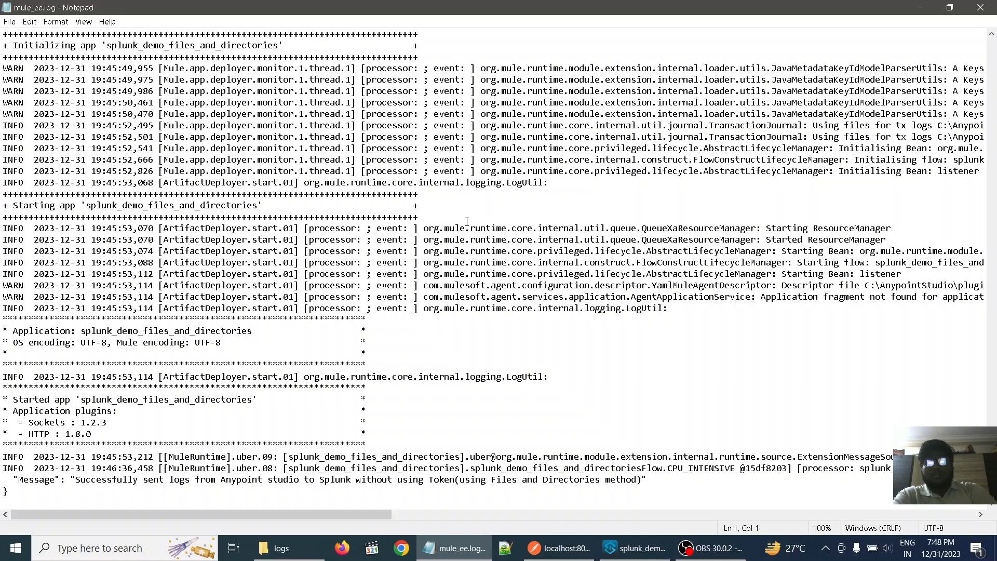
{"action": "scroll", "coordinate": [786, 116], "scroll_direction": "up", "scroll_amount": 15}
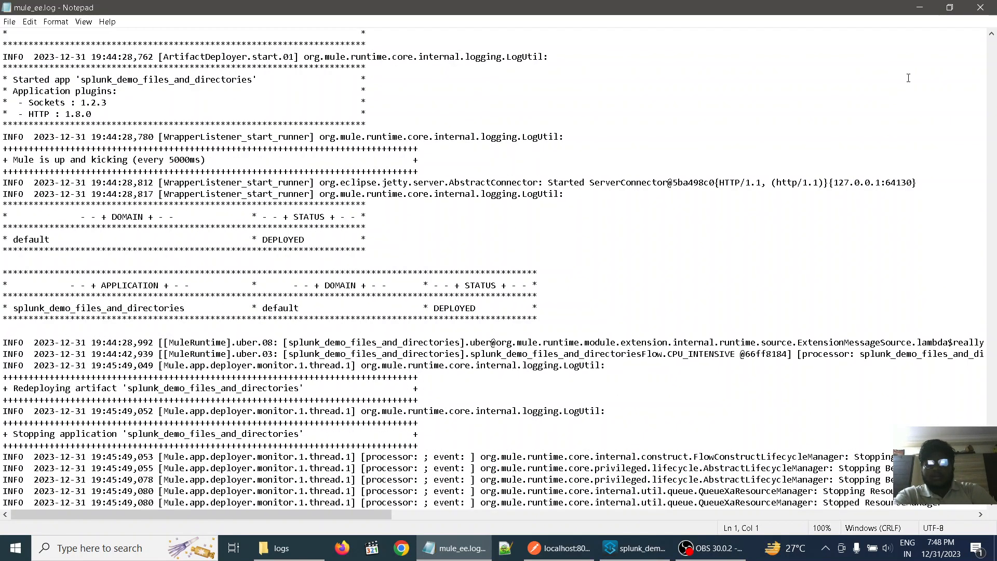
{"action": "left_click", "coordinate": [981, 7]}
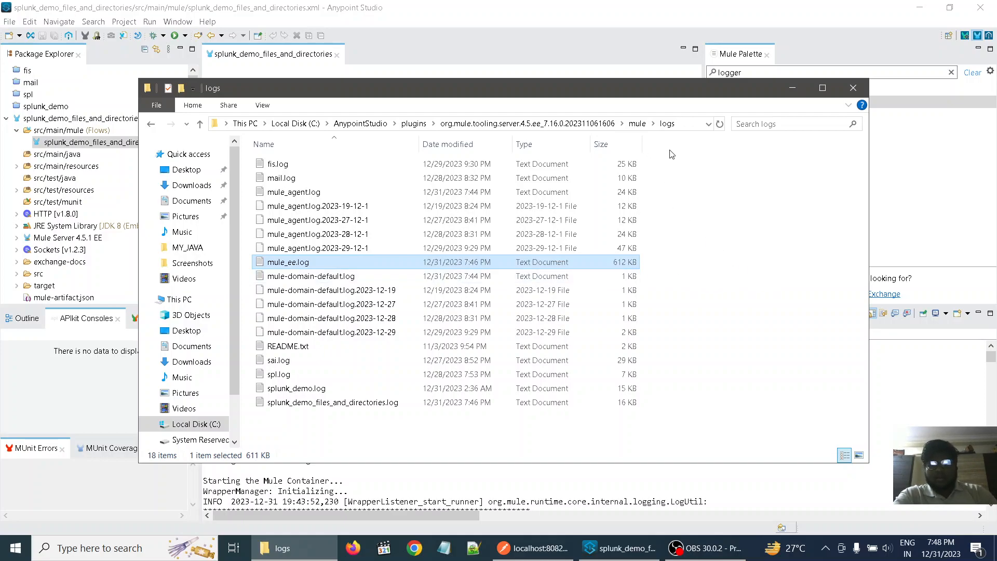
- Copy the full path of the mule\logs folder from File Explorer and minimize the window
{"action": "left_click", "coordinate": [681, 125]}
{"action": "left_click", "coordinate": [597, 127]}
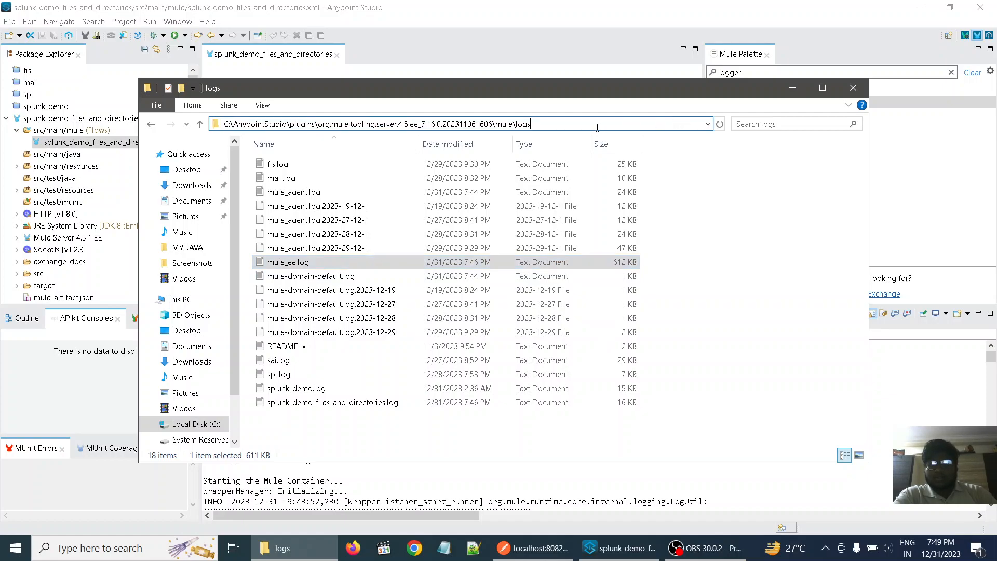
{"action": "key", "text": "ctrl+a"}
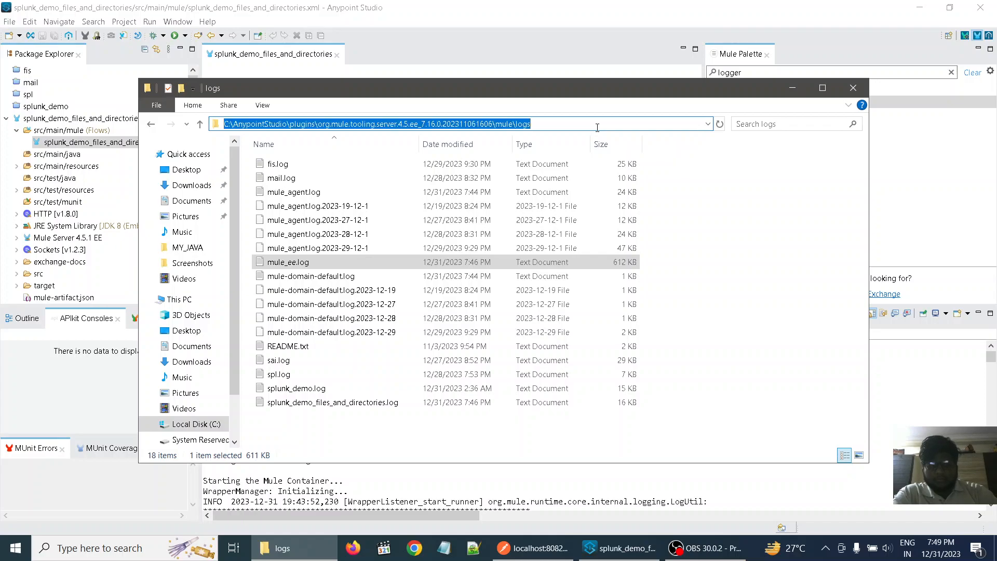
{"action": "left_click", "coordinate": [792, 92]}
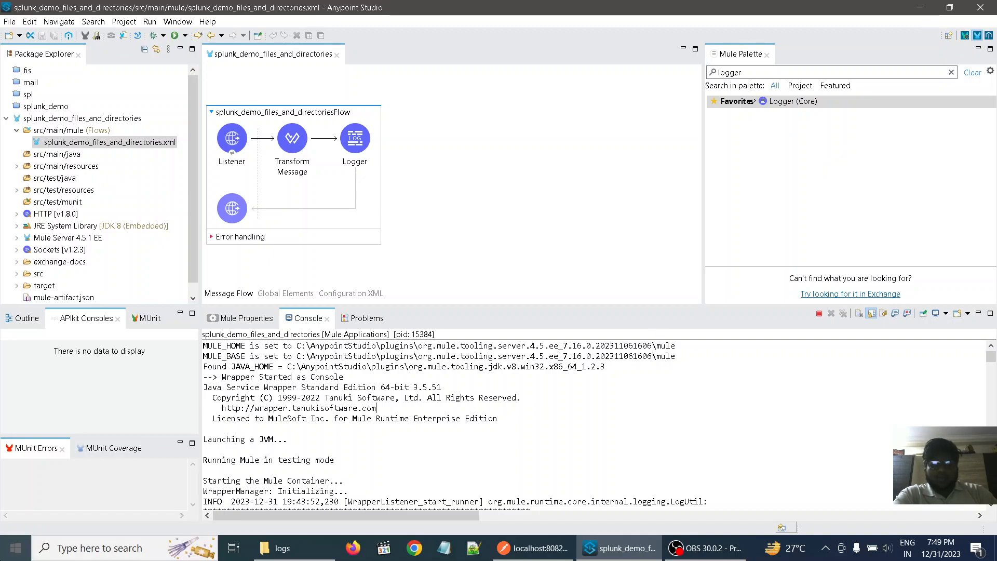
- Launch Splunk Enterprise from the installed Windows applications so its login page opens in Chrome
{"action": "left_click", "coordinate": [15, 548]}
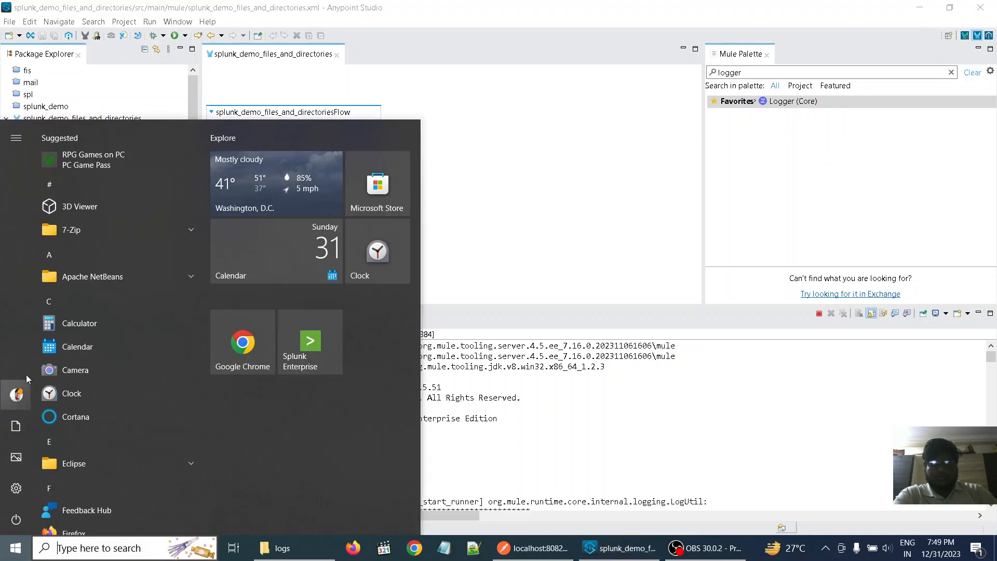
{"action": "left_click", "coordinate": [51, 299]}
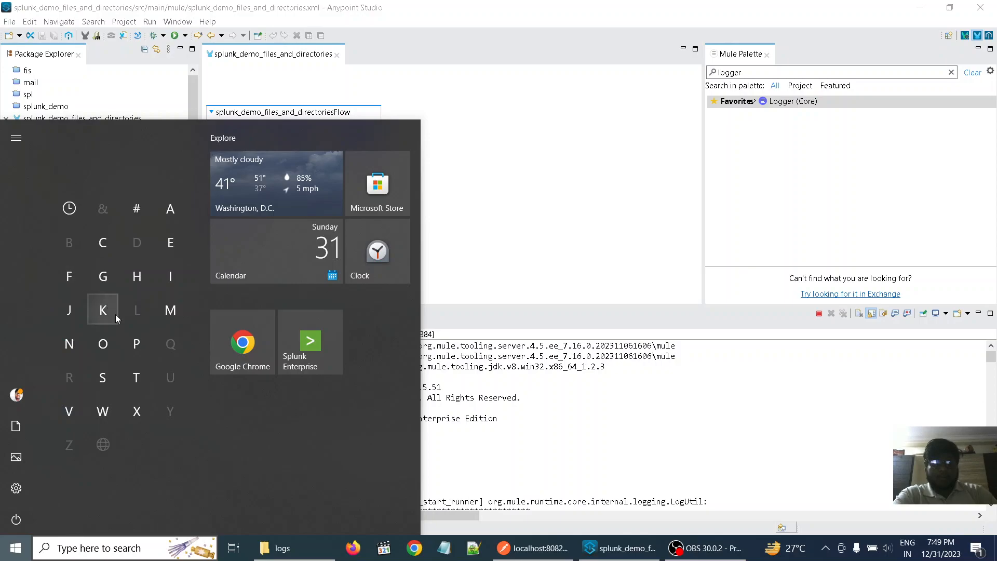
{"action": "left_click", "coordinate": [102, 376]}
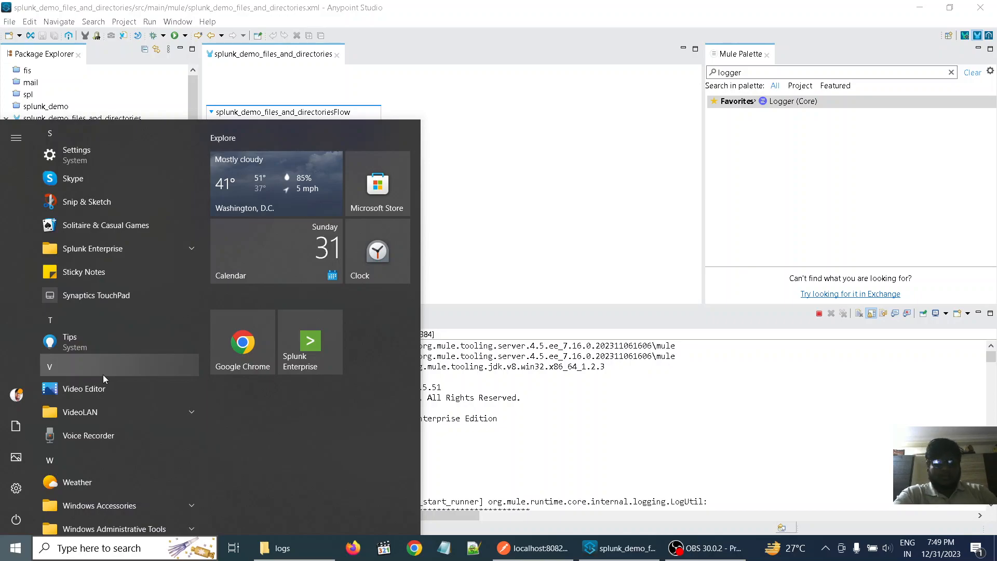
{"action": "left_click", "coordinate": [63, 323]}
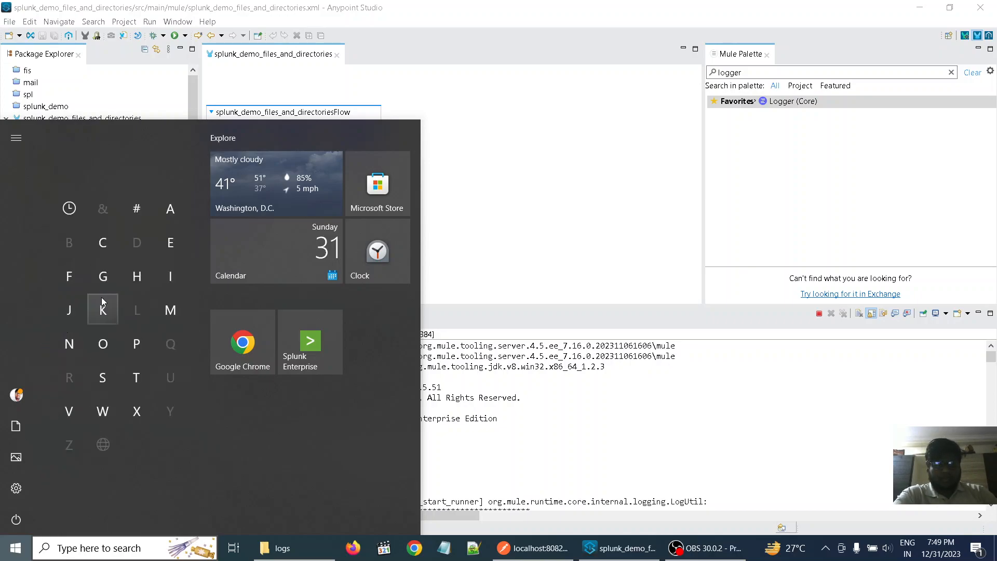
{"action": "left_click", "coordinate": [103, 376]}
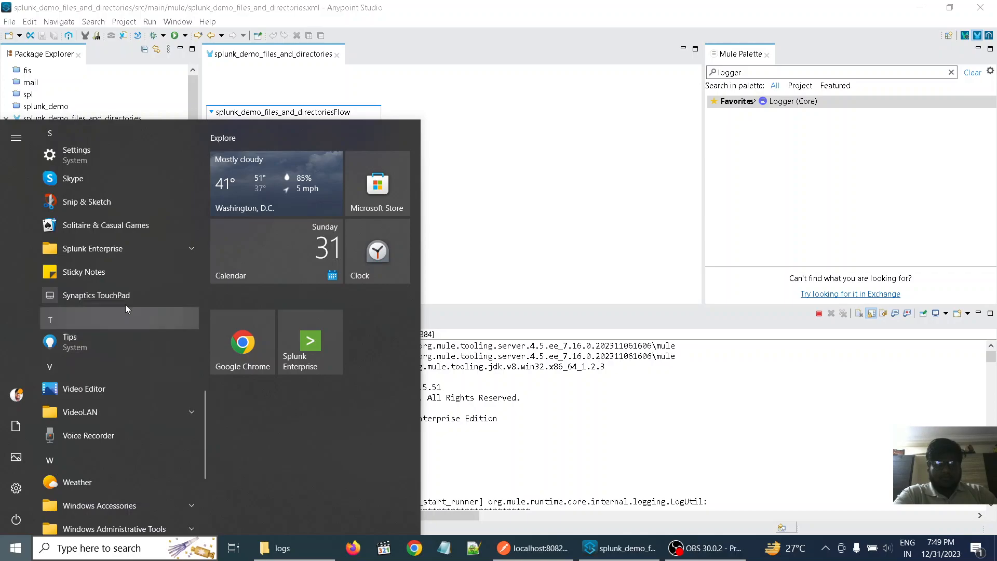
{"action": "left_click", "coordinate": [186, 250]}
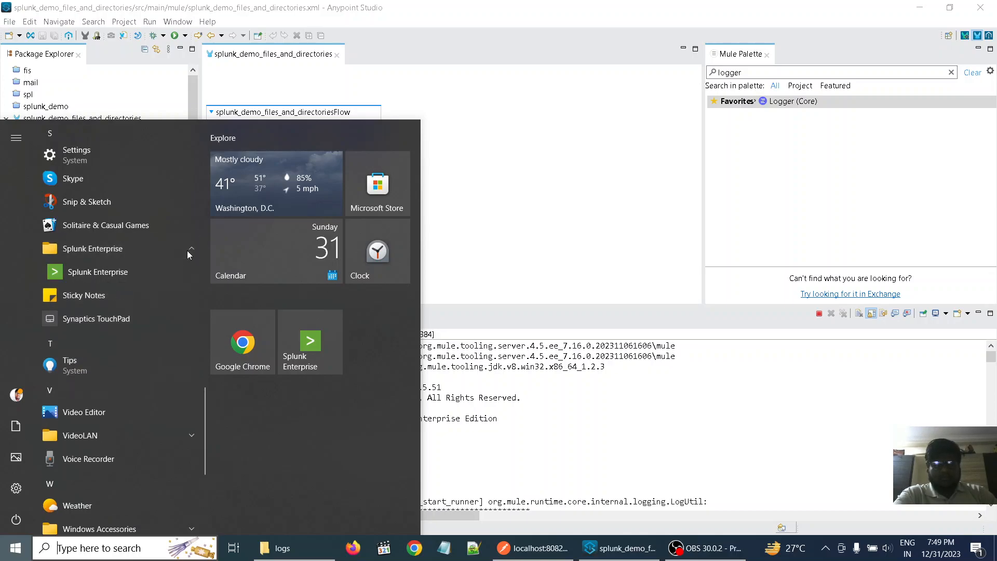
{"action": "left_click", "coordinate": [134, 273]}
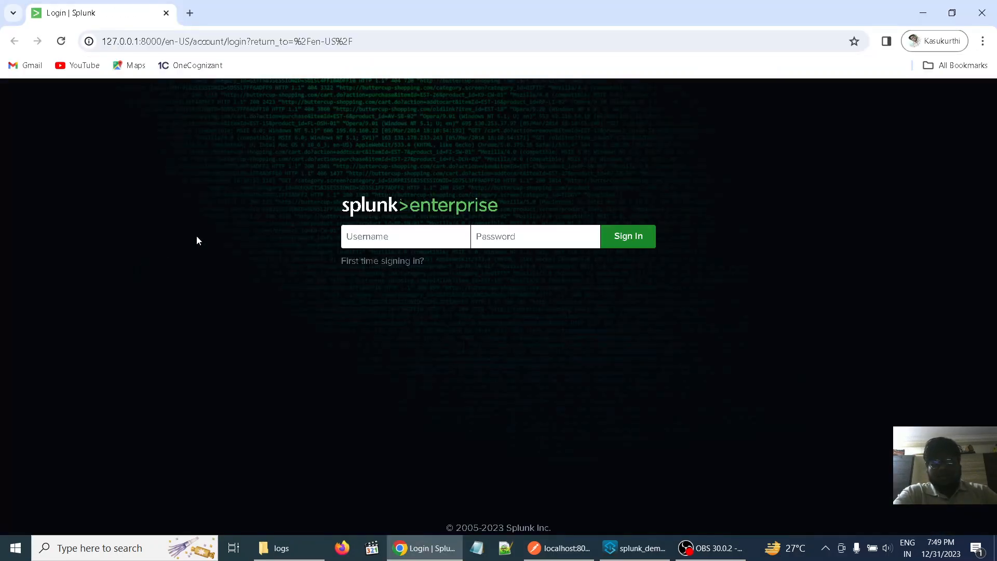
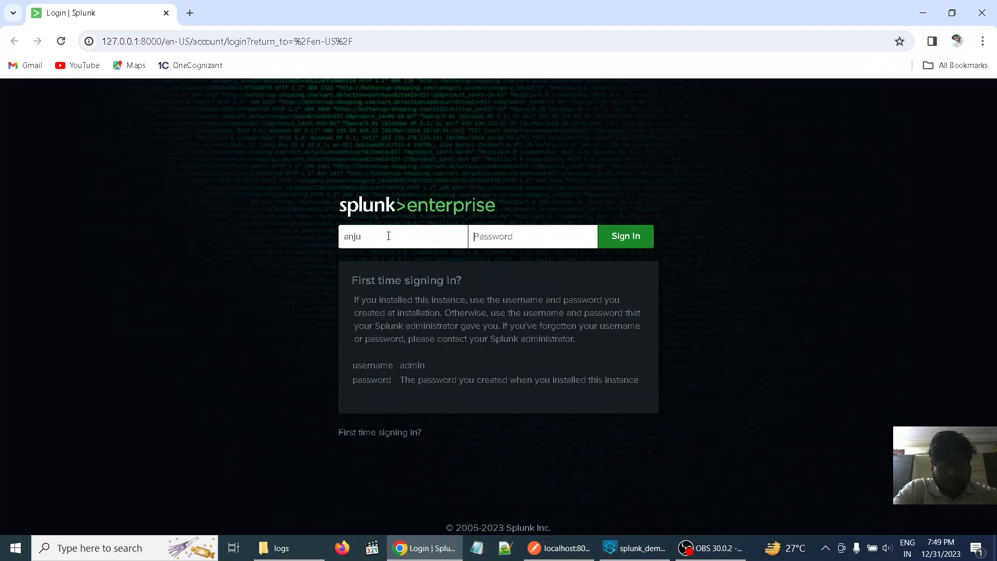
- Sign in to Splunk Enterprise with the account username and password
{"action": "key", "text": "Tab"}
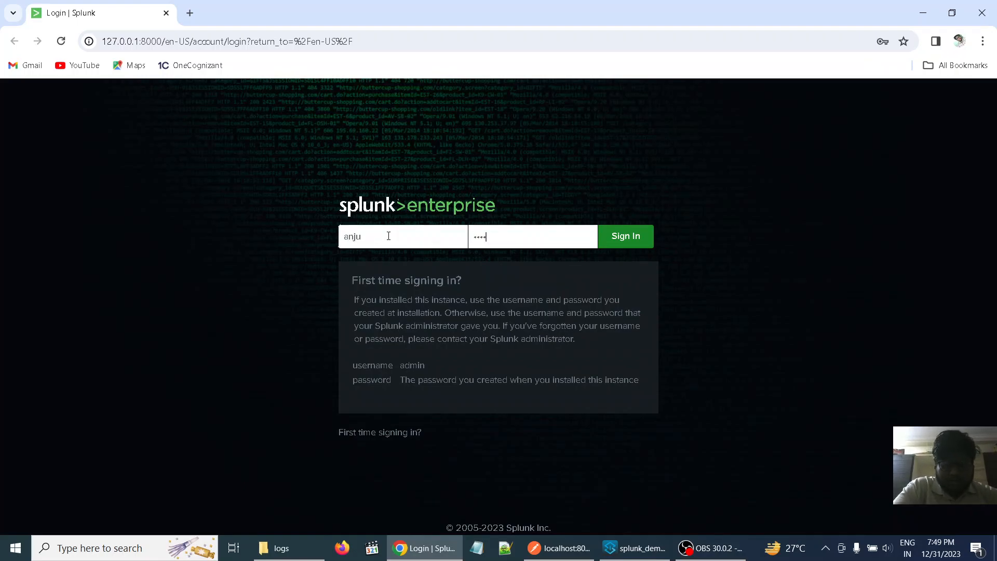
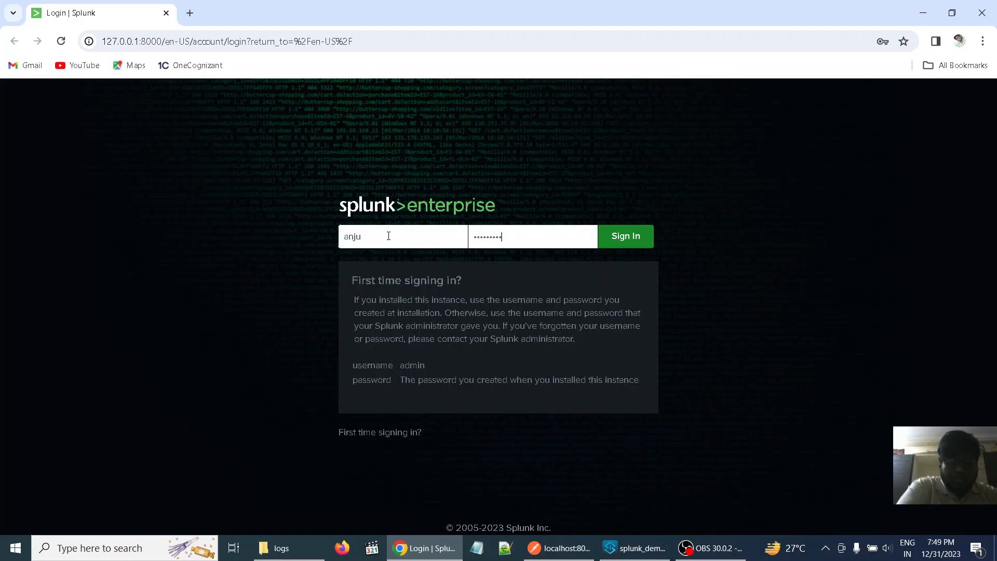
{"action": "key", "text": "Return"}
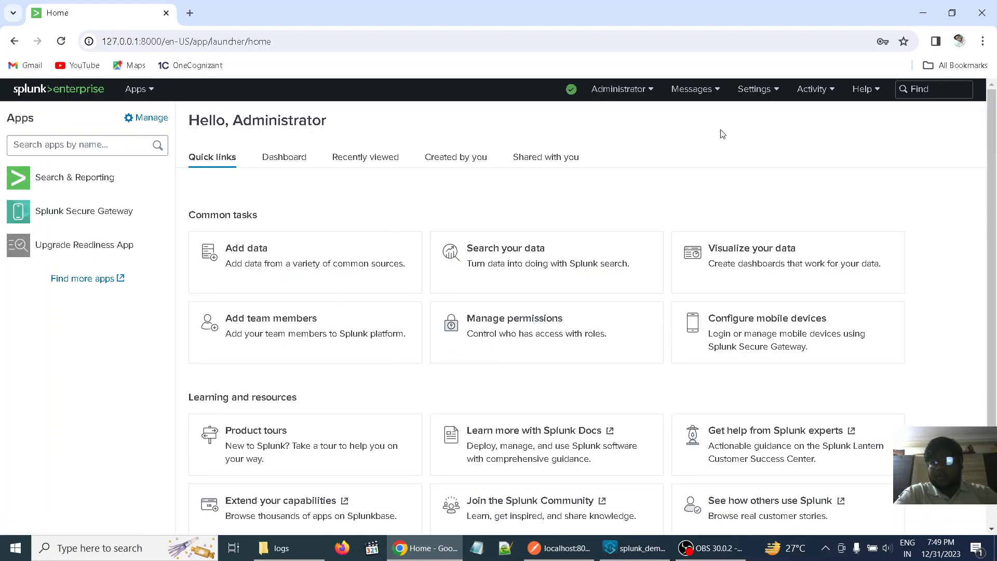
- Open Splunk's Data inputs page and examine the available local input types, including Files & Directories and HTTP Event Collector
{"action": "left_click", "coordinate": [773, 92]}
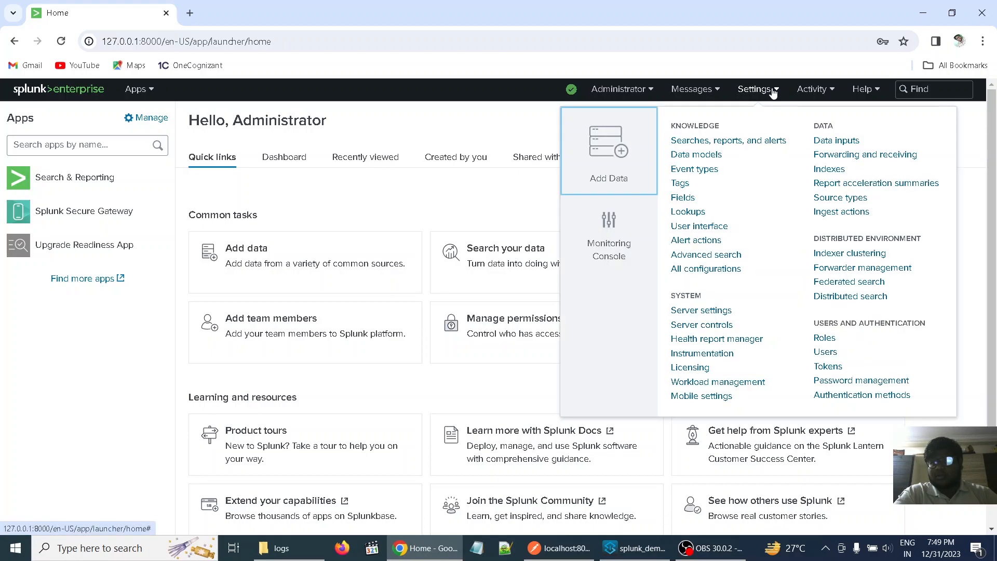
{"action": "left_click", "coordinate": [817, 144]}
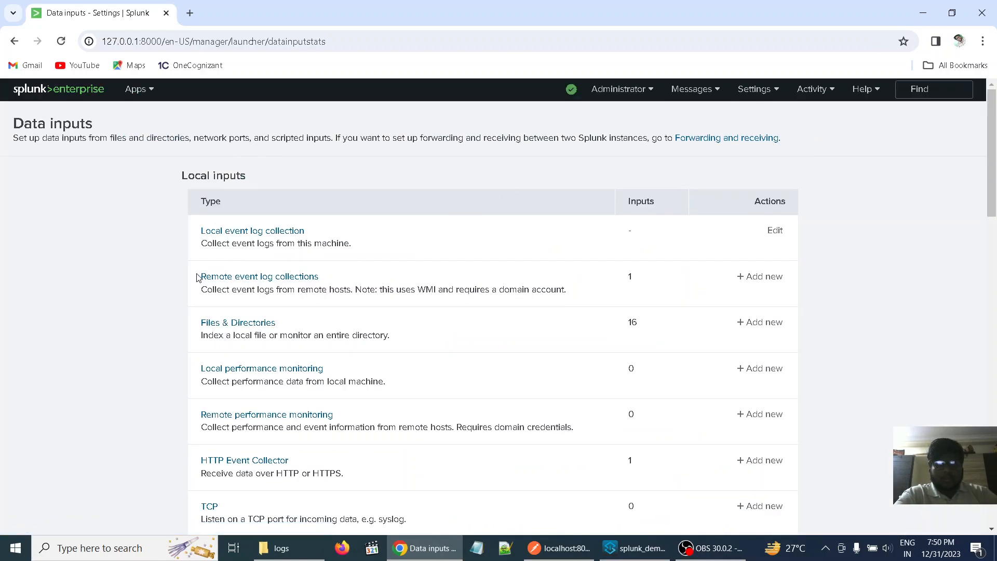
{"action": "scroll", "coordinate": [163, 288], "scroll_direction": "down", "scroll_amount": 2}
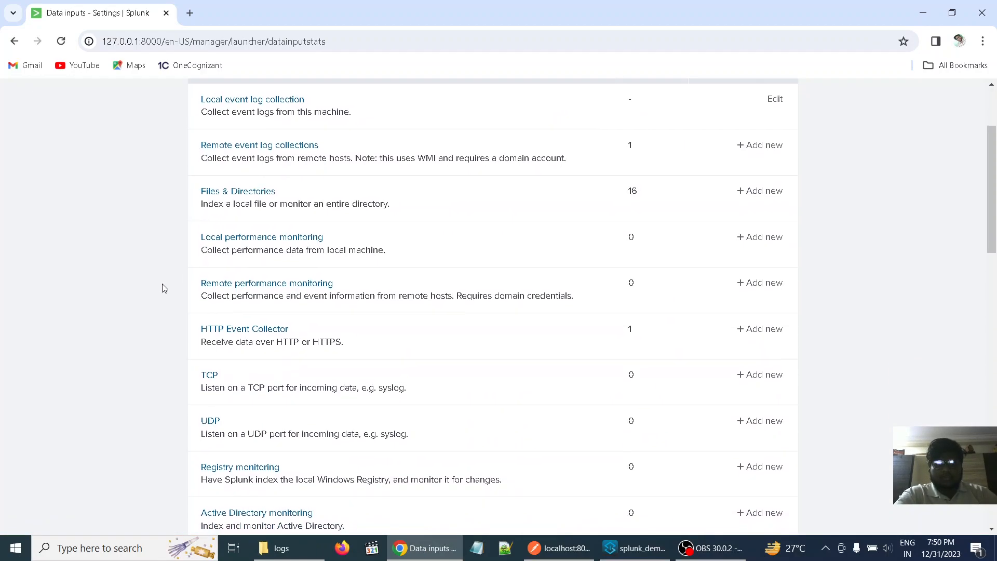
{"action": "scroll", "coordinate": [162, 284], "scroll_direction": "up", "scroll_amount": 3}
{"action": "double_click", "coordinate": [162, 284]}
{"action": "left_click_drag", "start_coordinate": [162, 284], "coordinate": [176, 67]}
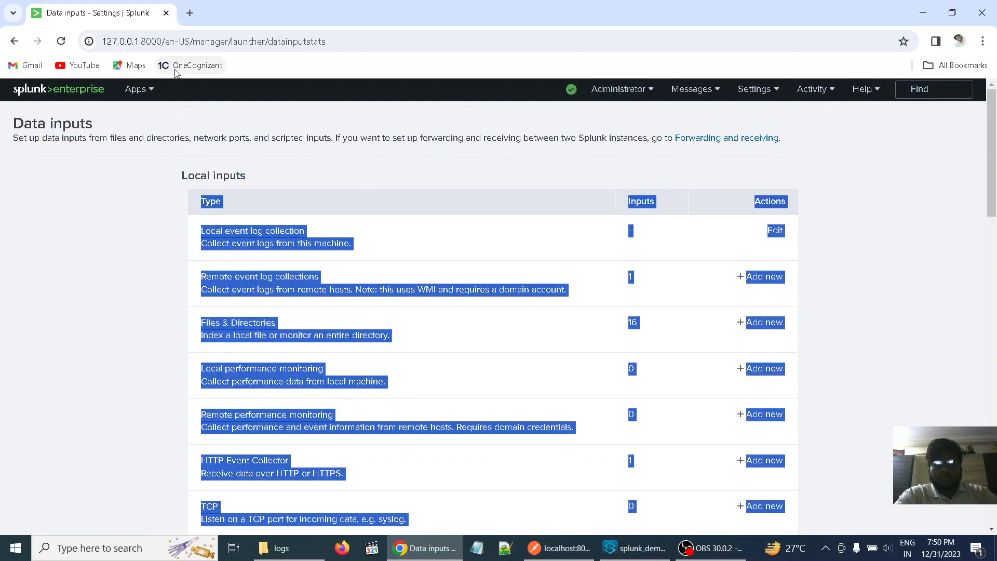
{"action": "left_click", "coordinate": [125, 259]}
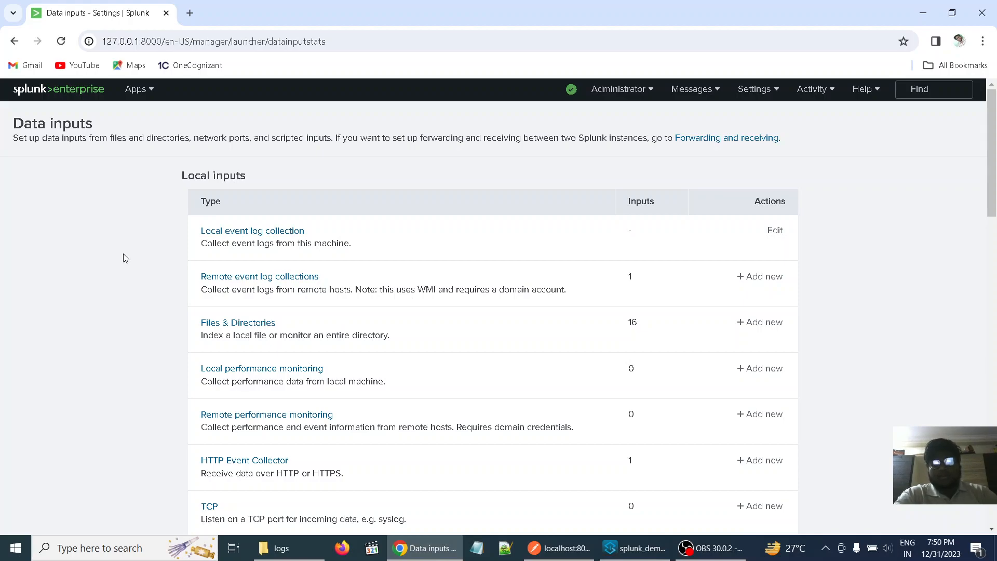
{"action": "scroll", "coordinate": [123, 258], "scroll_direction": "down", "scroll_amount": 1}
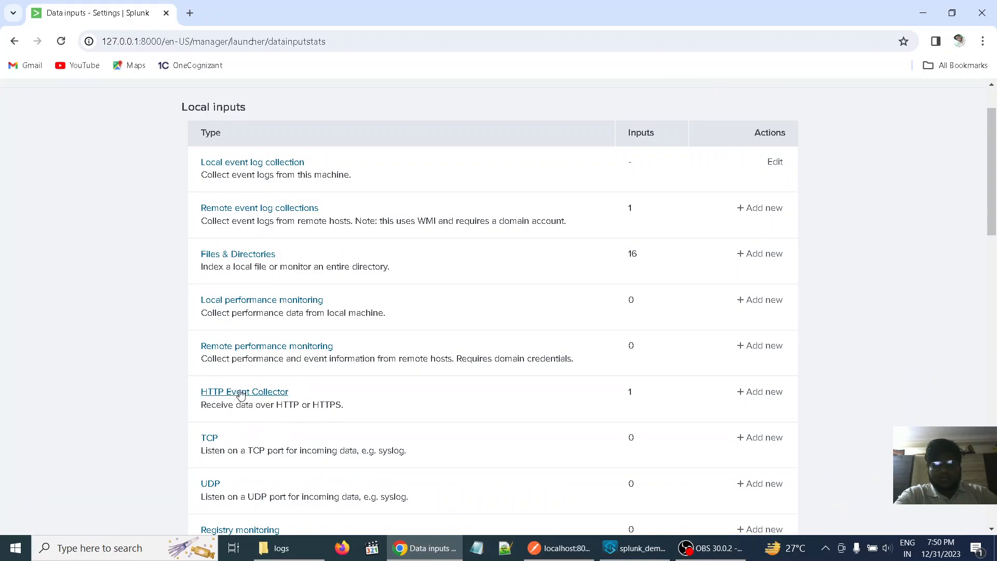
{"action": "scroll", "coordinate": [140, 339], "scroll_direction": "up", "scroll_amount": 1}
{"action": "scroll", "coordinate": [141, 339], "scroll_direction": "down", "scroll_amount": 1}
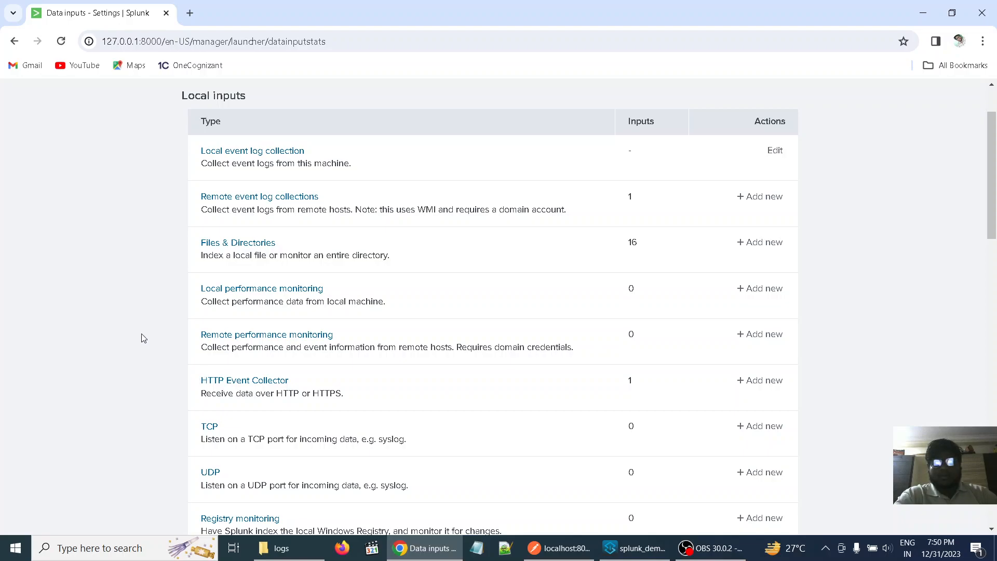
{"action": "scroll", "coordinate": [143, 338], "scroll_direction": "up", "scroll_amount": 1}
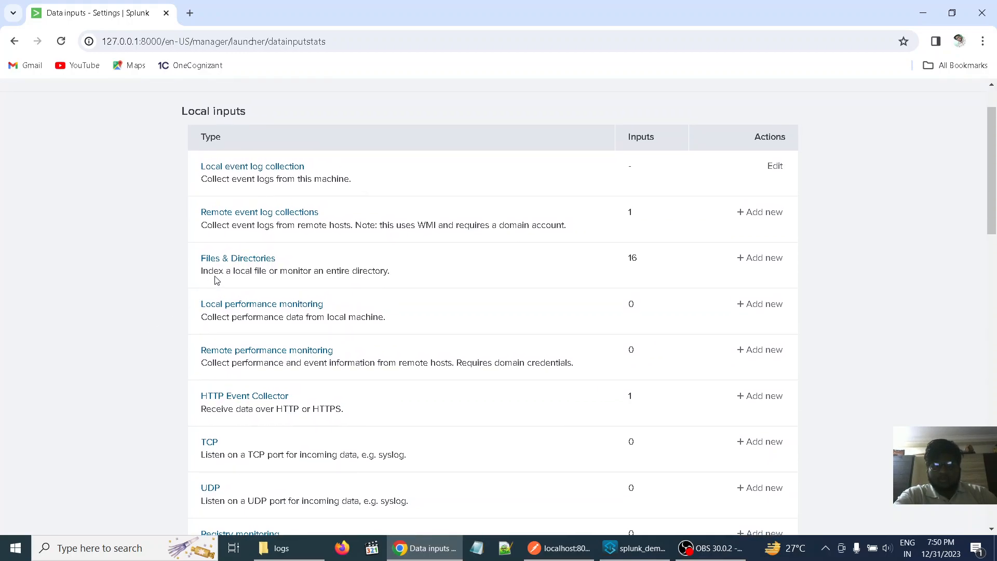
- Try to add a new Files & Directories input that continuously monitors the mule\logs folder, using its full path from File Explorer
{"action": "left_click", "coordinate": [237, 261]}
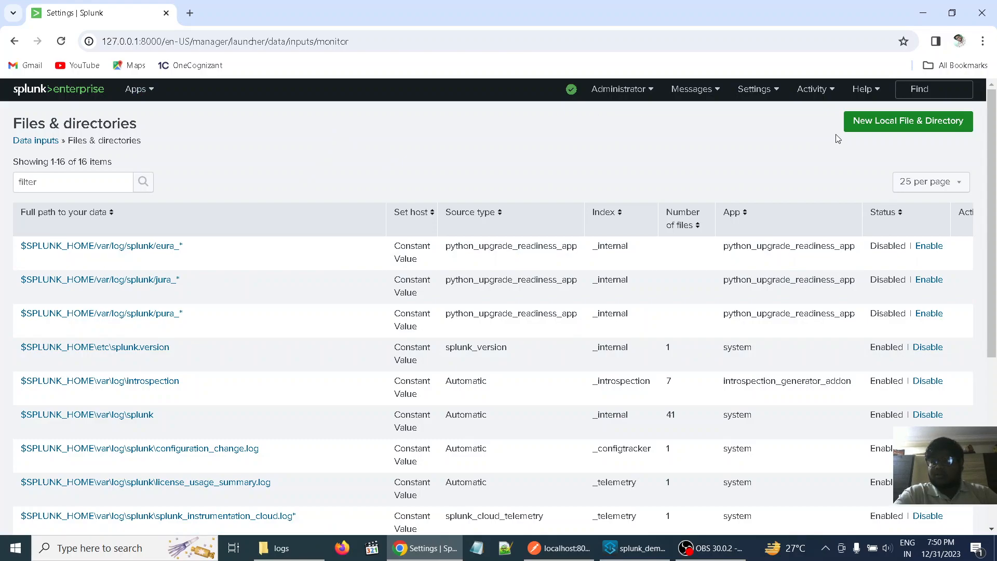
{"action": "left_click", "coordinate": [880, 125]}
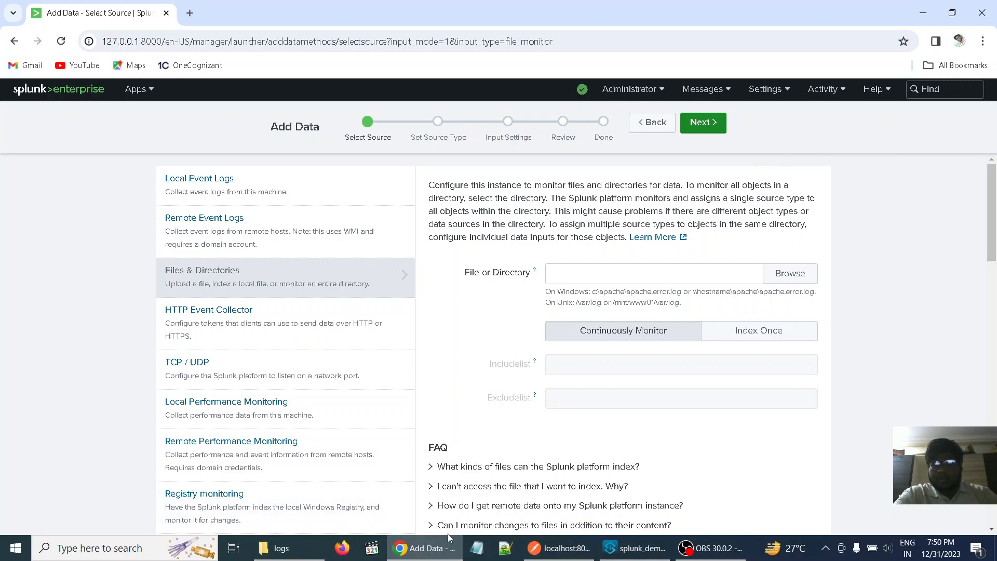
{"action": "left_click", "coordinate": [281, 548]}
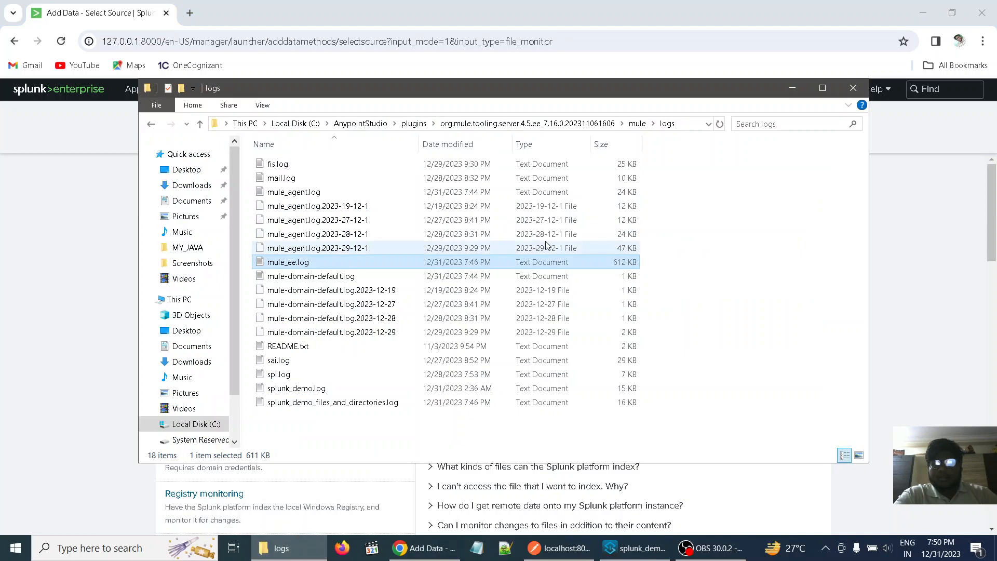
{"action": "left_click", "coordinate": [679, 127]}
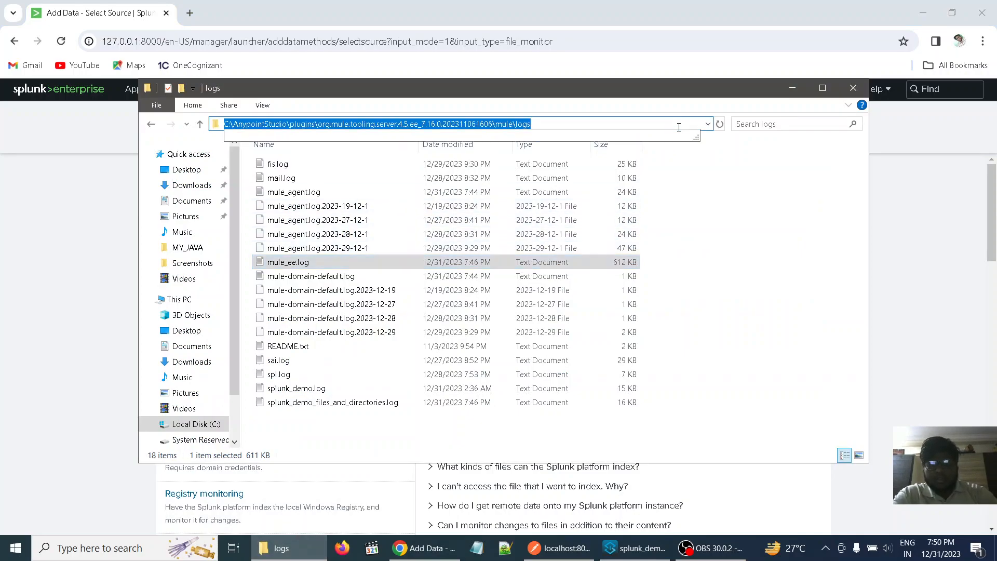
{"action": "left_click", "coordinate": [793, 88]}
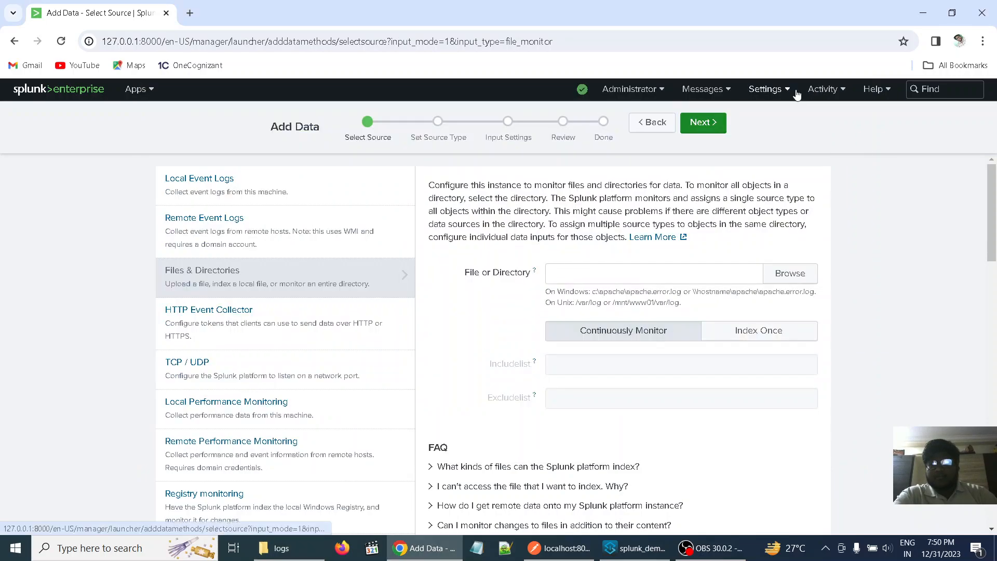
{"action": "left_click", "coordinate": [620, 269]}
{"action": "key", "text": "ctrl+v"}
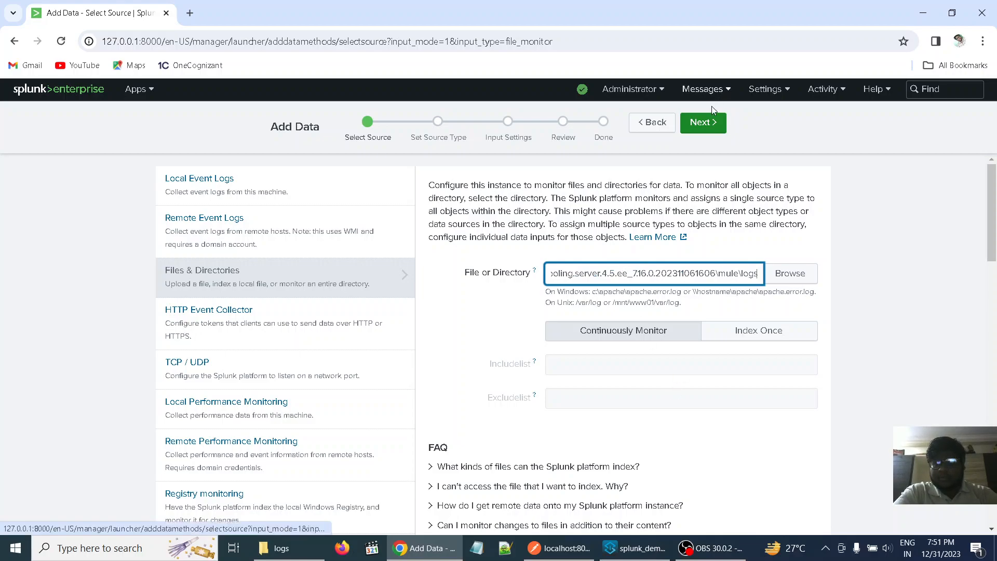
{"action": "left_click", "coordinate": [706, 122]}
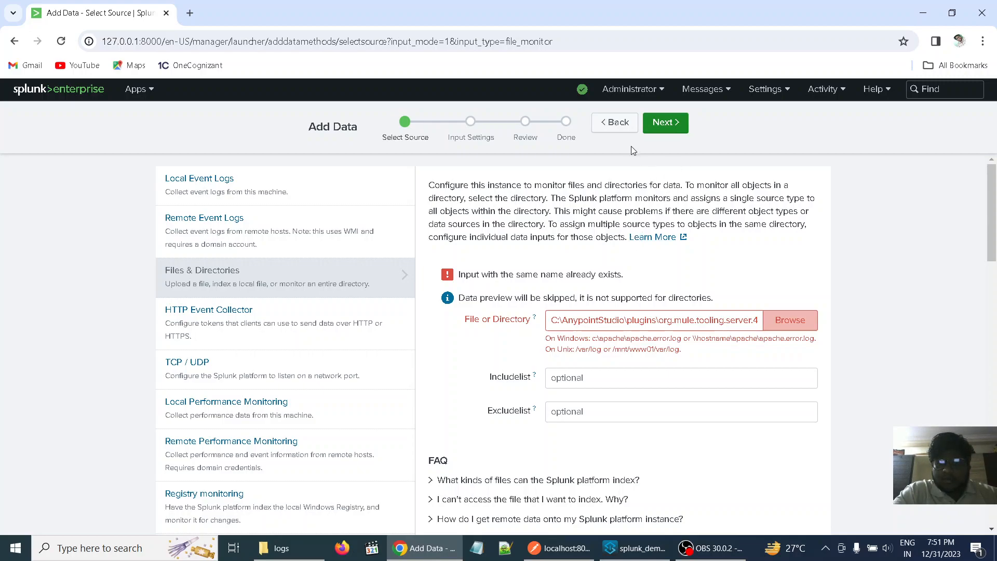
- Return to the Files & Directories data inputs and delete the existing entry for AnypointStudio's mule\logs folder
{"action": "left_click", "coordinate": [782, 91]}
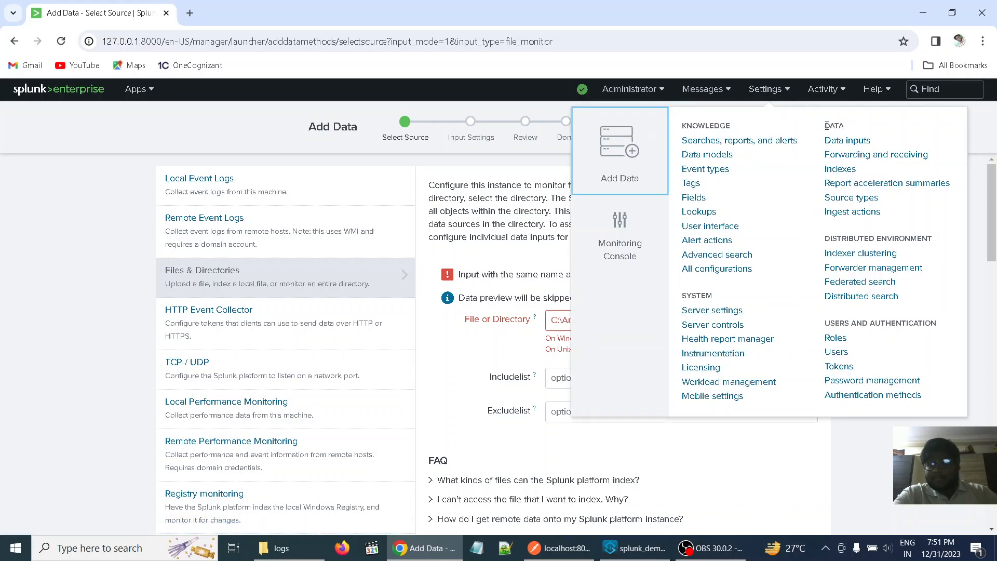
{"action": "left_click", "coordinate": [832, 141]}
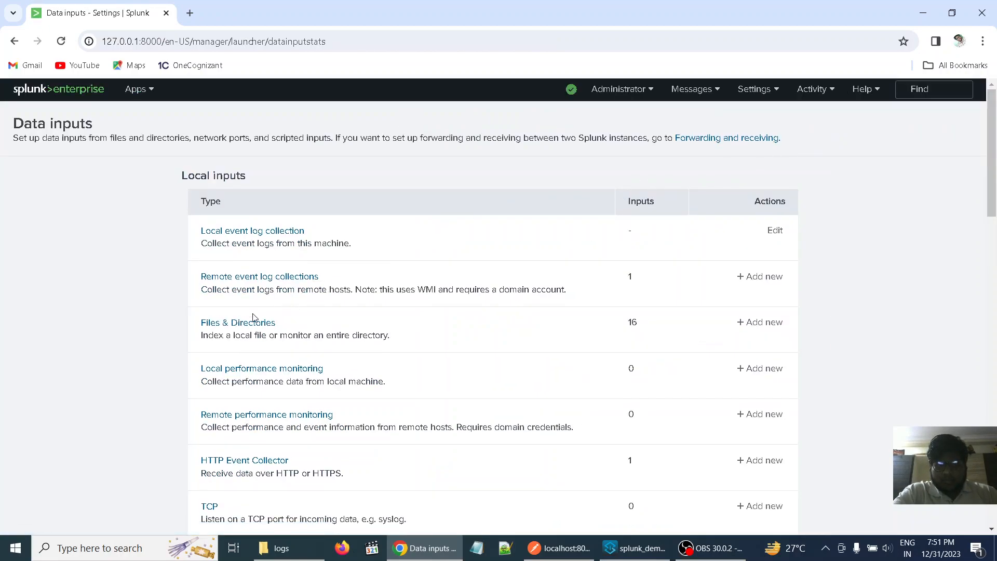
{"action": "left_click", "coordinate": [238, 324]}
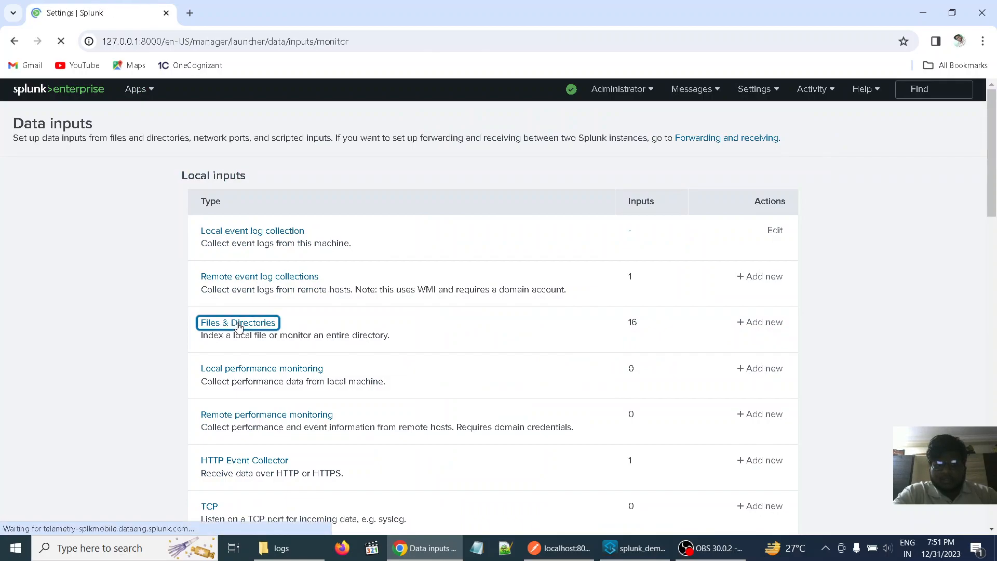
{"action": "scroll", "coordinate": [205, 377], "scroll_direction": "down", "scroll_amount": 5}
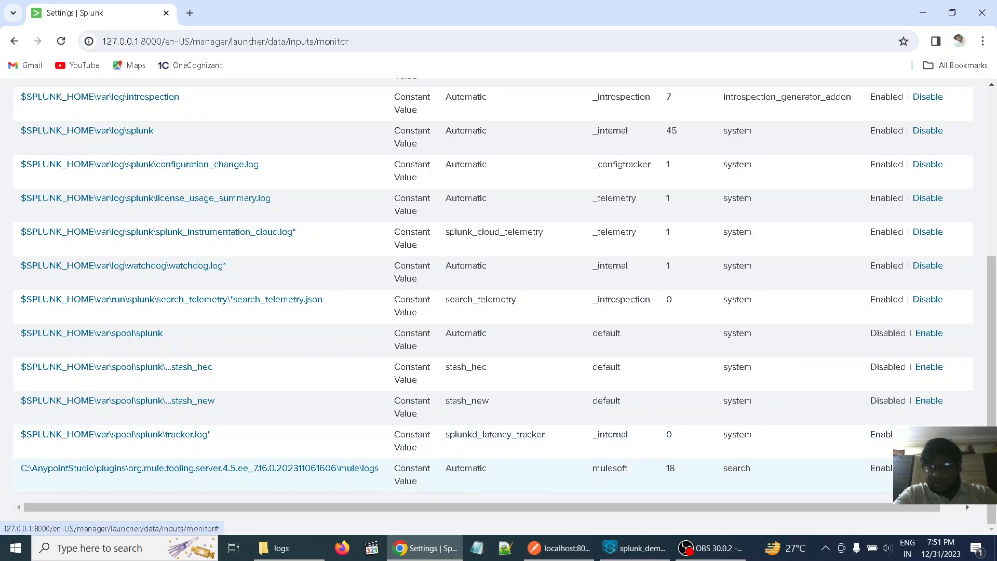
{"action": "left_click", "coordinate": [965, 468]}
{"action": "left_click", "coordinate": [556, 177]}
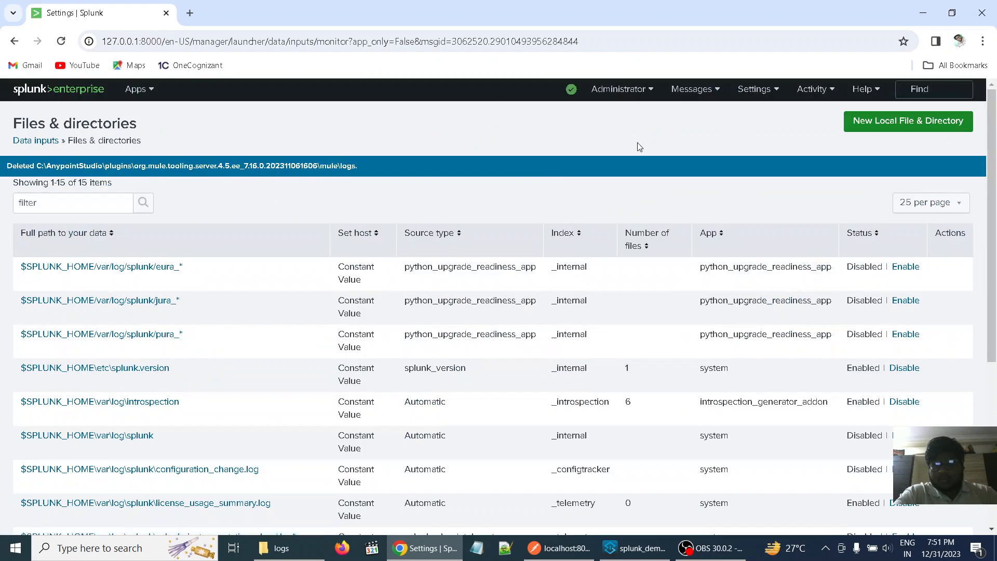
- Start a new local directory input with the copied mule\logs path, keep Continuously Monitor, and proceed to the input settings
{"action": "left_click", "coordinate": [894, 123]}
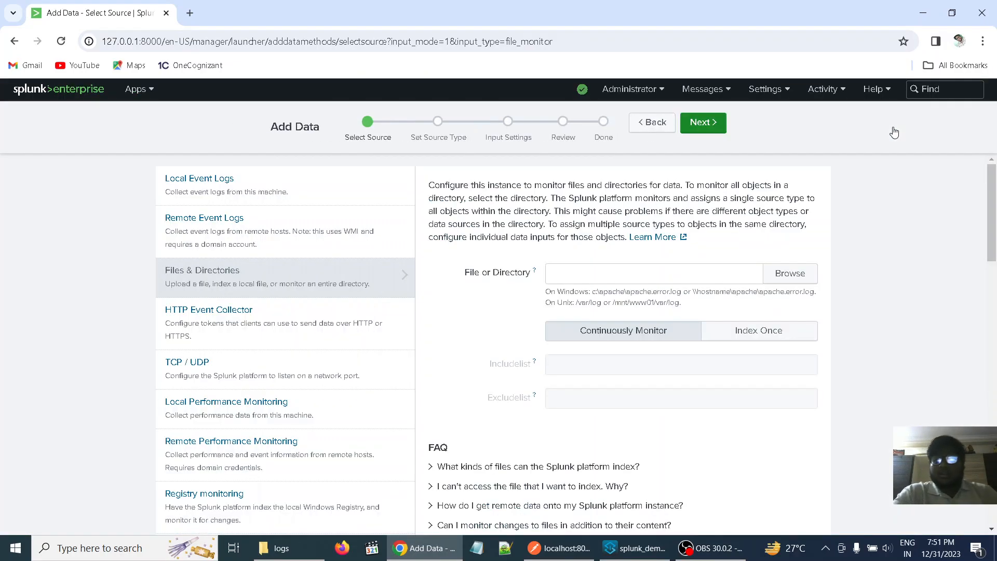
{"action": "left_click", "coordinate": [622, 268]}
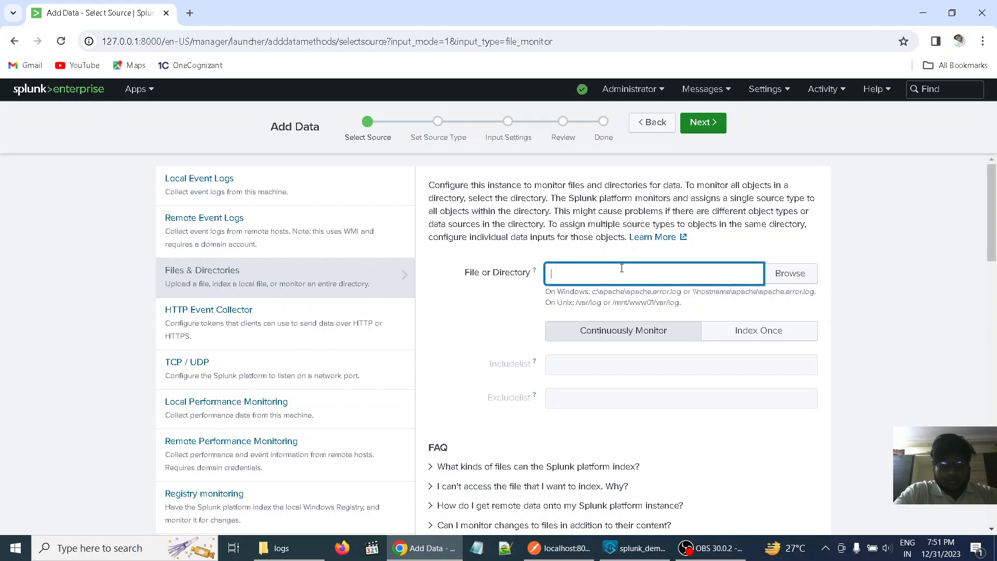
{"action": "key", "text": "ctrl+v"}
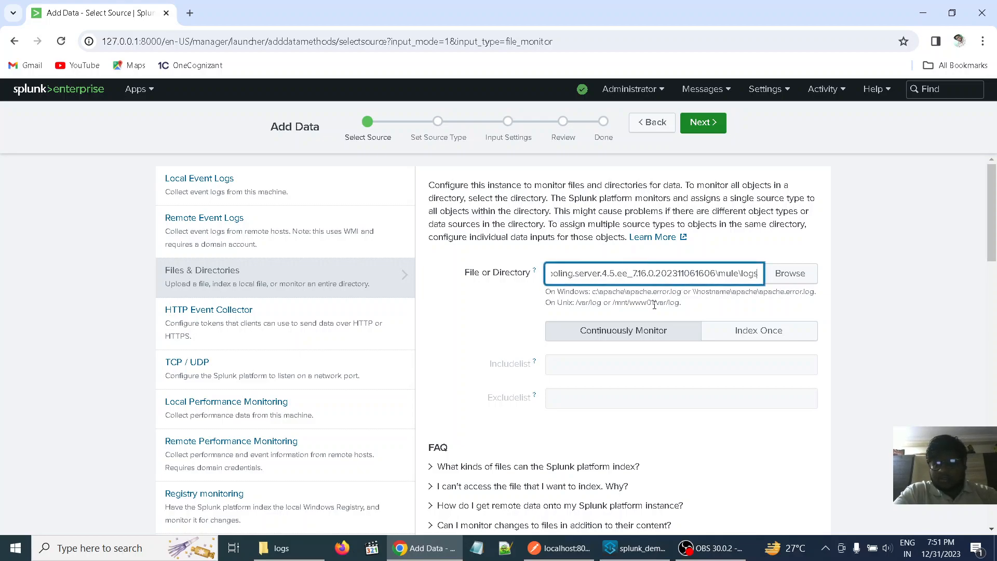
{"action": "left_click", "coordinate": [711, 123]}
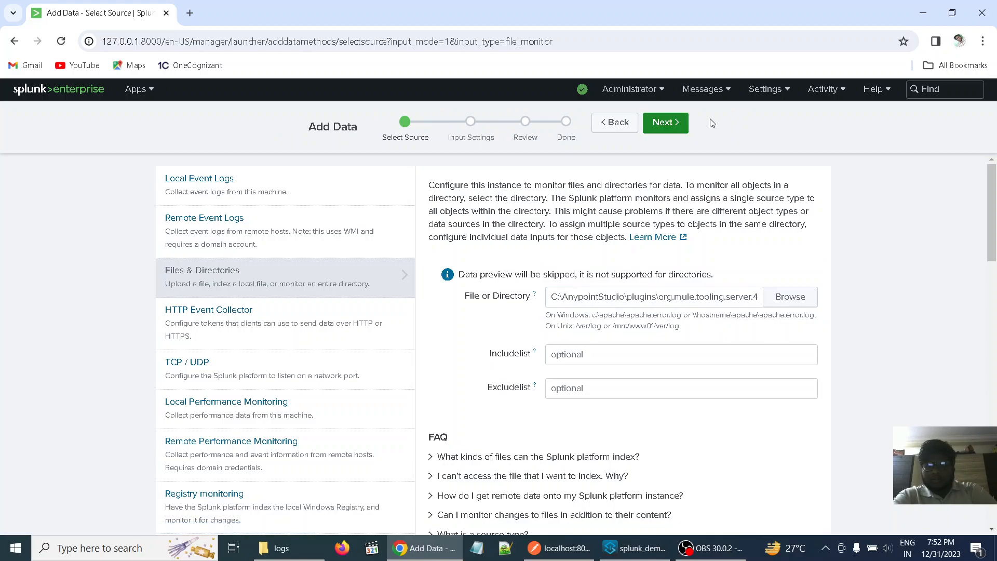
{"action": "left_click", "coordinate": [667, 124]}
- Set the input's index to mulesoft, leaving the automatic source type and constant host value, and proceed to the review
{"action": "scroll", "coordinate": [773, 307], "scroll_direction": "down", "scroll_amount": 1}
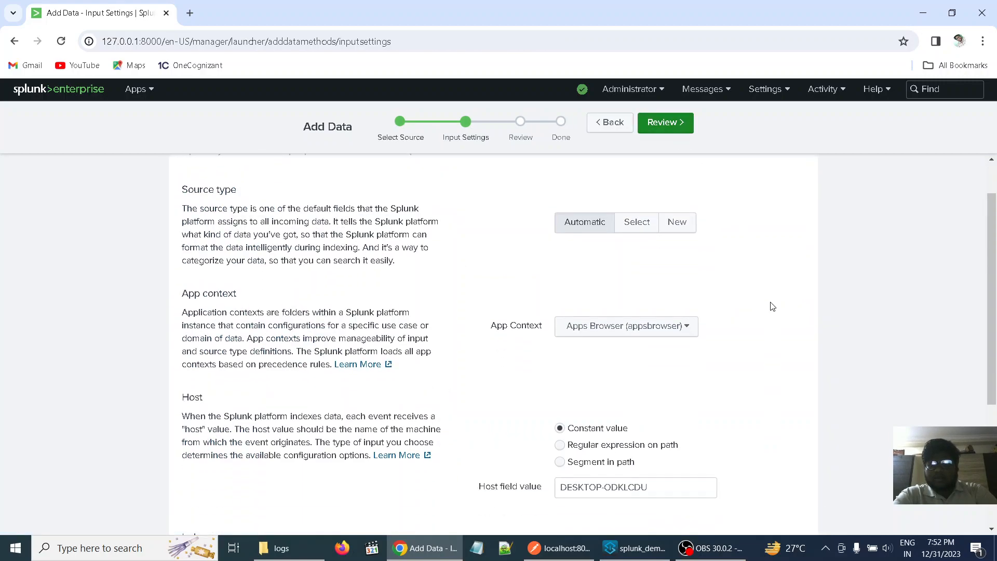
{"action": "scroll", "coordinate": [773, 306], "scroll_direction": "down", "scroll_amount": 3}
{"action": "scroll", "coordinate": [773, 306], "scroll_direction": "down", "scroll_amount": 1}
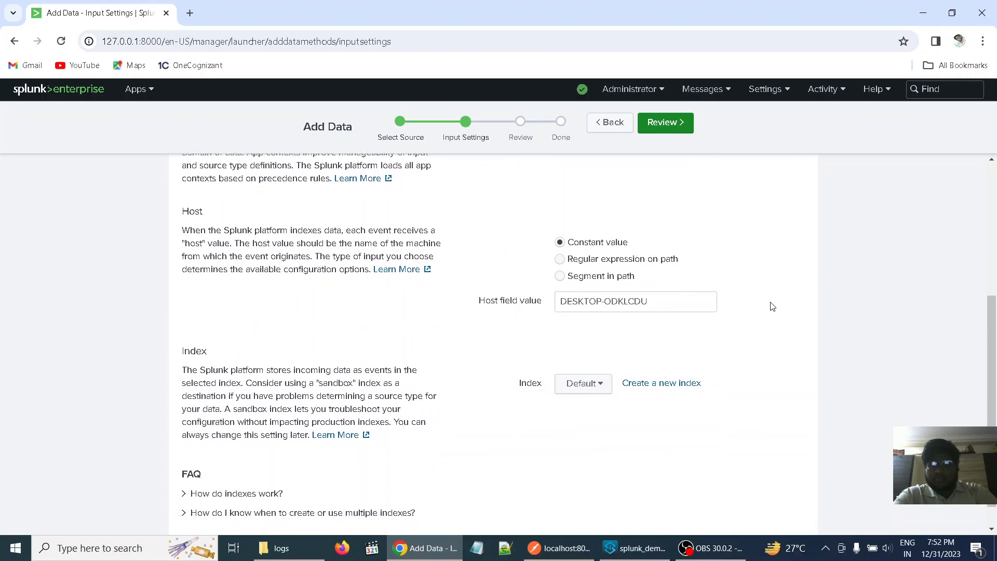
{"action": "left_click", "coordinate": [606, 385]}
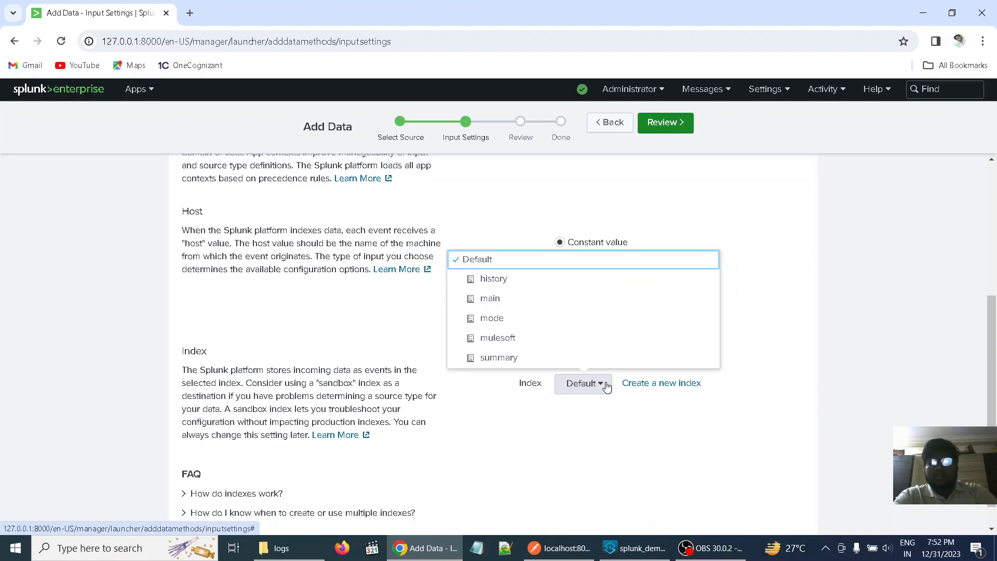
{"action": "left_click", "coordinate": [514, 346]}
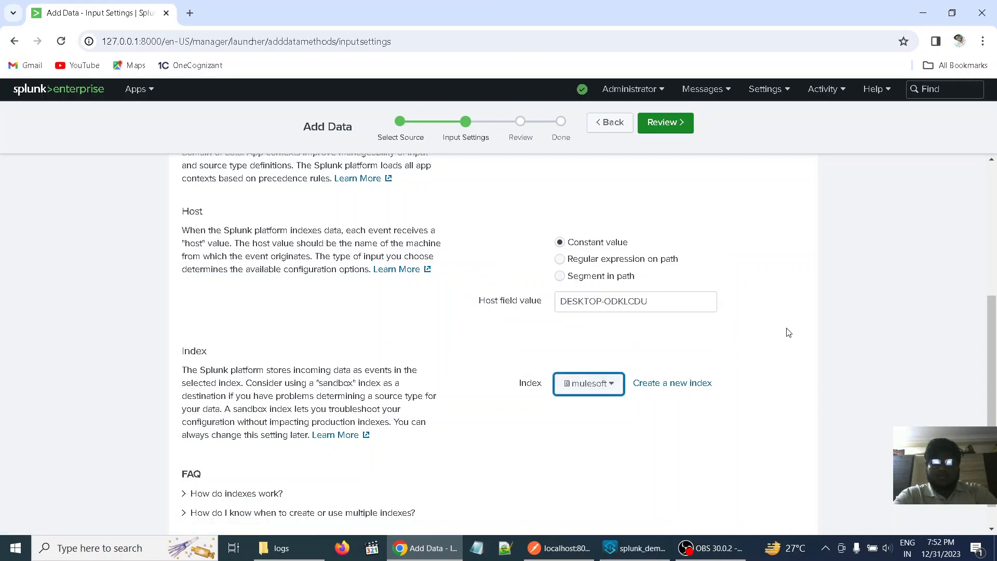
{"action": "scroll", "coordinate": [789, 332], "scroll_direction": "up", "scroll_amount": 3}
{"action": "left_click_drag", "start_coordinate": [786, 331], "coordinate": [776, 472]}
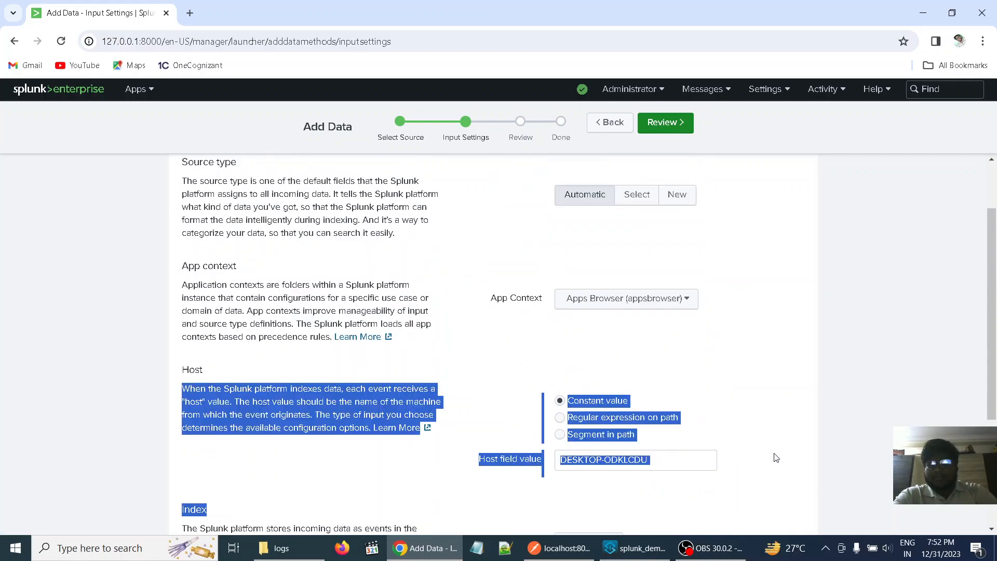
{"action": "left_click", "coordinate": [767, 362]}
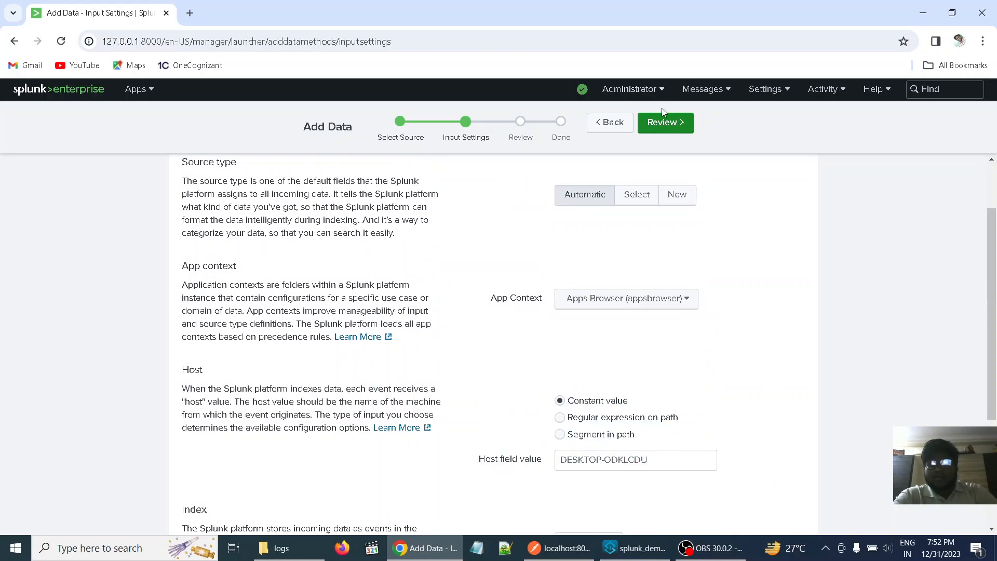
{"action": "left_click", "coordinate": [662, 128]}
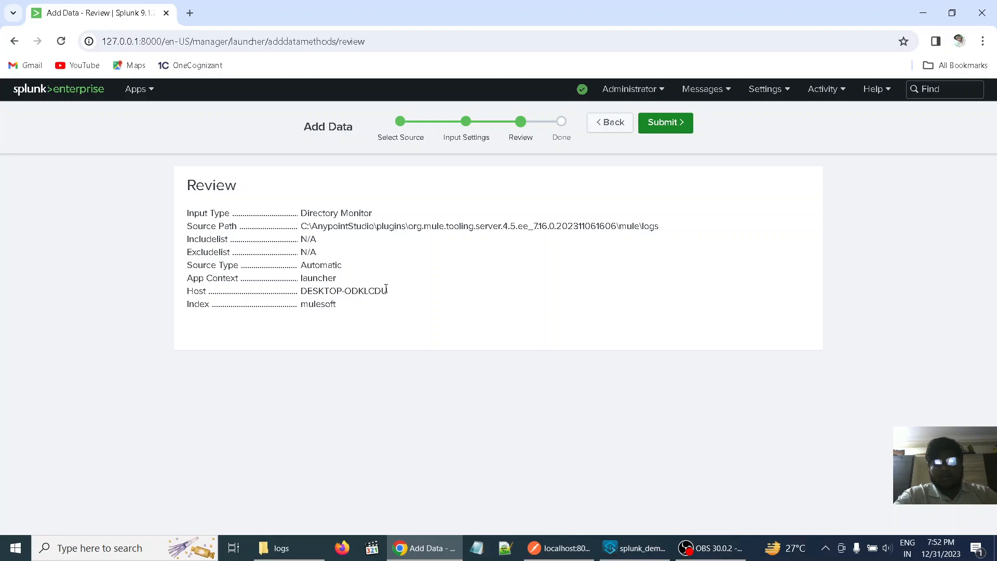
- Return to the input settings and set the app context to Search & Reporting (search)
{"action": "left_click", "coordinate": [608, 133]}
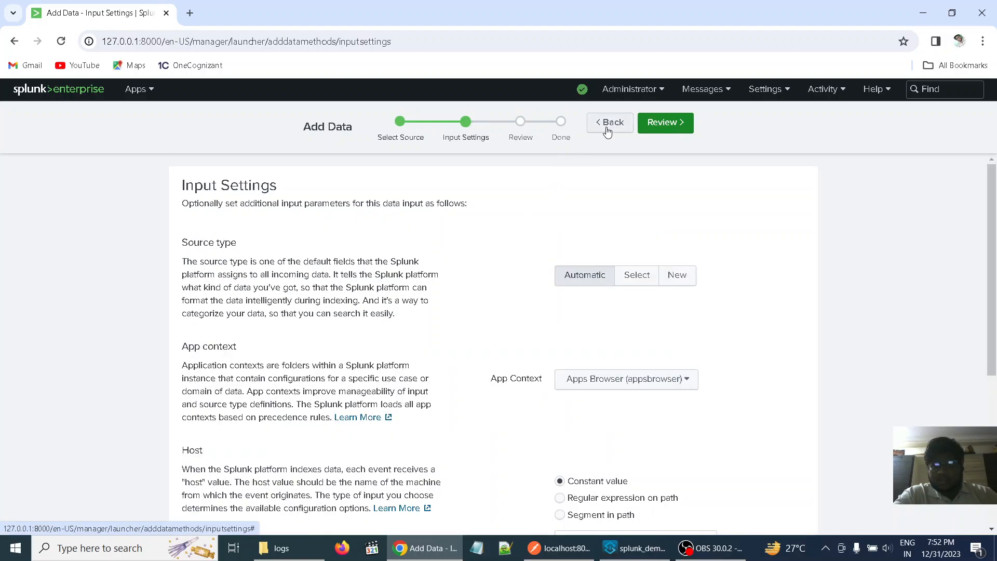
{"action": "left_click", "coordinate": [683, 380]}
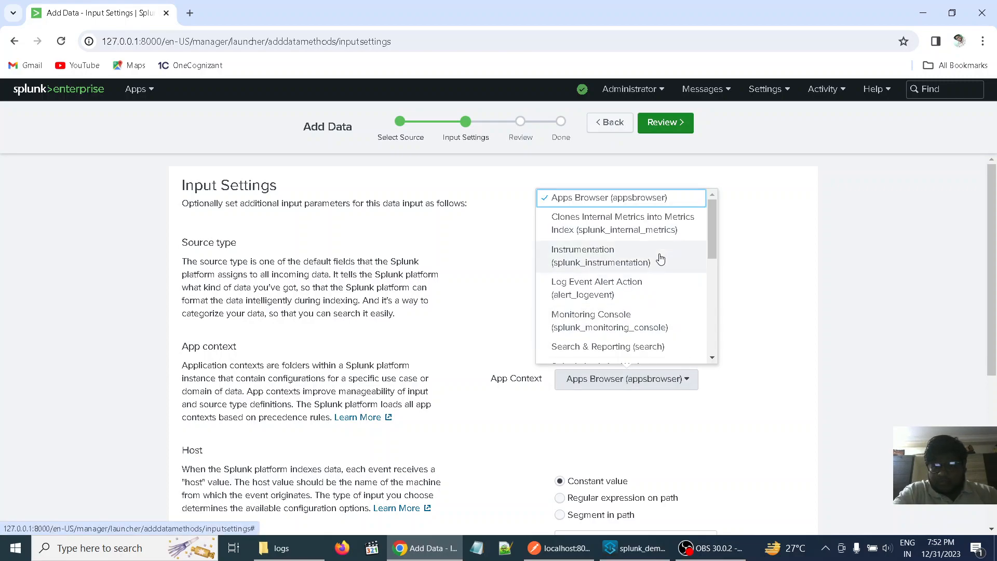
{"action": "scroll", "coordinate": [639, 281], "scroll_direction": "down", "scroll_amount": 2}
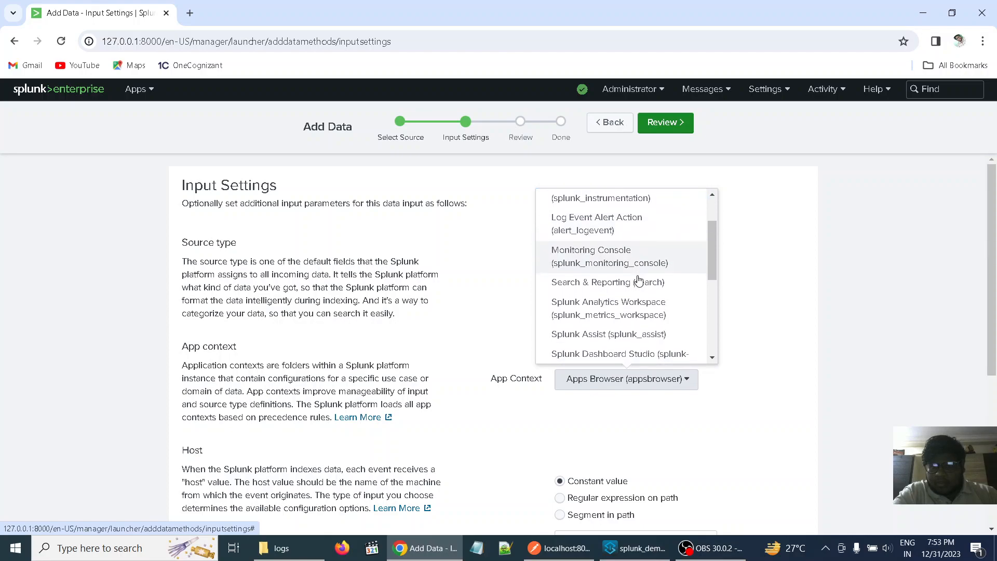
{"action": "scroll", "coordinate": [628, 285], "scroll_direction": "down", "scroll_amount": 1}
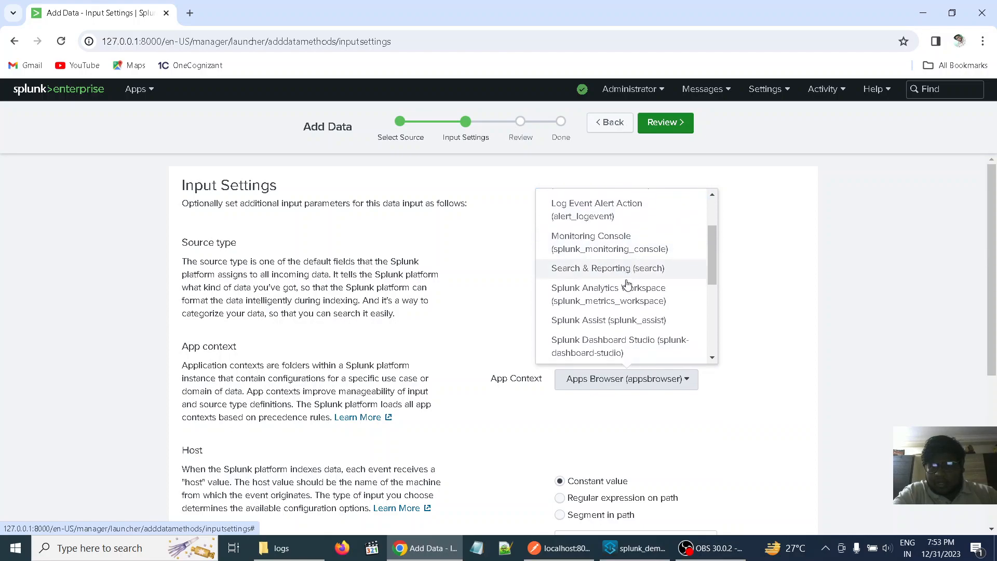
{"action": "left_click", "coordinate": [627, 285]}
{"action": "left_click", "coordinate": [627, 285]}
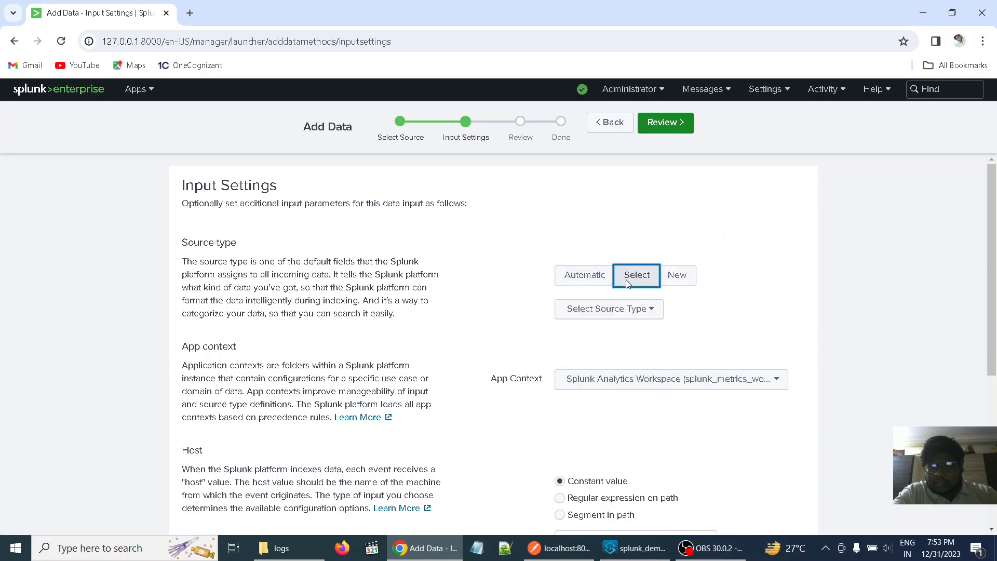
{"action": "left_click", "coordinate": [772, 379]}
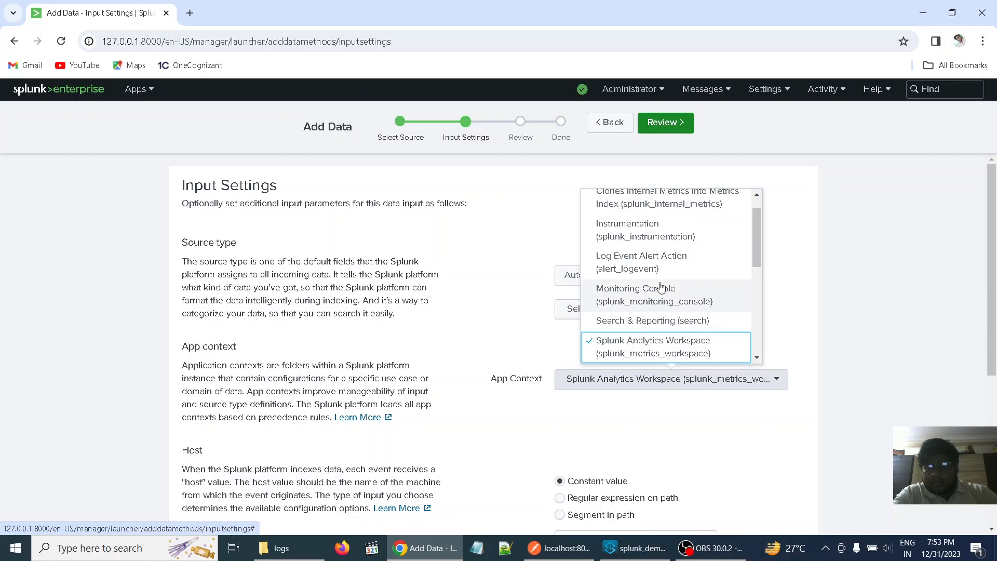
{"action": "scroll", "coordinate": [652, 284], "scroll_direction": "up", "scroll_amount": 1}
{"action": "scroll", "coordinate": [648, 270], "scroll_direction": "down", "scroll_amount": 5}
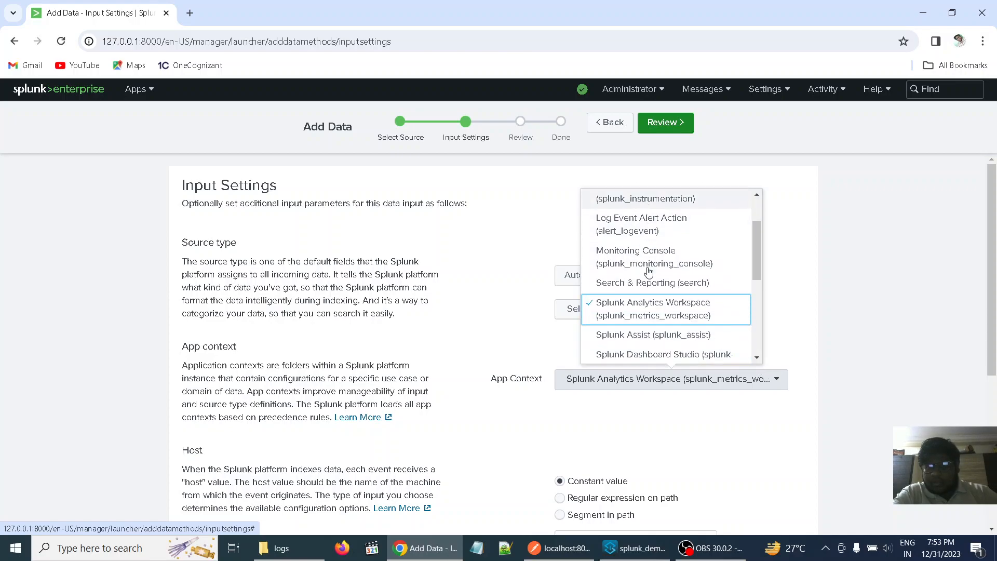
{"action": "scroll", "coordinate": [648, 270], "scroll_direction": "down", "scroll_amount": 3}
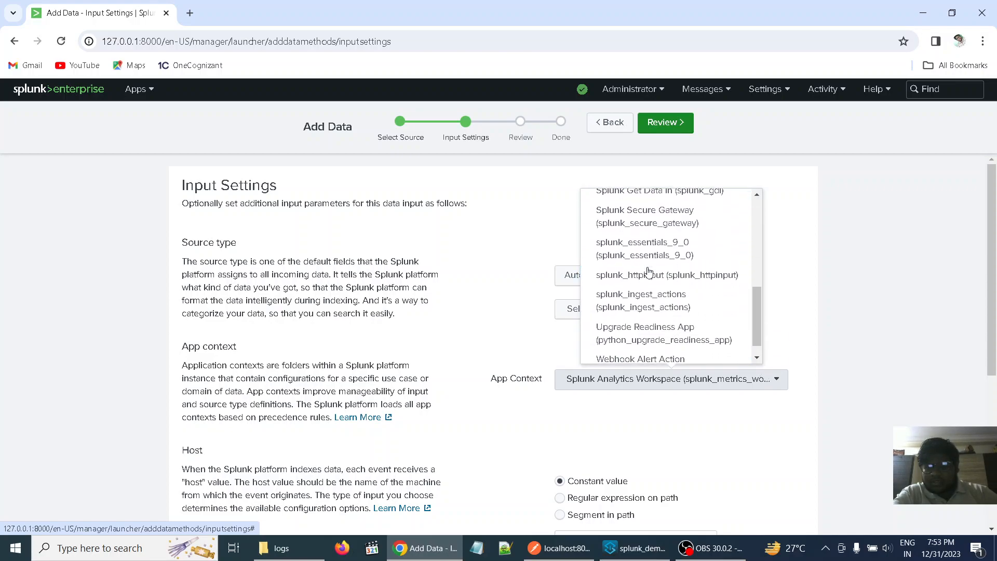
{"action": "scroll", "coordinate": [666, 268], "scroll_direction": "up", "scroll_amount": 8}
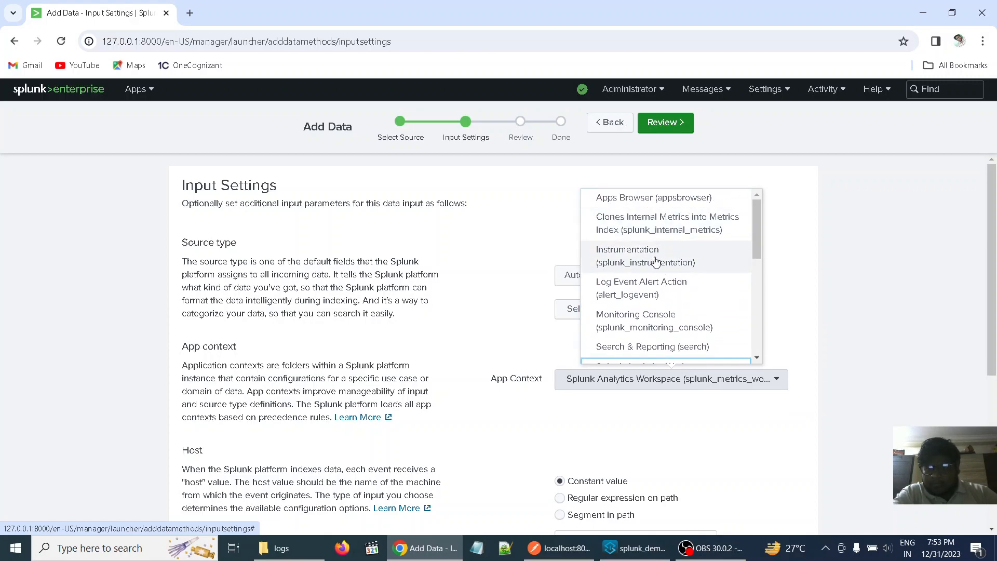
{"action": "left_click", "coordinate": [649, 348]}
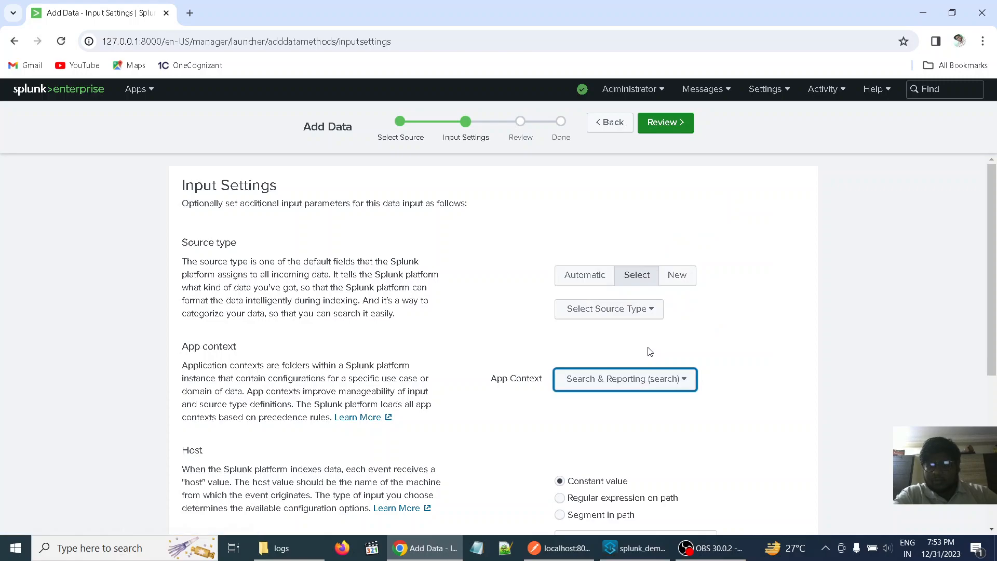
- Review and submit the mule\logs directory input, and start searching its data
{"action": "scroll", "coordinate": [757, 394], "scroll_direction": "down", "scroll_amount": 2}
{"action": "scroll", "coordinate": [757, 394], "scroll_direction": "up", "scroll_amount": 2}
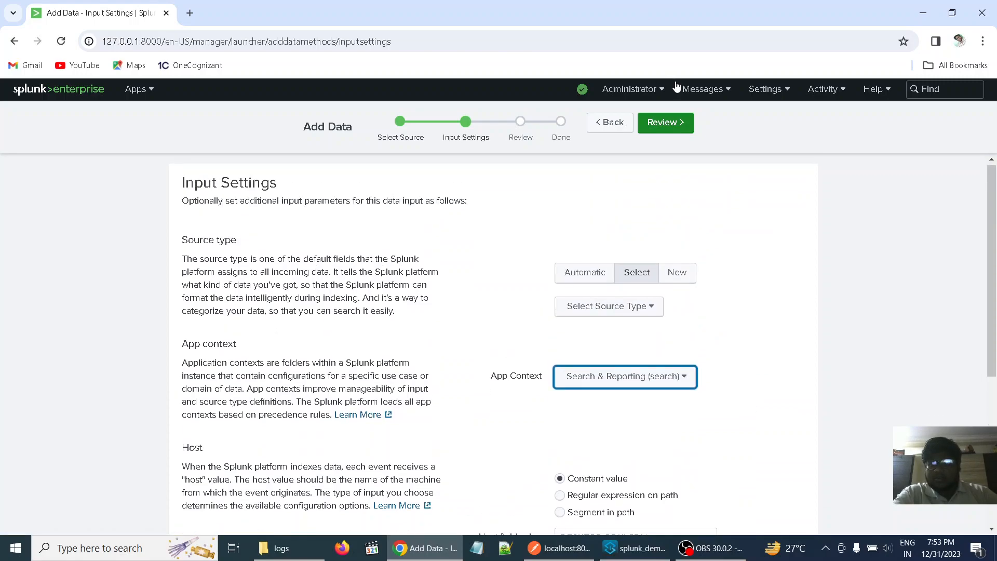
{"action": "left_click", "coordinate": [670, 124]}
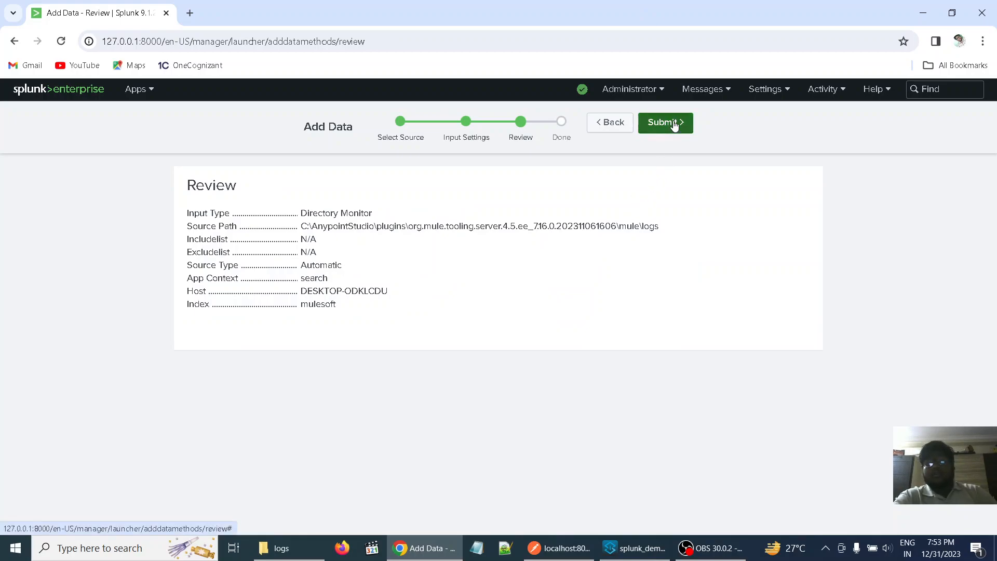
{"action": "left_click", "coordinate": [674, 125]}
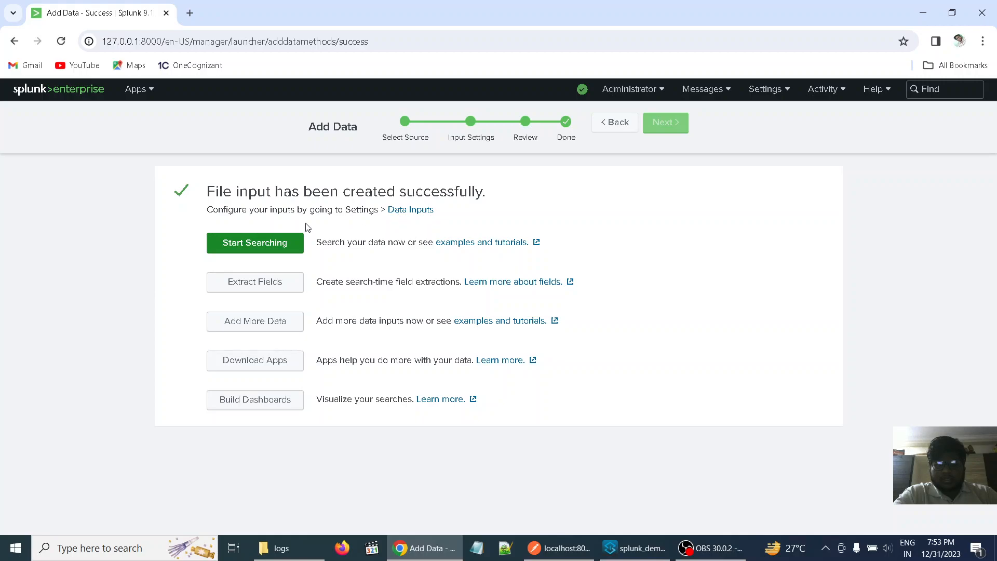
{"action": "left_click", "coordinate": [261, 242]}
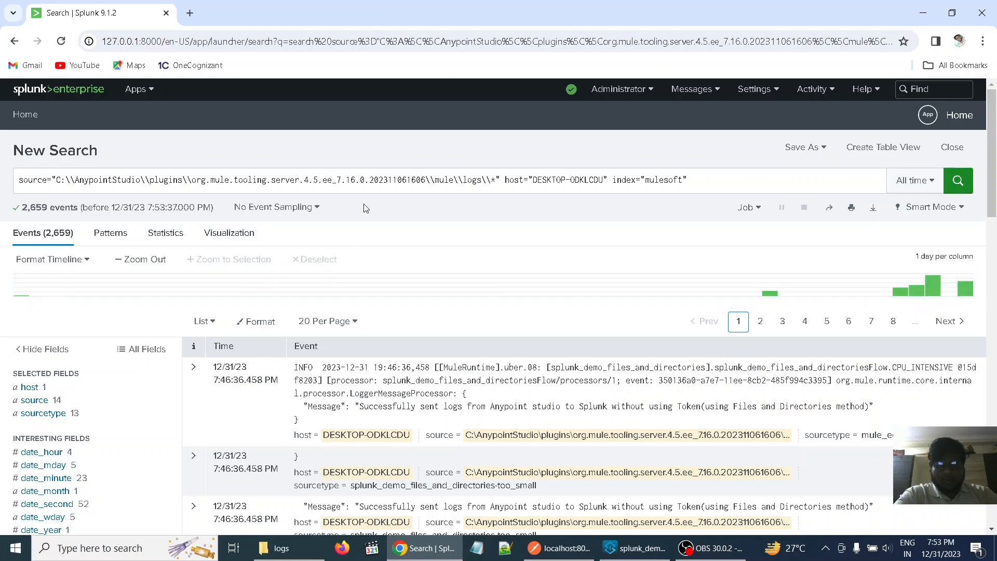
- Remove the source path filter from the search query, keeping only the host and index="mulesoft" filters
{"action": "left_click", "coordinate": [506, 180]}
{"action": "key", "text": "BackSpace"}
{"action": "key", "text": "BackSpace"}
{"action": "key", "text": "BackSpace"}
{"action": "key", "text": "BackSpace"}
{"action": "key", "text": "BackSpace"}
{"action": "key", "text": "BackSpace"}
{"action": "key", "text": "BackSpace"}
{"action": "key", "text": "BackSpace"}
{"action": "key", "text": "BackSpace"}
{"action": "key", "text": "BackSpace"}
{"action": "key", "text": "BackSpace"}
{"action": "key", "text": "BackSpace"}
{"action": "key", "text": "BackSpace"}
{"action": "key", "text": "BackSpace"}
{"action": "key", "text": "BackSpace"}
{"action": "key", "text": "BackSpace"}
{"action": "key", "text": "BackSpace"}
{"action": "key", "text": "BackSpace"}
{"action": "key", "text": "BackSpace"}
{"action": "key", "text": "BackSpace"}
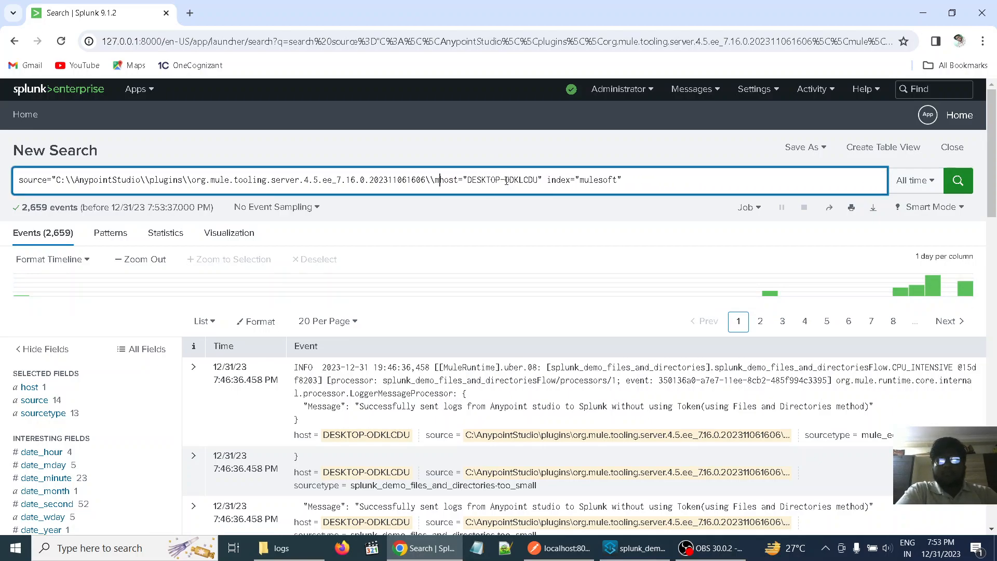
{"action": "key", "text": "BackSpace"}
{"action": "key", "text": "BackSpace"}
{"action": "key", "text": "BackSpace"}
{"action": "key", "text": "BackSpace"}
{"action": "key", "text": "BackSpace"}
{"action": "key", "text": "BackSpace"}
{"action": "key", "text": "BackSpace"}
{"action": "key", "text": "BackSpace"}
{"action": "key", "text": "BackSpace"}
{"action": "key", "text": "BackSpace"}
{"action": "key", "text": "BackSpace"}
{"action": "key", "text": "BackSpace"}
{"action": "key", "text": "BackSpace"}
{"action": "key", "text": "BackSpace"}
{"action": "key", "text": "BackSpace"}
{"action": "key", "text": "BackSpace"}
{"action": "key", "text": "BackSpace"}
{"action": "key", "text": "BackSpace"}
{"action": "key", "text": "BackSpace"}
{"action": "key", "text": "BackSpace"}
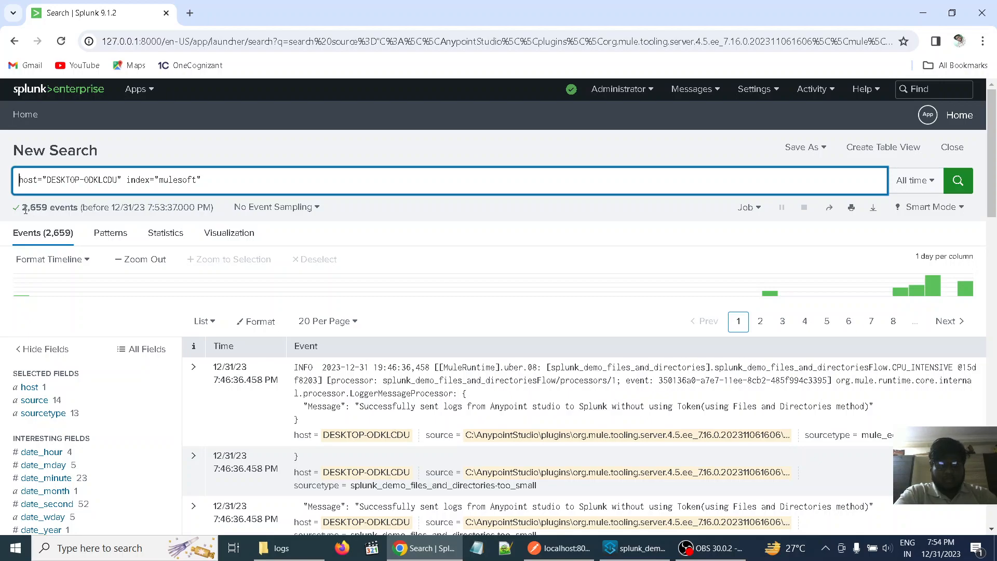
{"action": "left_click_drag", "start_coordinate": [23, 209], "coordinate": [75, 204]}
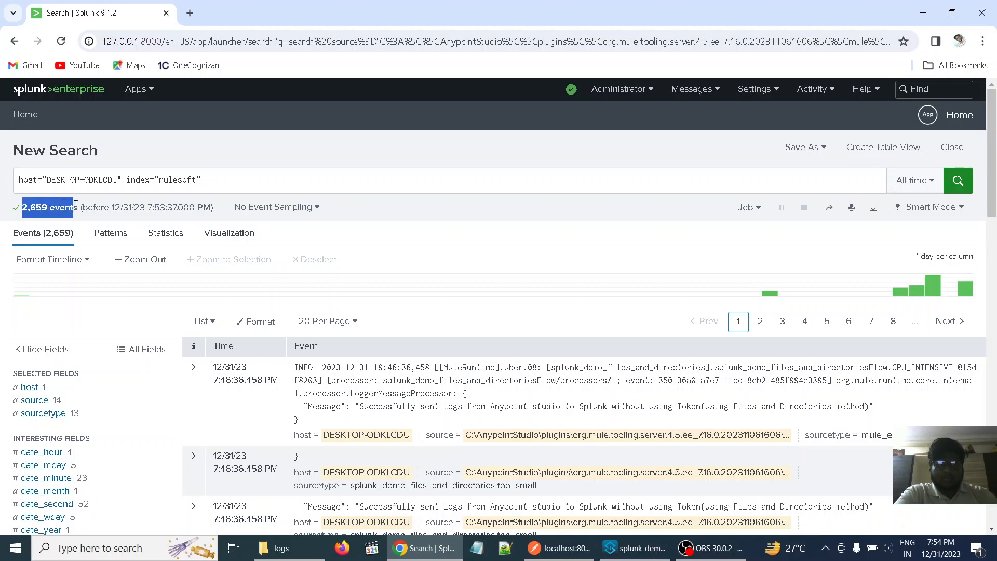
- Add the application name from the first event as "*splunk_demo_files_and_directories*" to the query and search the Last 60 minutes
{"action": "left_click", "coordinate": [249, 179]}
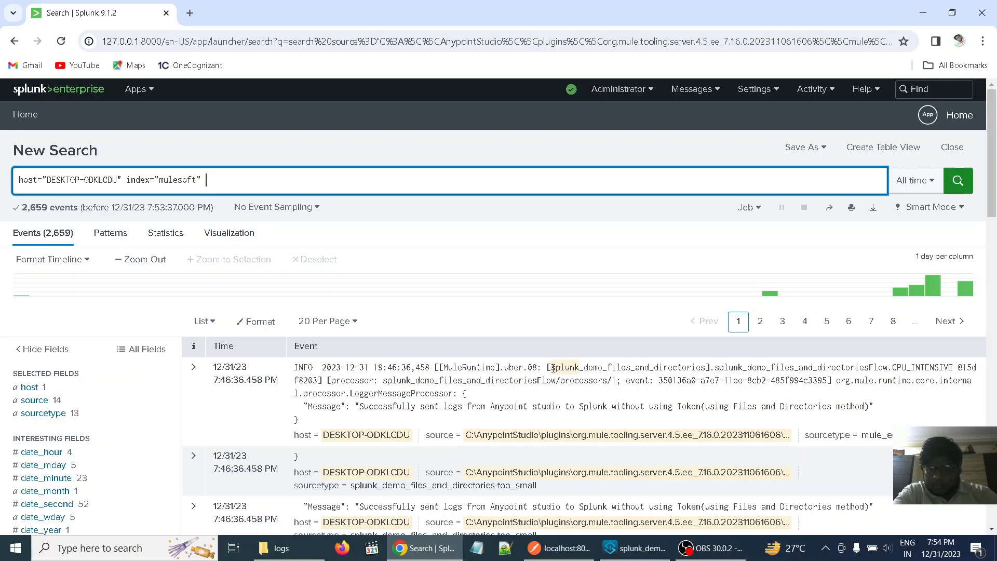
{"action": "left_click_drag", "start_coordinate": [552, 368], "coordinate": [694, 365]}
{"action": "left_click_drag", "start_coordinate": [701, 367], "coordinate": [707, 366]}
{"action": "key", "text": "ctrl+c"}
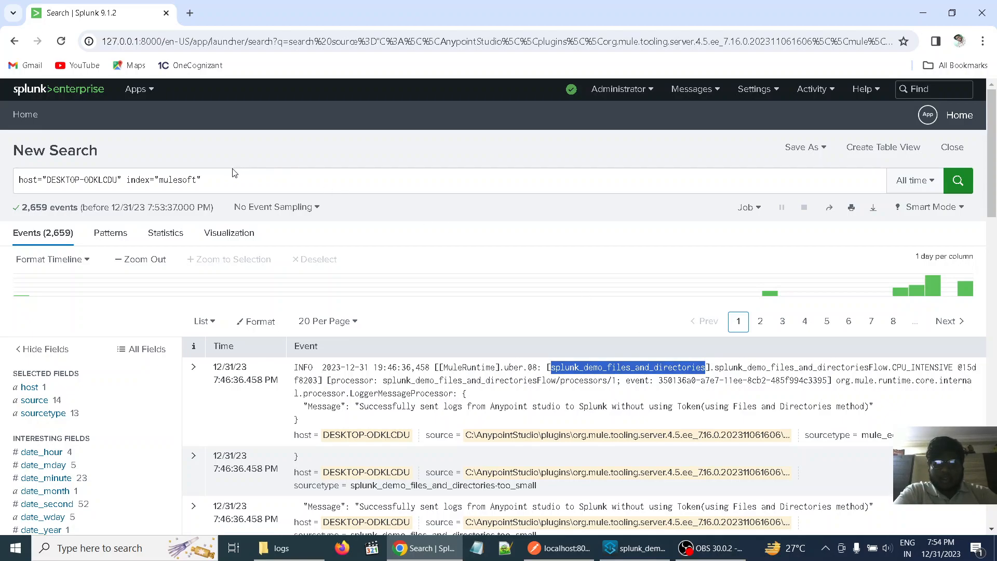
{"action": "left_click", "coordinate": [234, 182]}
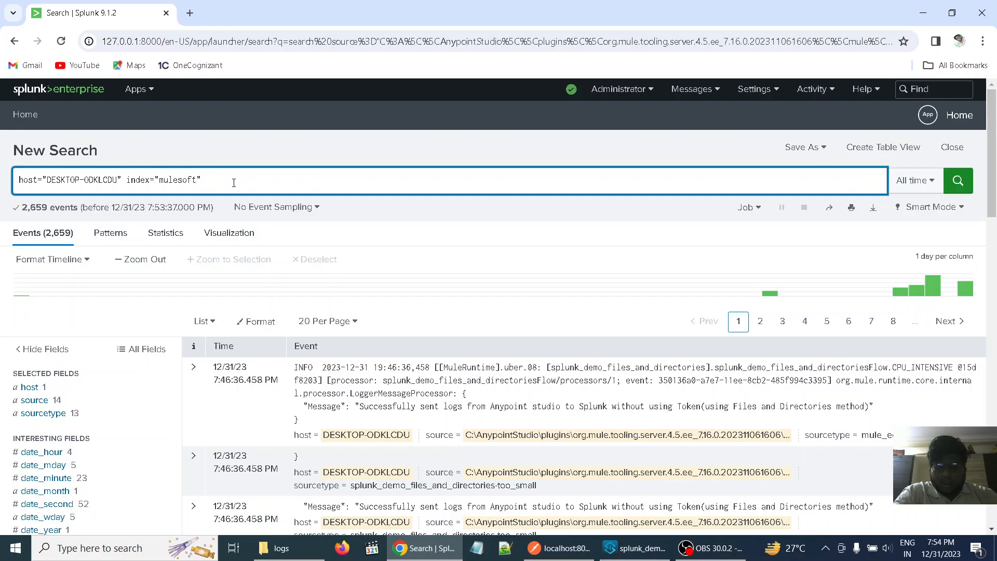
{"action": "type", "text": "\"*"}
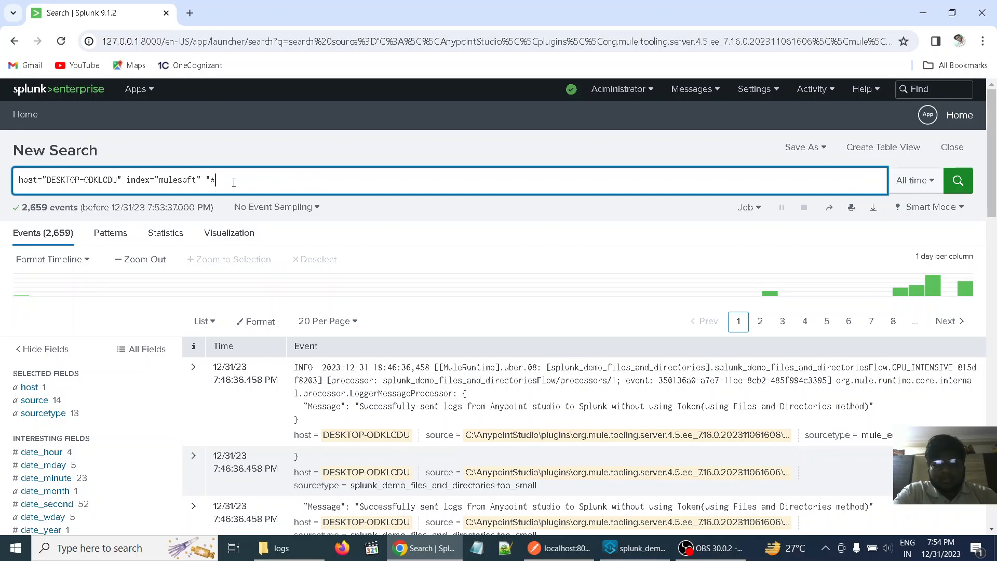
{"action": "key", "text": "ctrl+v"}
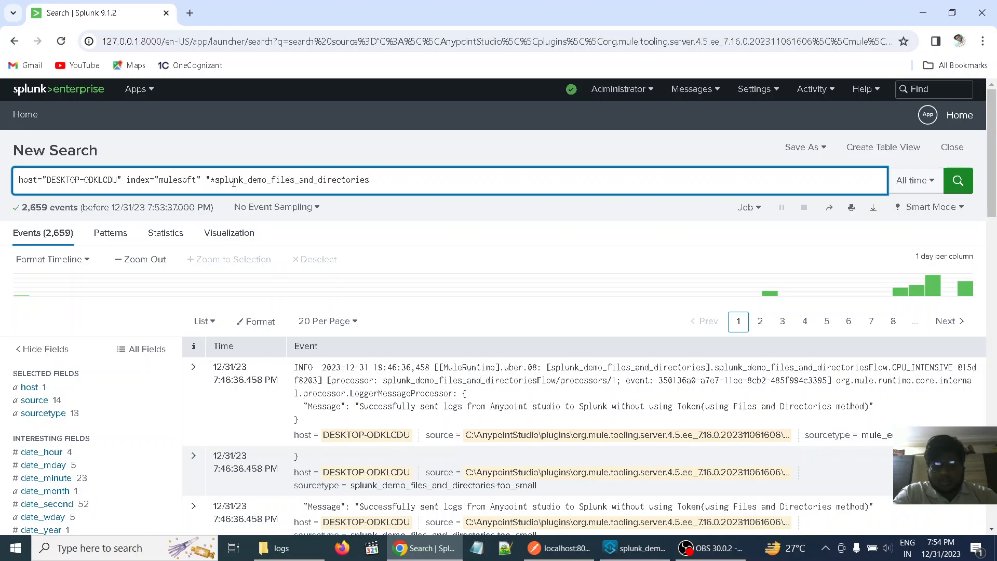
{"action": "type", "text": "*\""}
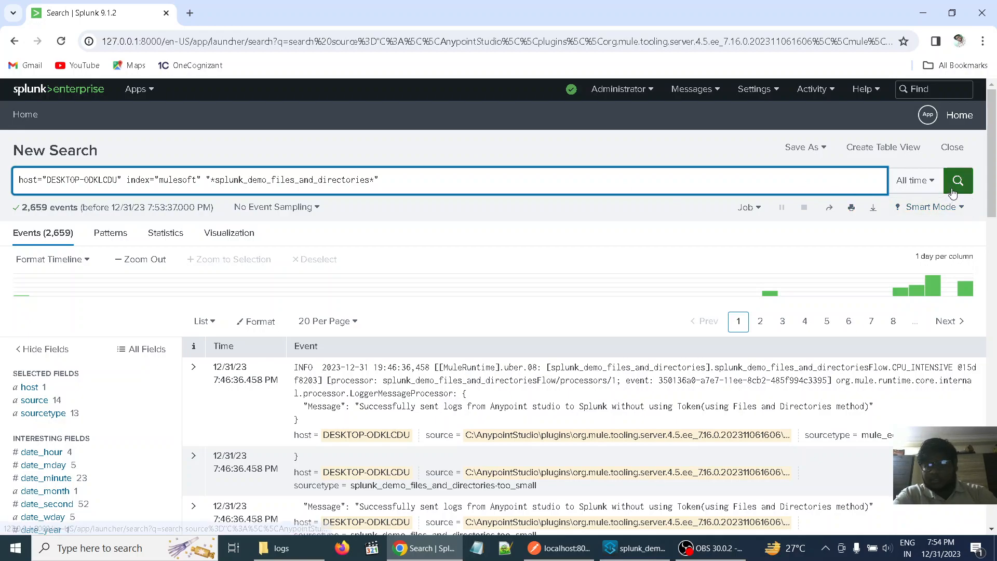
{"action": "left_click", "coordinate": [930, 186]}
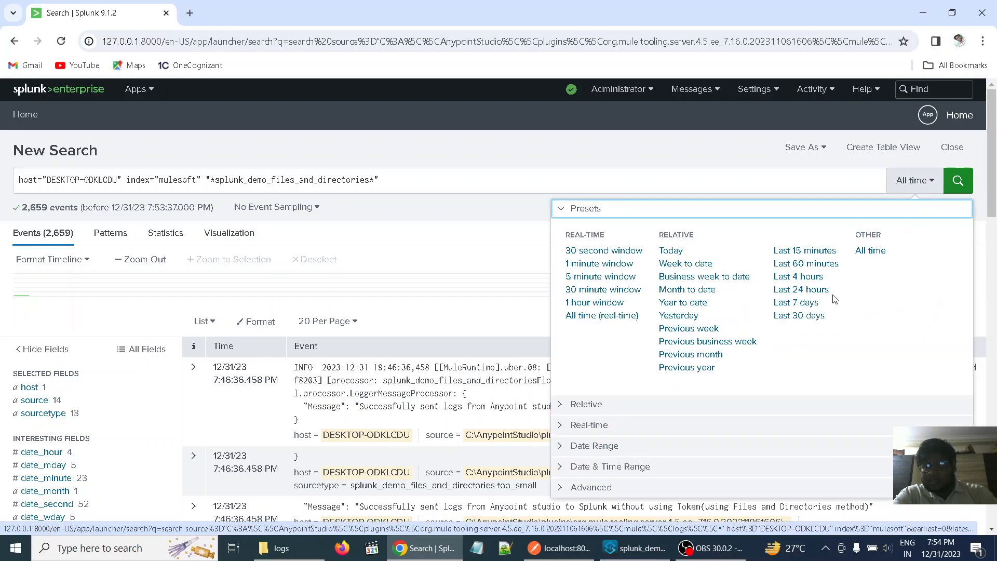
{"action": "left_click", "coordinate": [806, 264]}
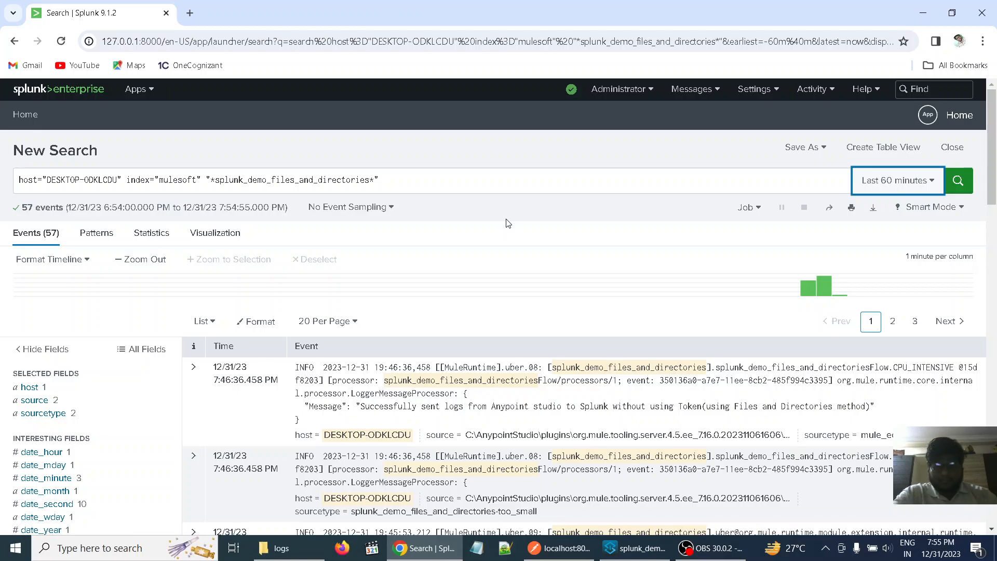
- Add the first event's ID as "*350136a0-a7e7-11ee-8cb2-485f994c3395*" to the search query and run it
{"action": "scroll", "coordinate": [570, 331], "scroll_direction": "down", "scroll_amount": 2}
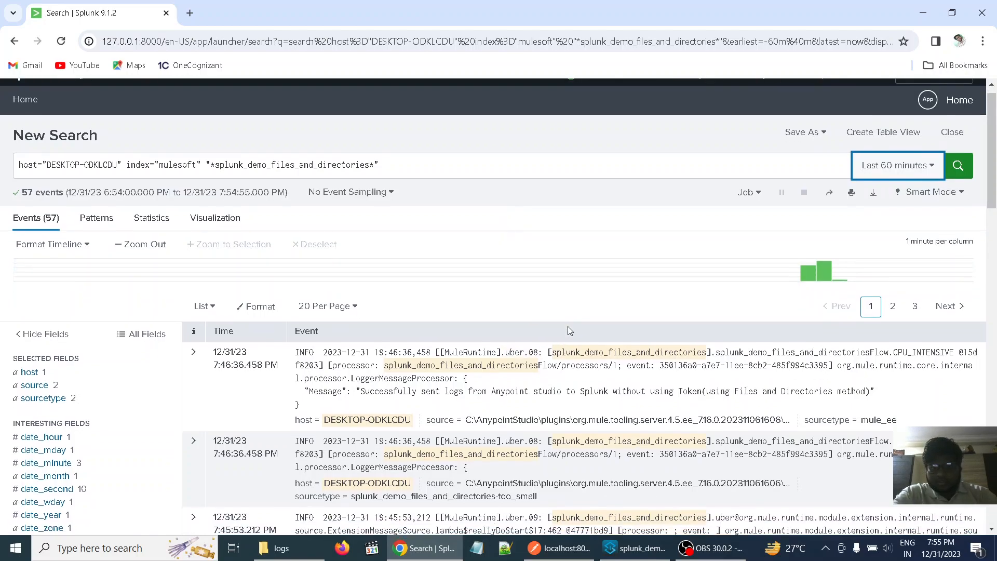
{"action": "scroll", "coordinate": [570, 331], "scroll_direction": "down", "scroll_amount": 1}
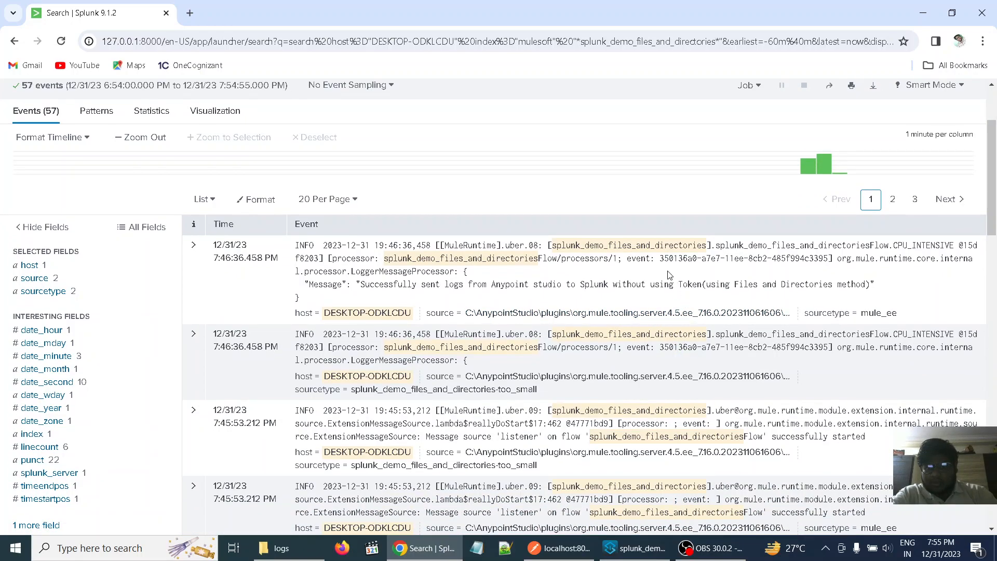
{"action": "left_click_drag", "start_coordinate": [661, 258], "coordinate": [830, 257]}
{"action": "key", "text": "ctrl+c"}
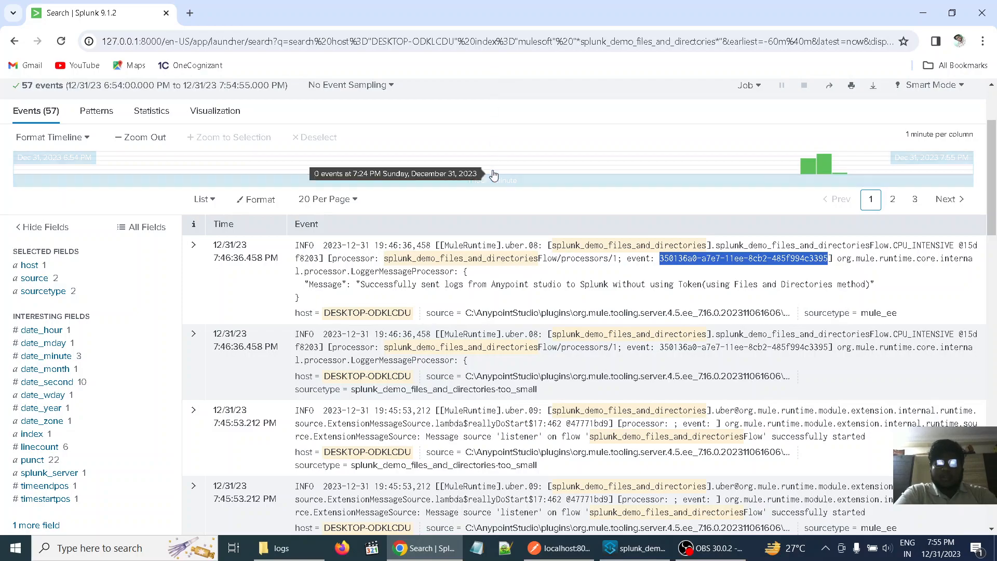
{"action": "scroll", "coordinate": [486, 177], "scroll_direction": "up", "scroll_amount": 3}
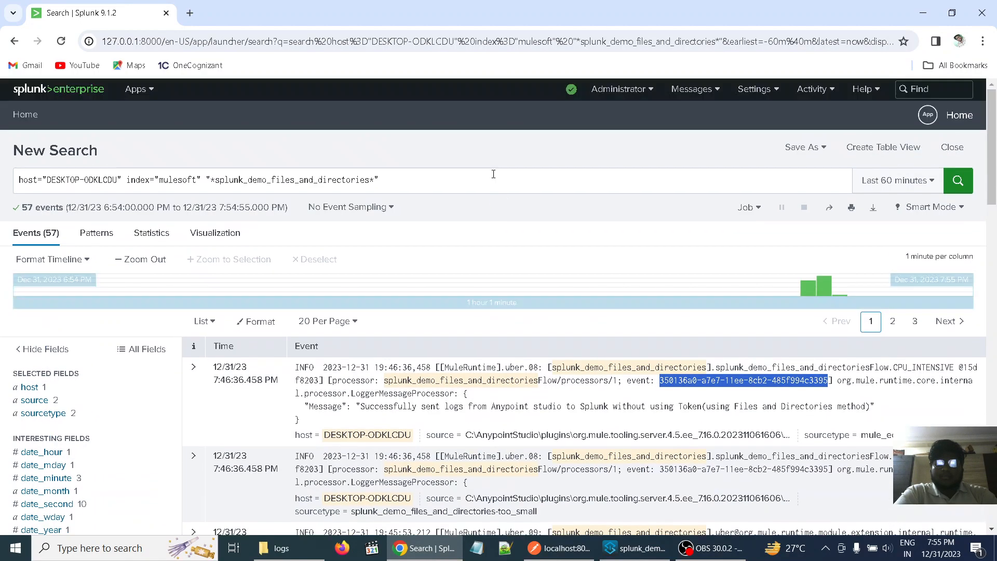
{"action": "left_click", "coordinate": [405, 185]}
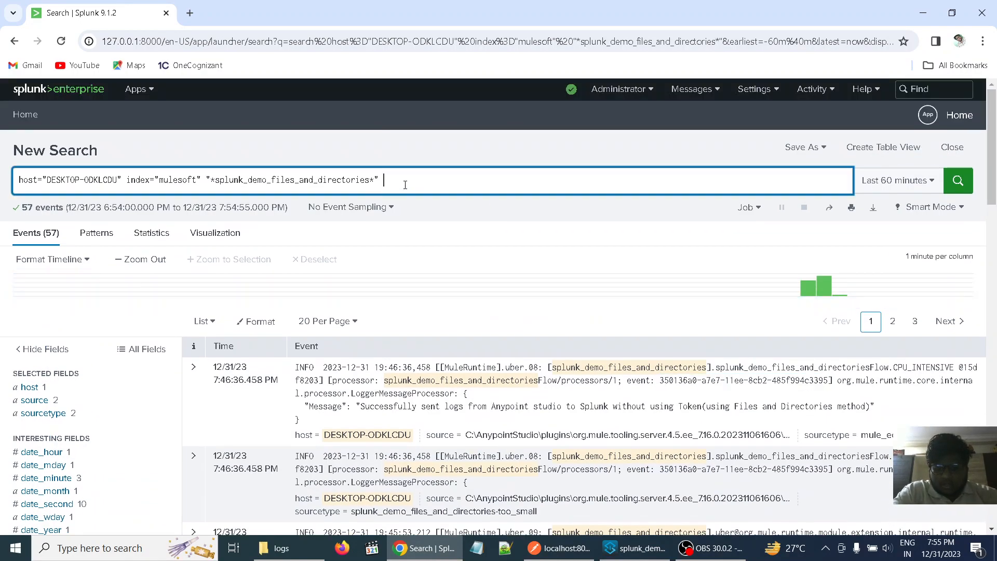
{"action": "type", "text": "\"*"}
{"action": "key", "text": "ctrl+v"}
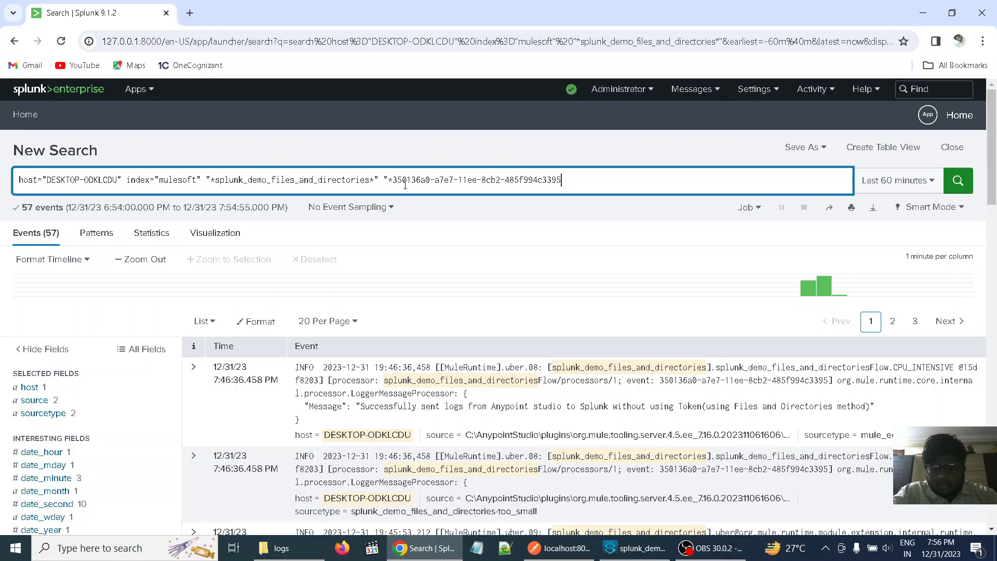
{"action": "type", "text": "*\""}
{"action": "key", "text": "Return"}
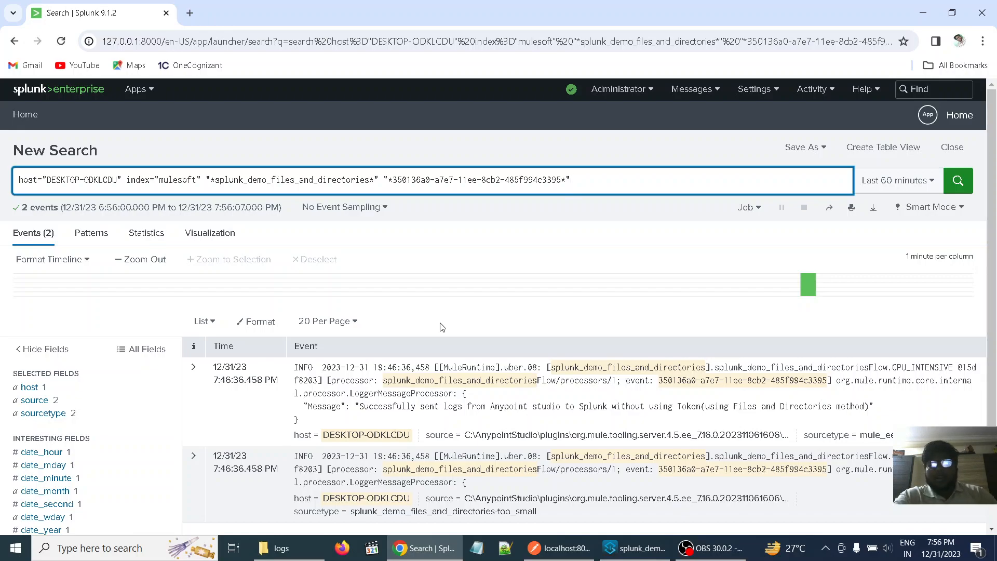
{"action": "scroll", "coordinate": [563, 401], "scroll_direction": "down", "scroll_amount": 1}
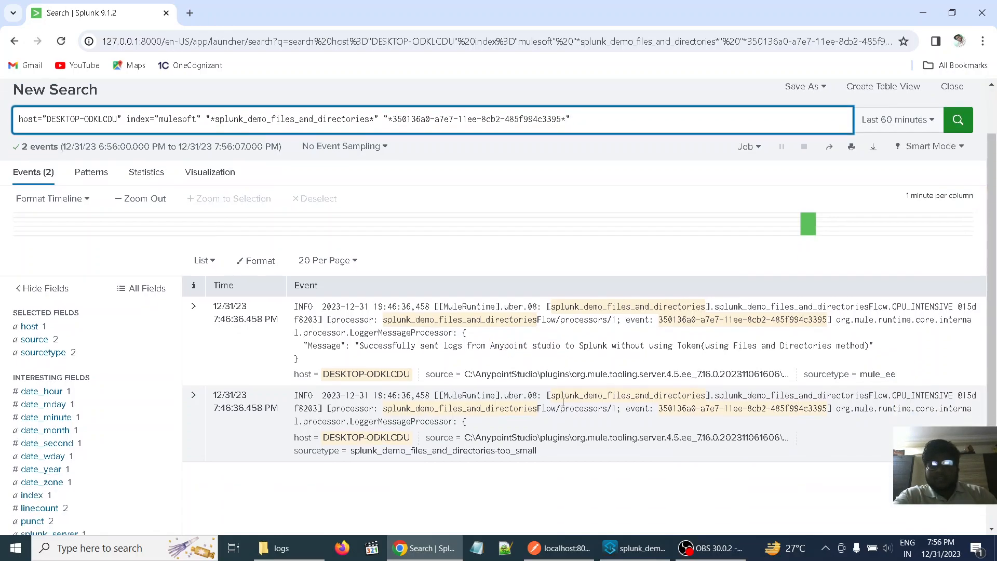
{"action": "scroll", "coordinate": [564, 401], "scroll_direction": "down", "scroll_amount": 1}
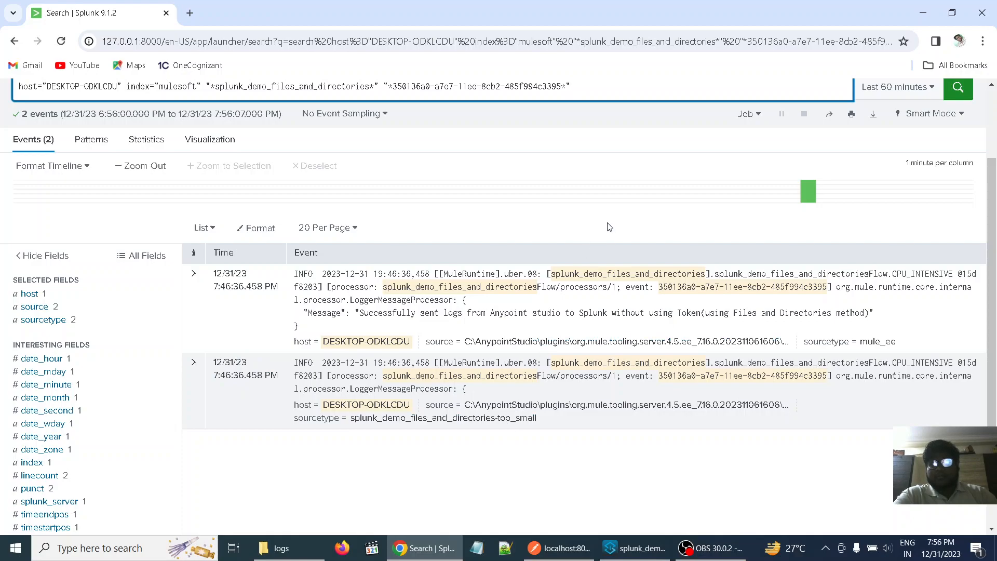
{"action": "scroll", "coordinate": [609, 227], "scroll_direction": "up", "scroll_amount": 2}
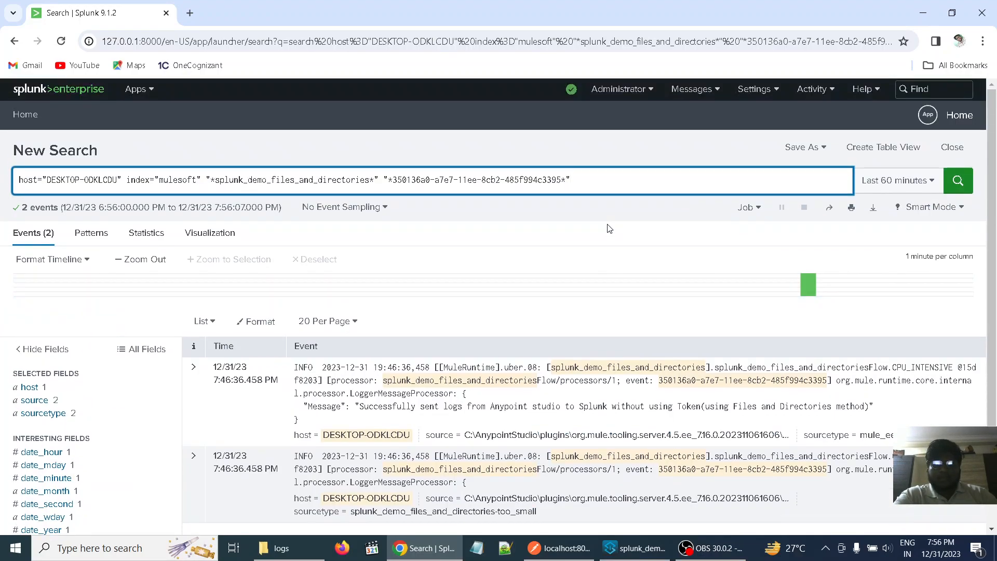